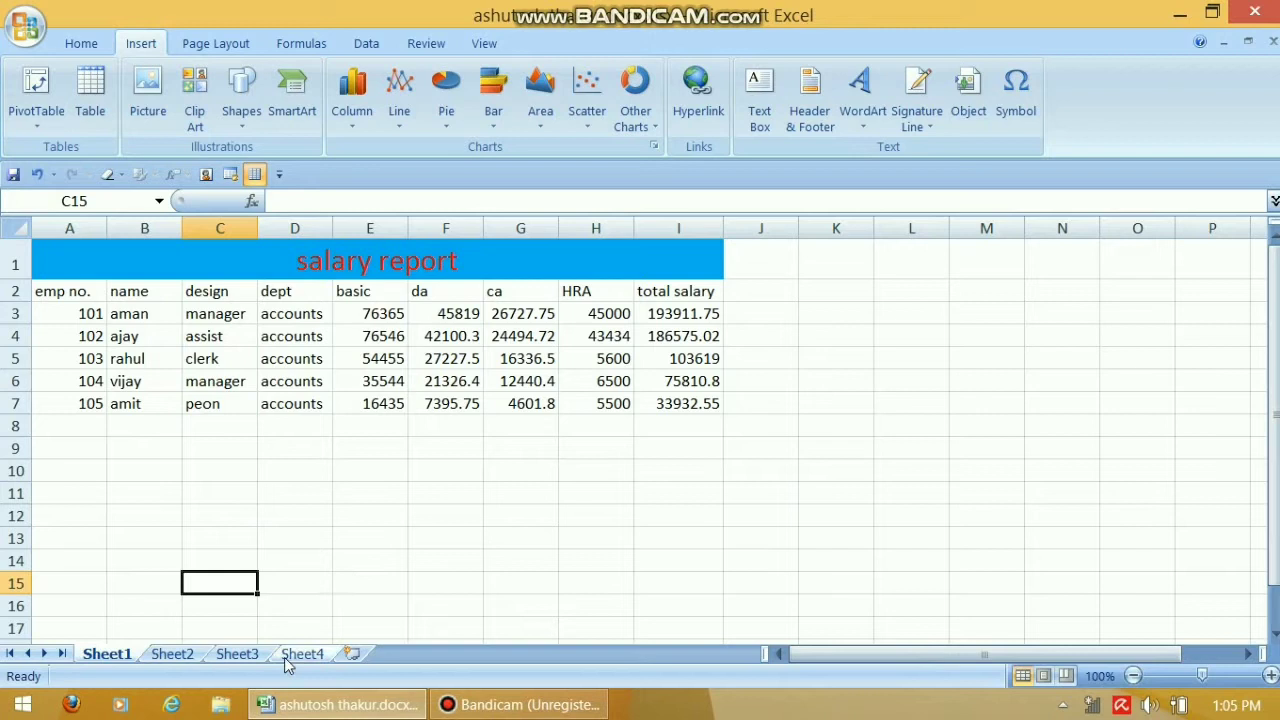
Go from the salary report on Sheet1 to the empty Sheet4
{"action": "left_click", "coordinate": [302, 654]}
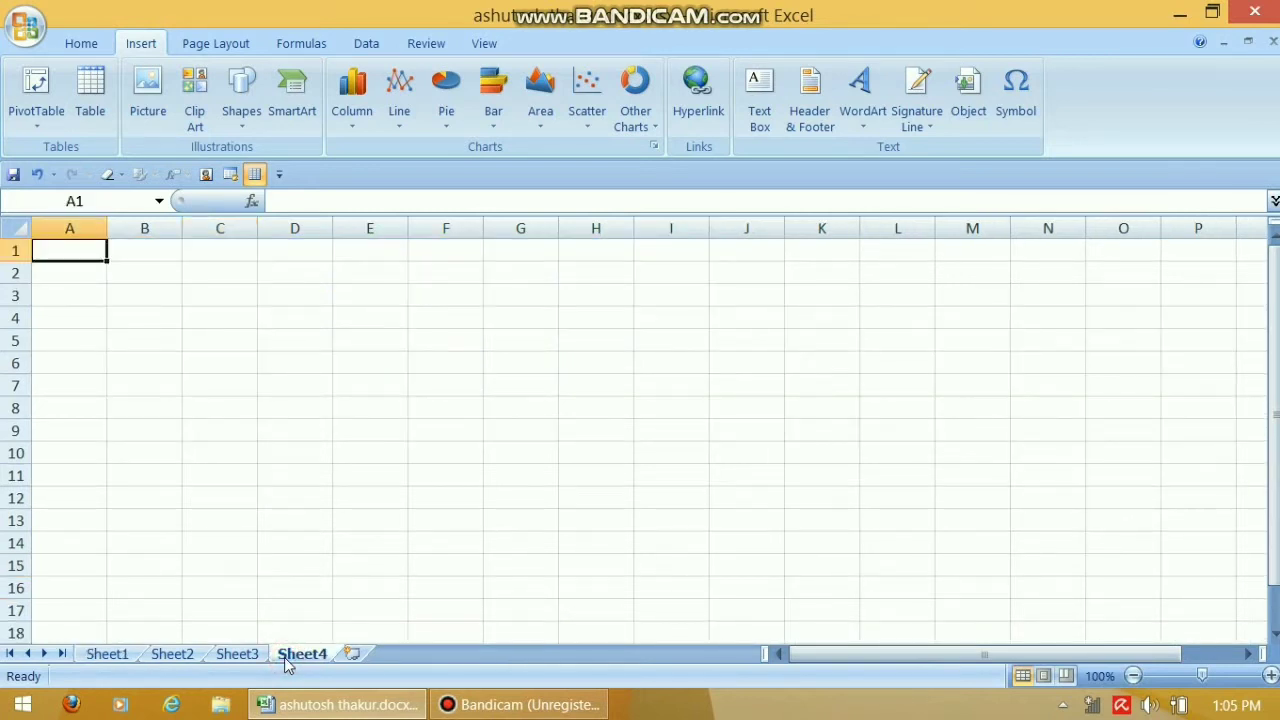
Rename Sheet4 to 'main', then go back to the salary report on Sheet1
{"action": "right_click", "coordinate": [286, 661]}
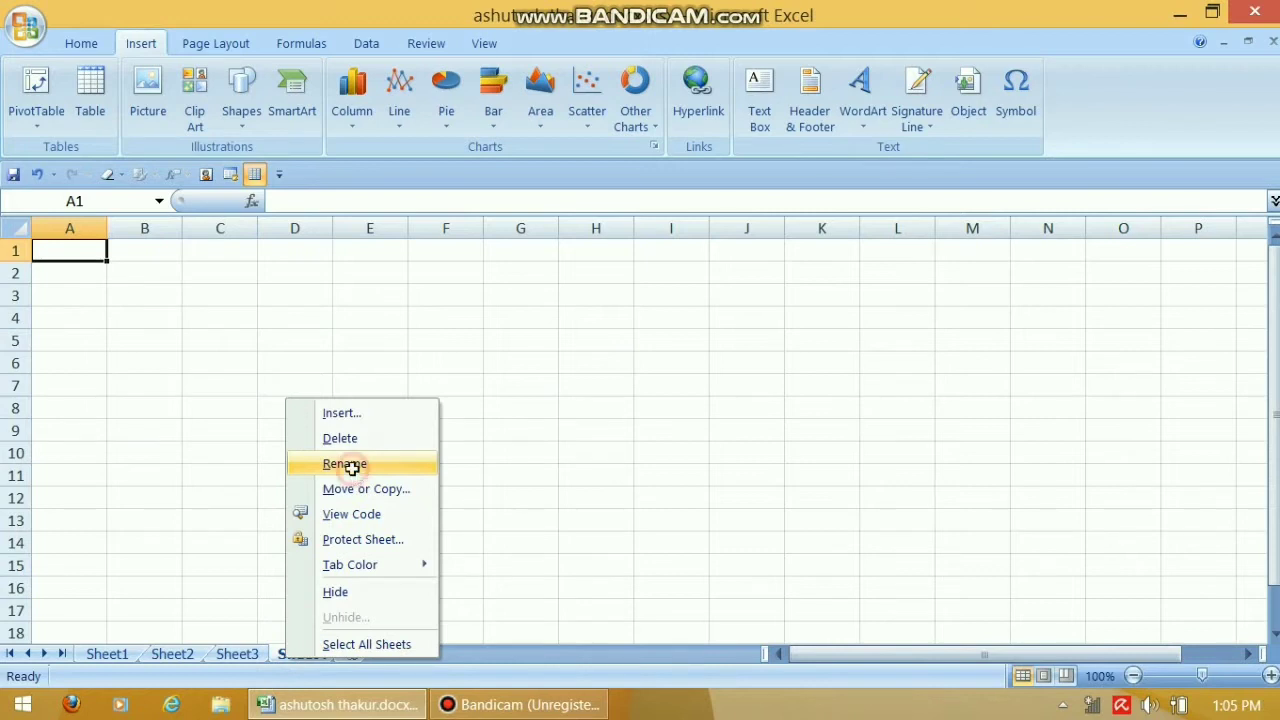
{"action": "left_click", "coordinate": [352, 466]}
{"action": "type", "text": "main"}
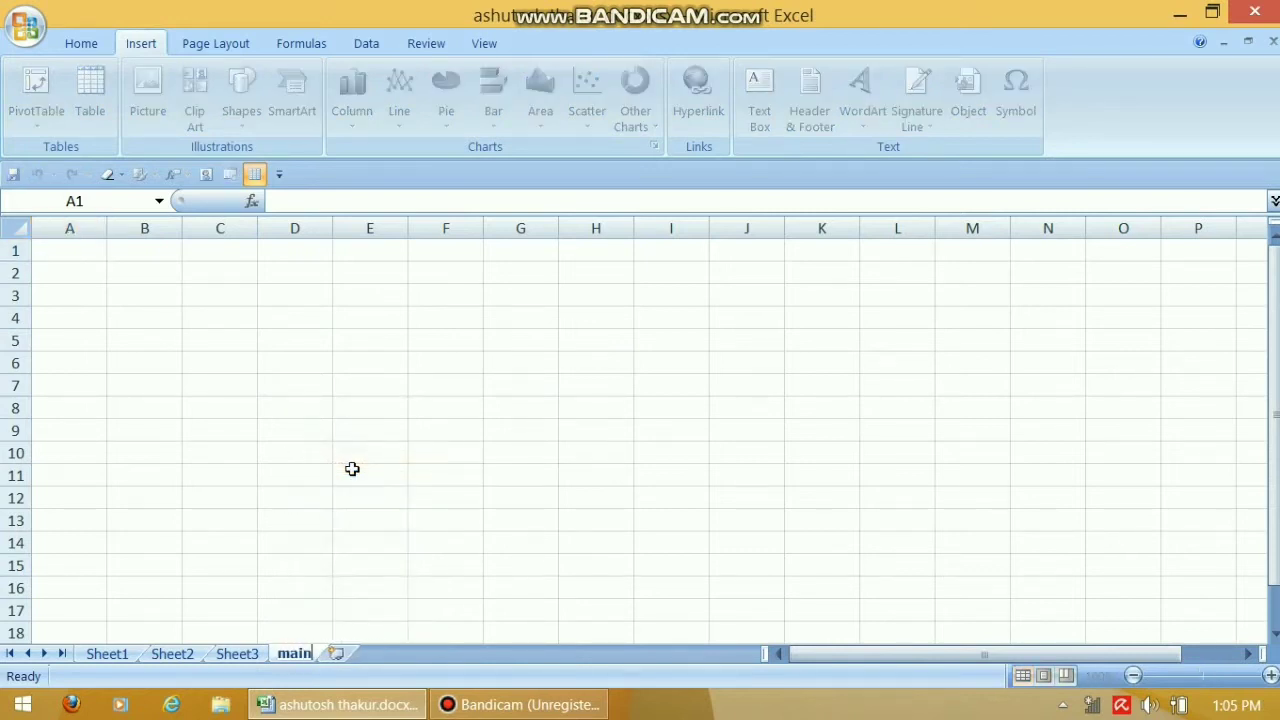
{"action": "key", "text": "Return"}
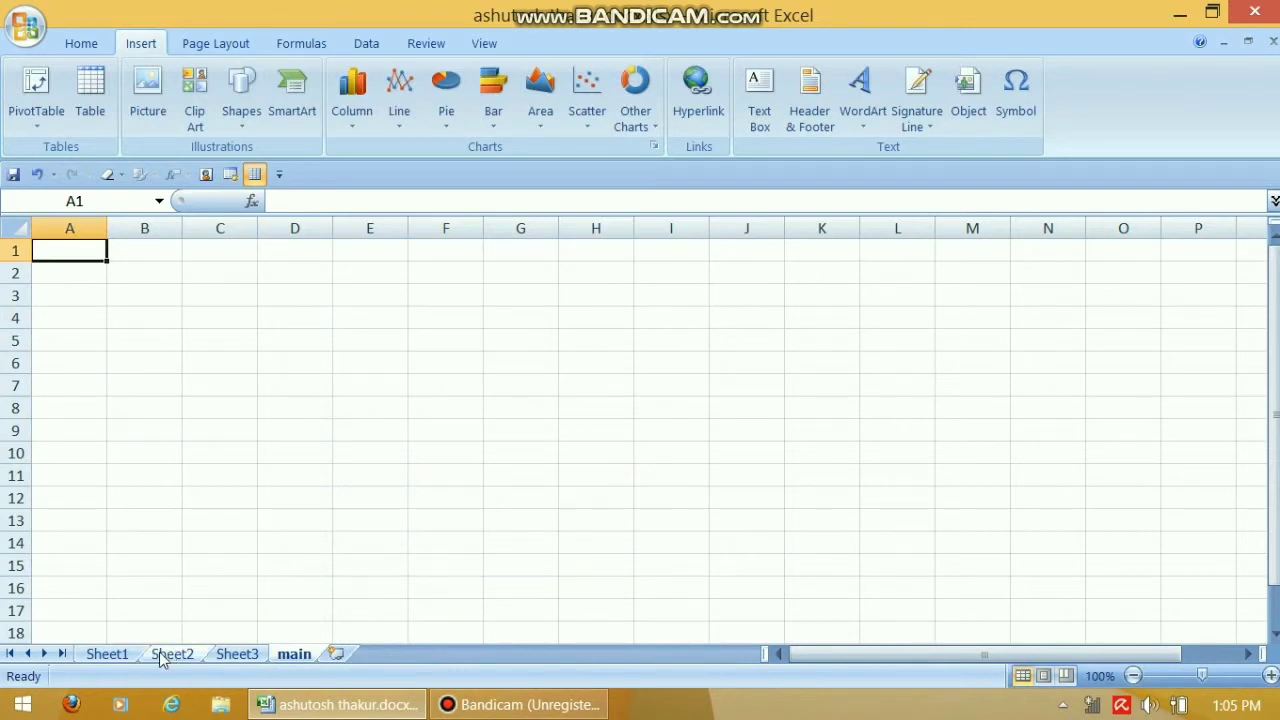
{"action": "left_click", "coordinate": [126, 653]}
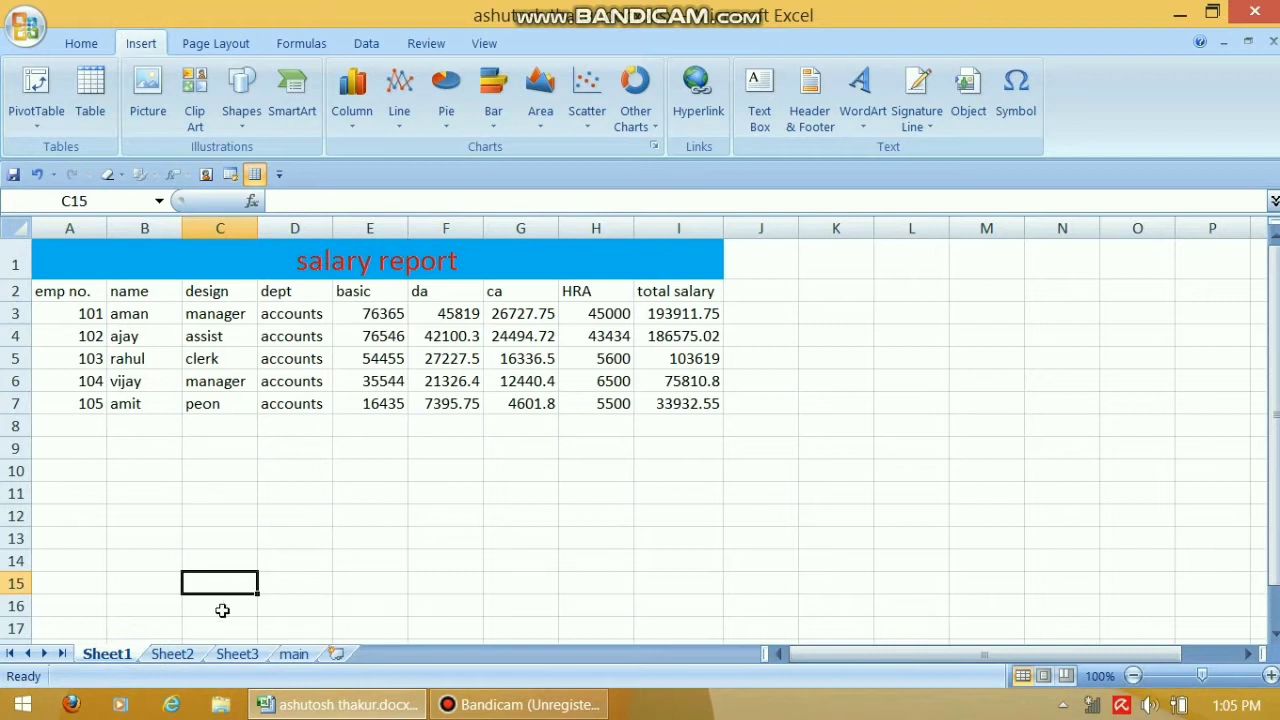
{"action": "left_click", "coordinate": [172, 653]}
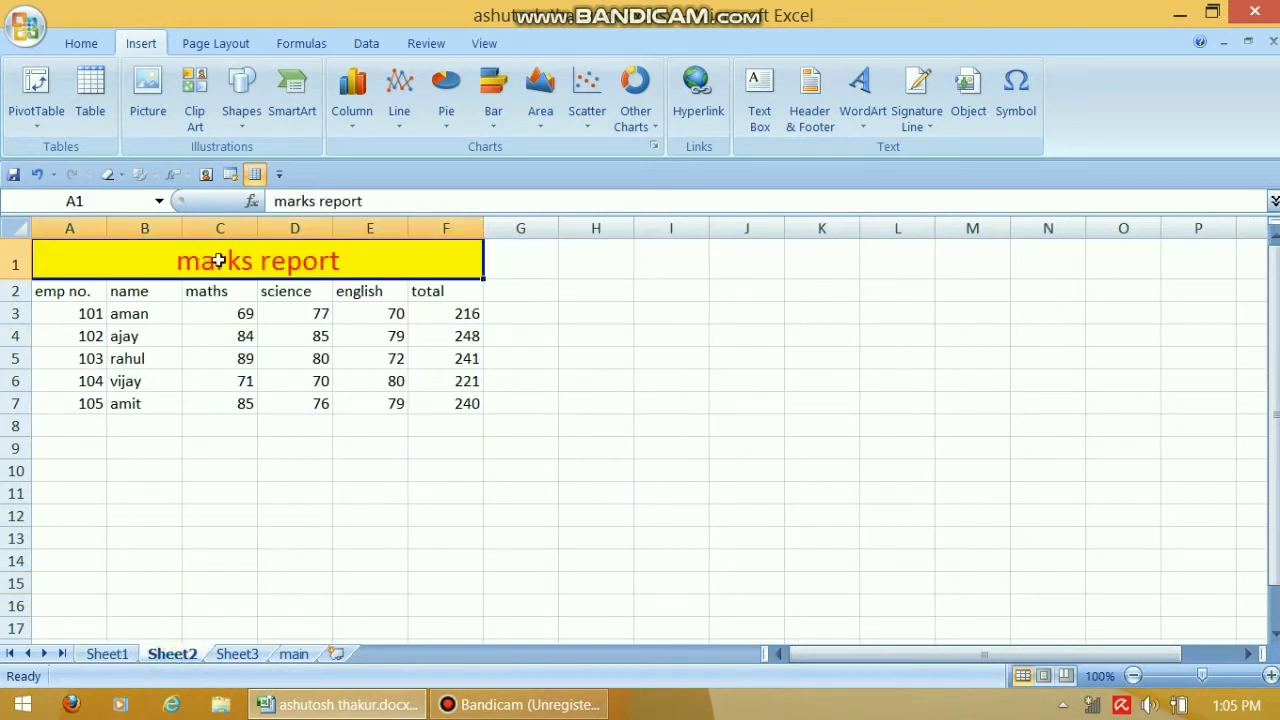
{"action": "left_click", "coordinate": [237, 653]}
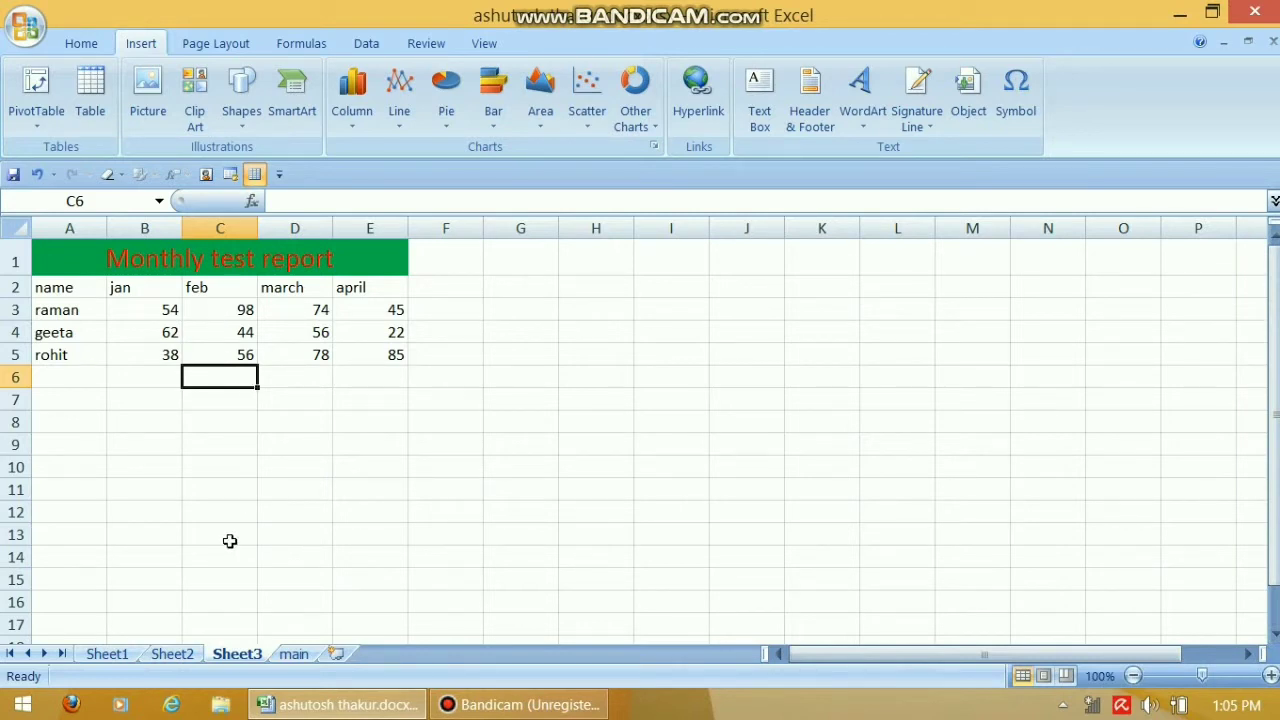
{"action": "left_click", "coordinate": [291, 654]}
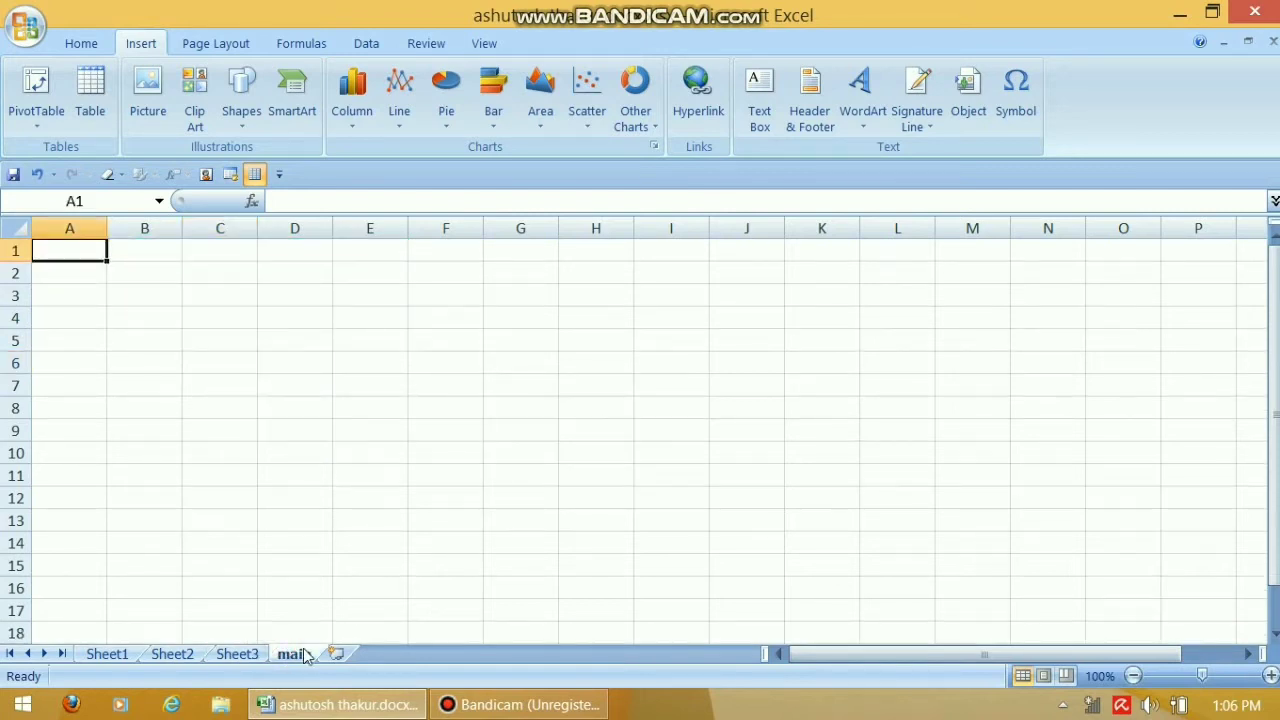
{"action": "left_click", "coordinate": [150, 285]}
Enter salary report, marks report and monthly test report in B2:B4, widening column B
{"action": "left_click", "coordinate": [169, 272]}
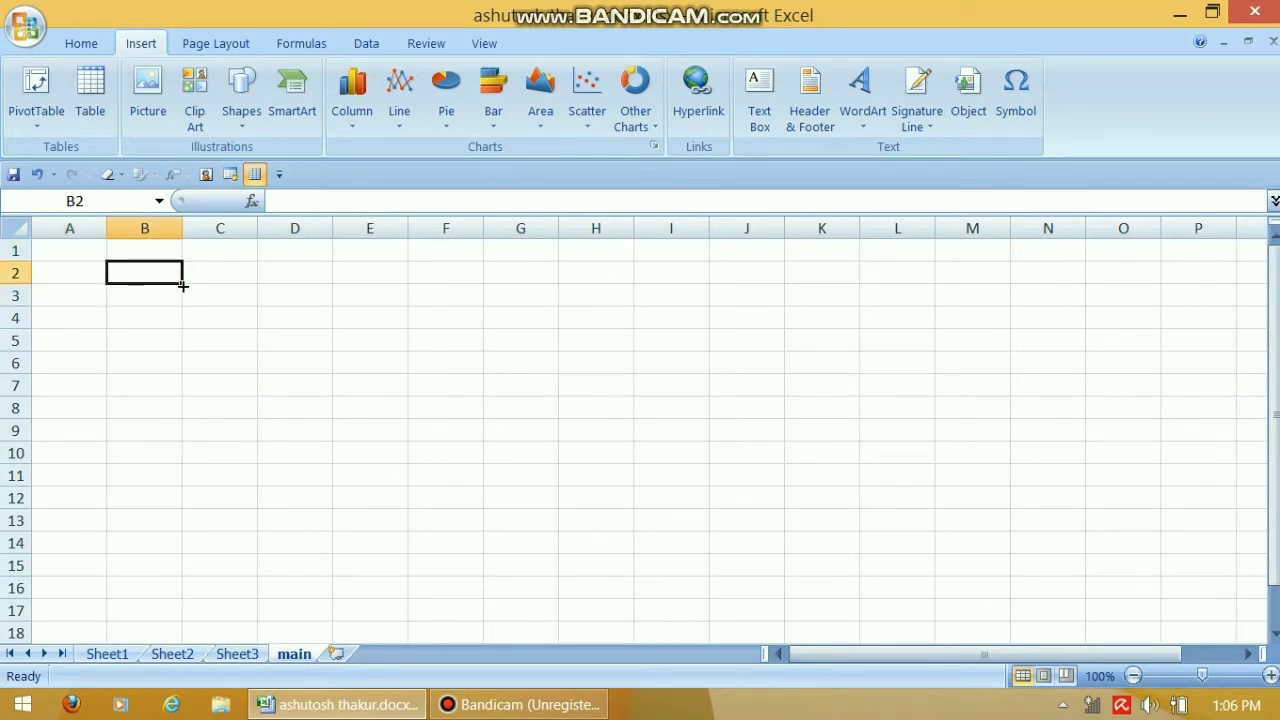
{"action": "type", "text": "salary"}
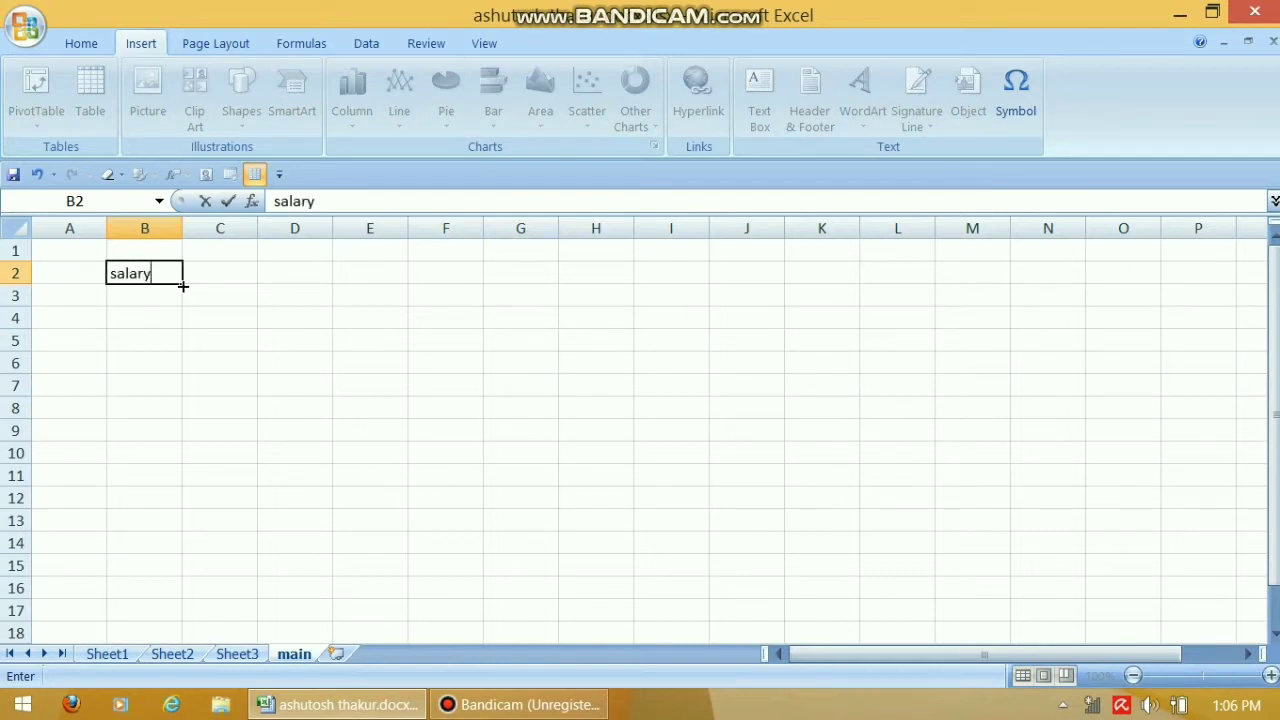
{"action": "type", "text": " report"}
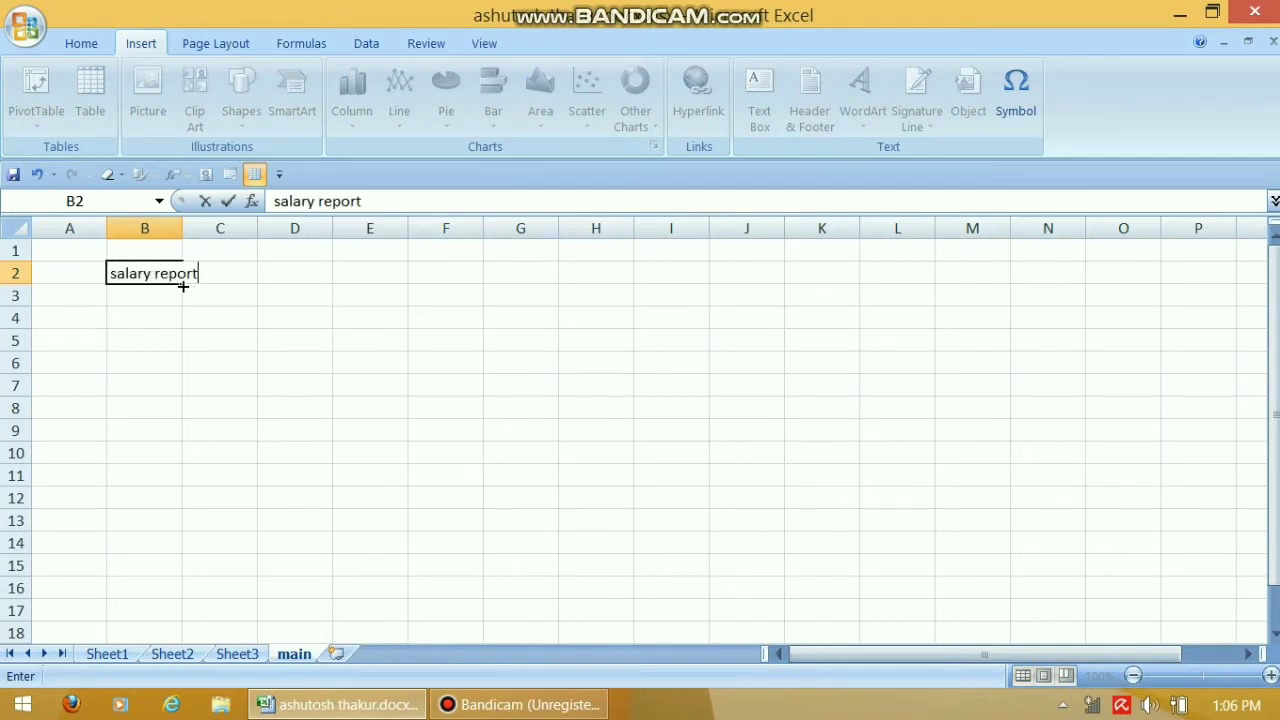
{"action": "key", "text": "Return"}
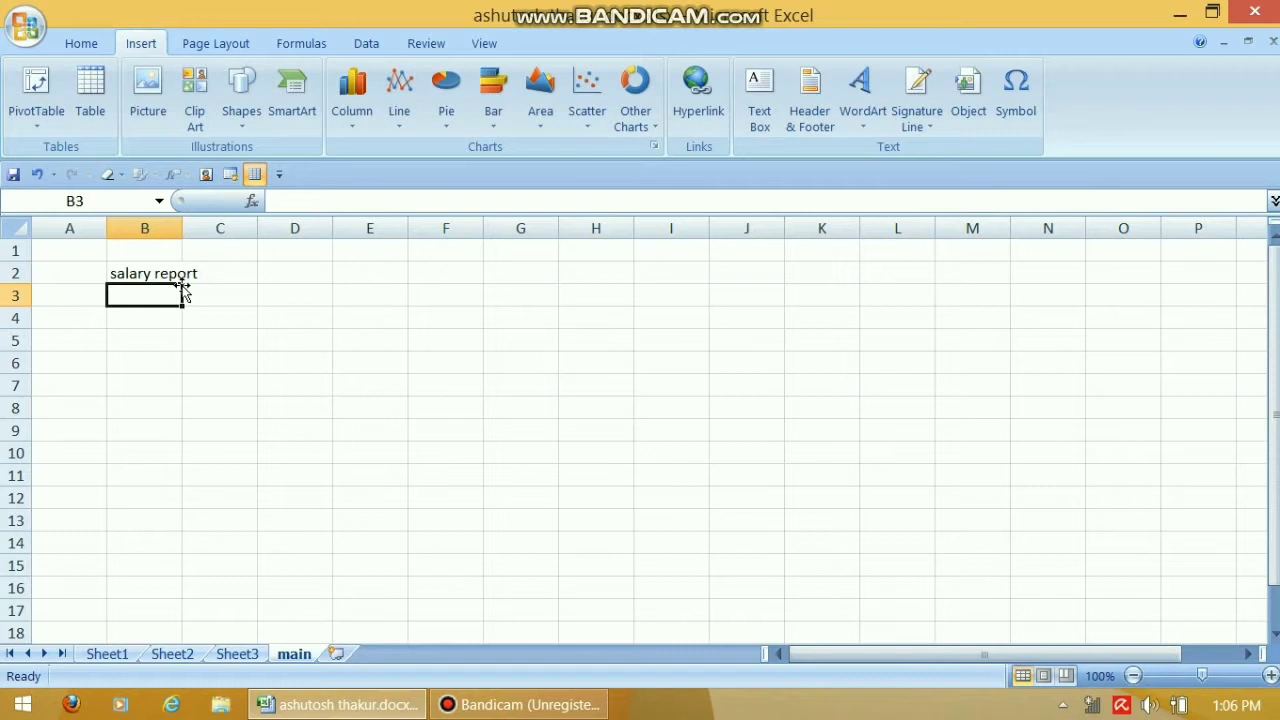
{"action": "left_click", "coordinate": [188, 653]}
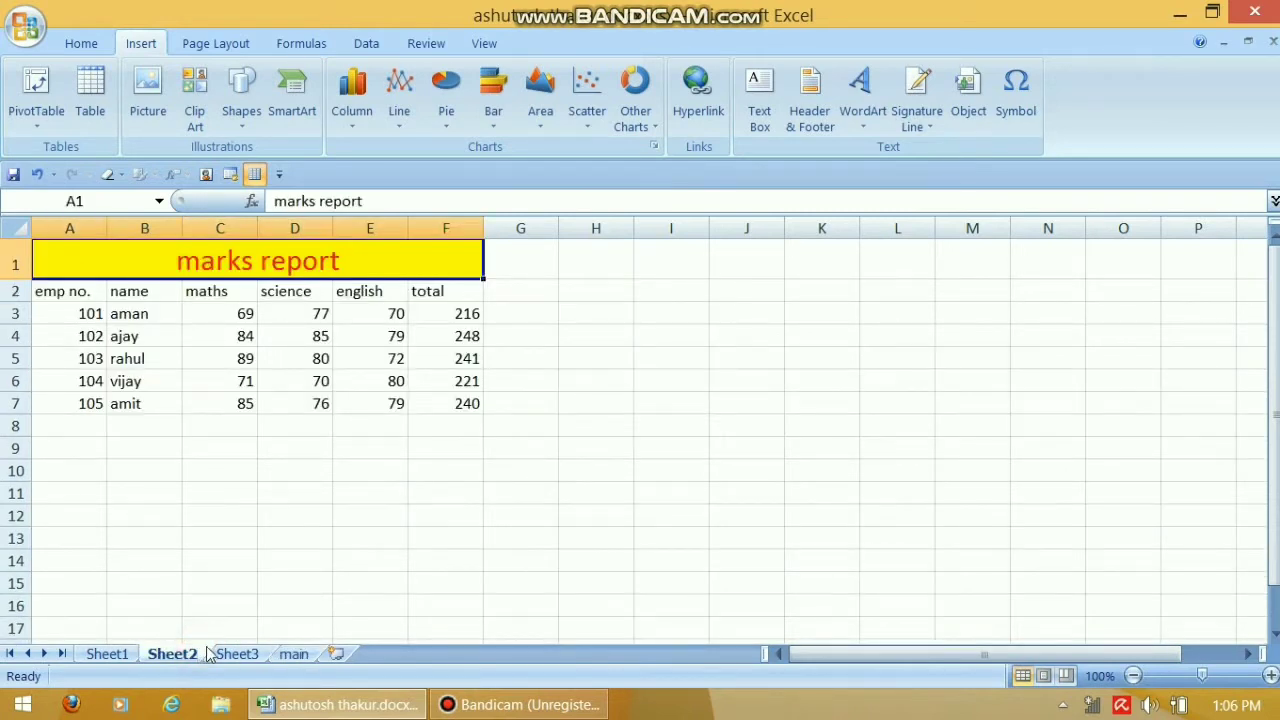
{"action": "left_click", "coordinate": [294, 654]}
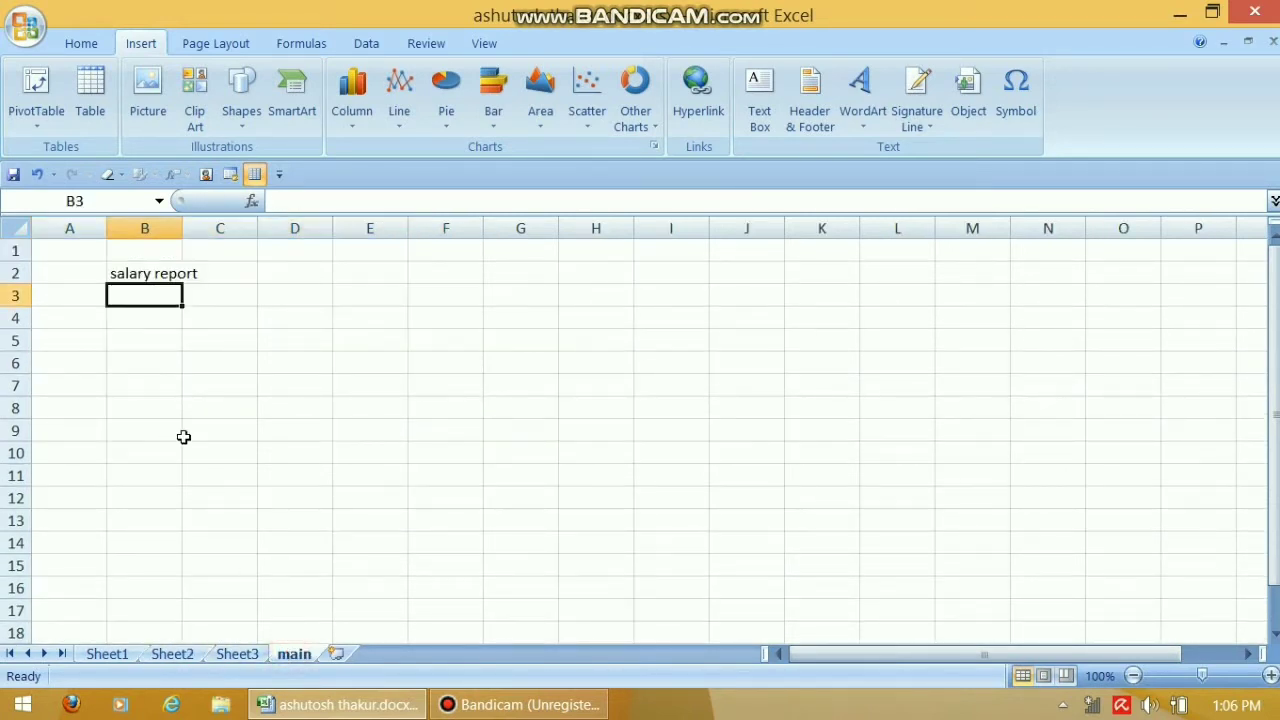
{"action": "type", "text": "marks"}
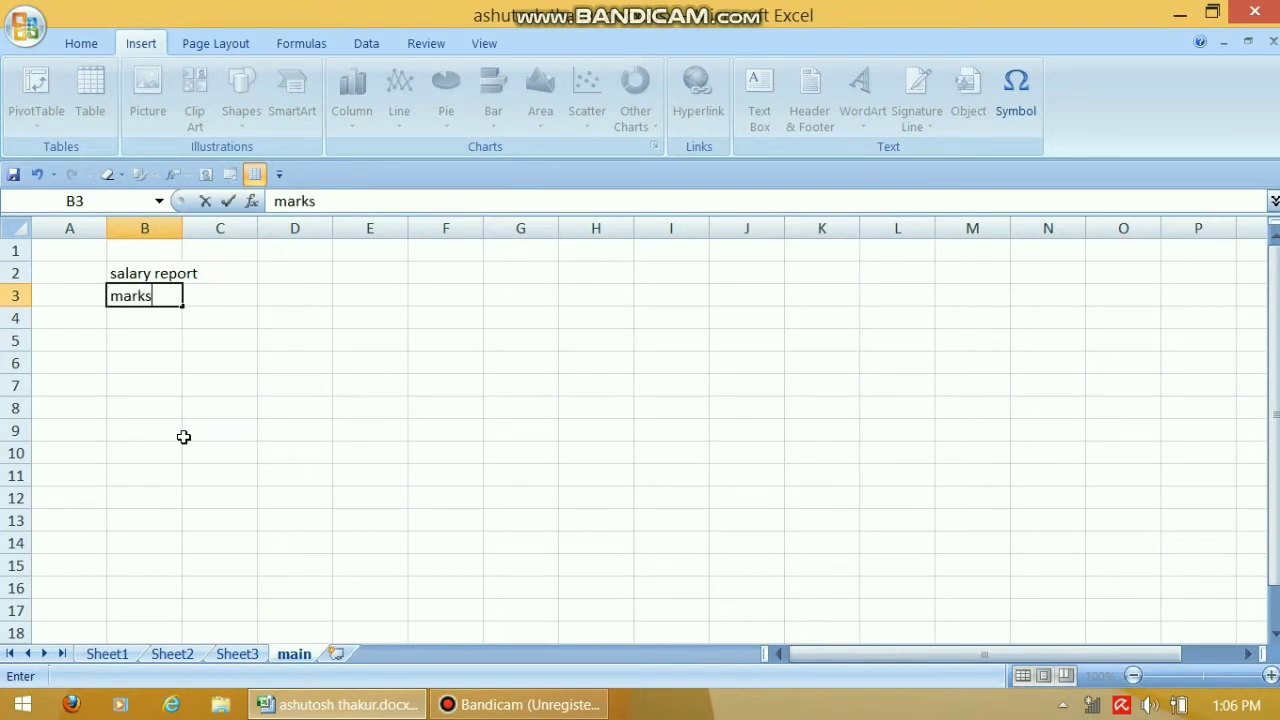
{"action": "type", "text": " report"}
{"action": "left_click", "coordinate": [156, 314]}
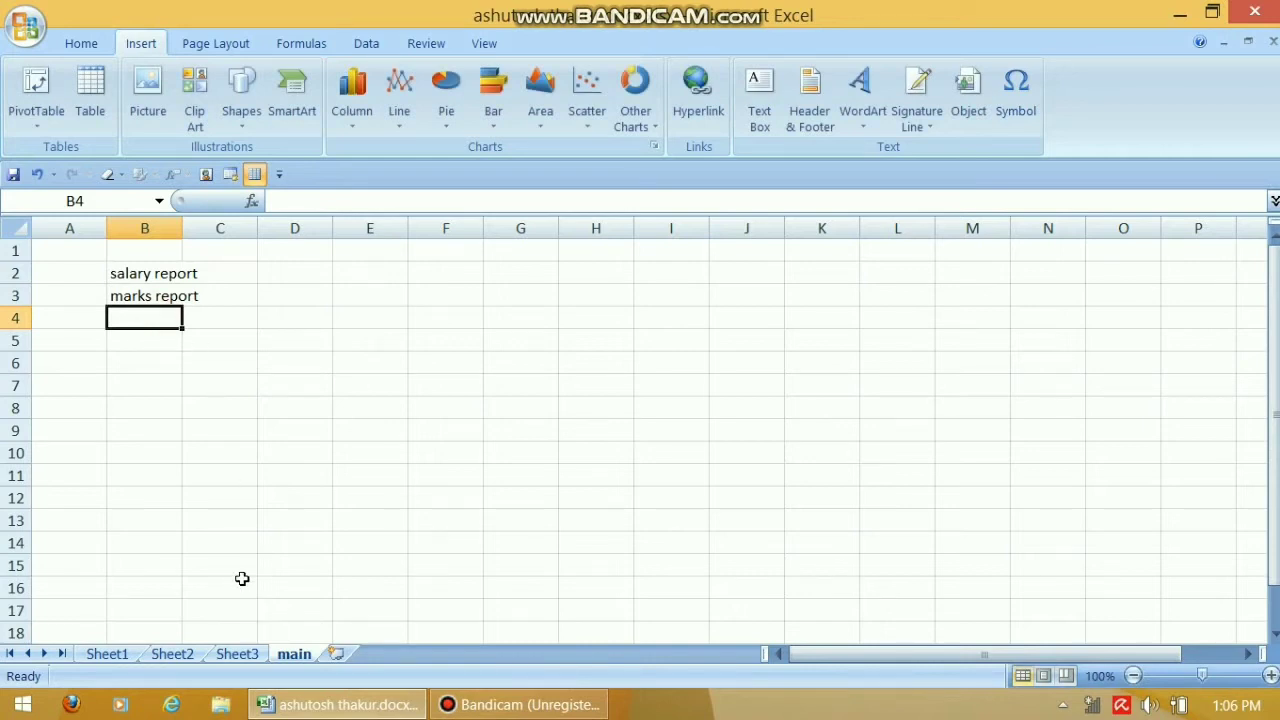
{"action": "type", "text": "test report"}
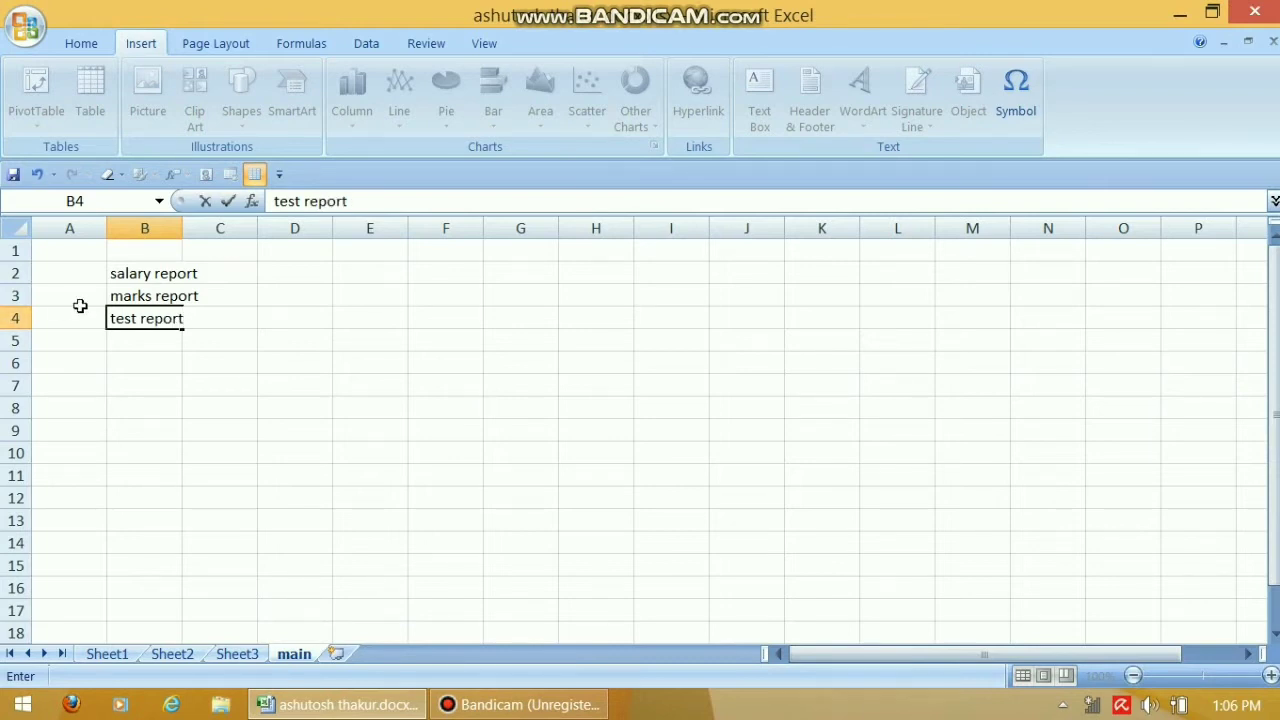
{"action": "left_click", "coordinate": [111, 318]}
{"action": "type", "text": "monthly"}
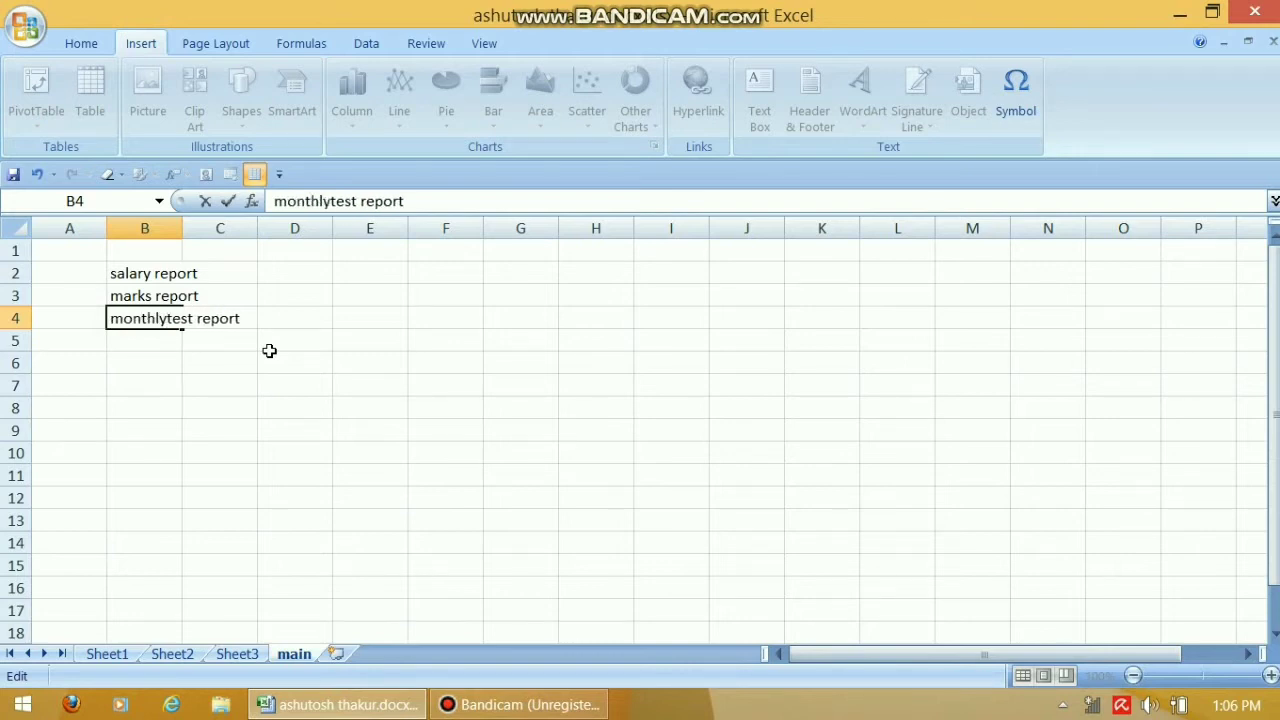
{"action": "left_click", "coordinate": [211, 340]}
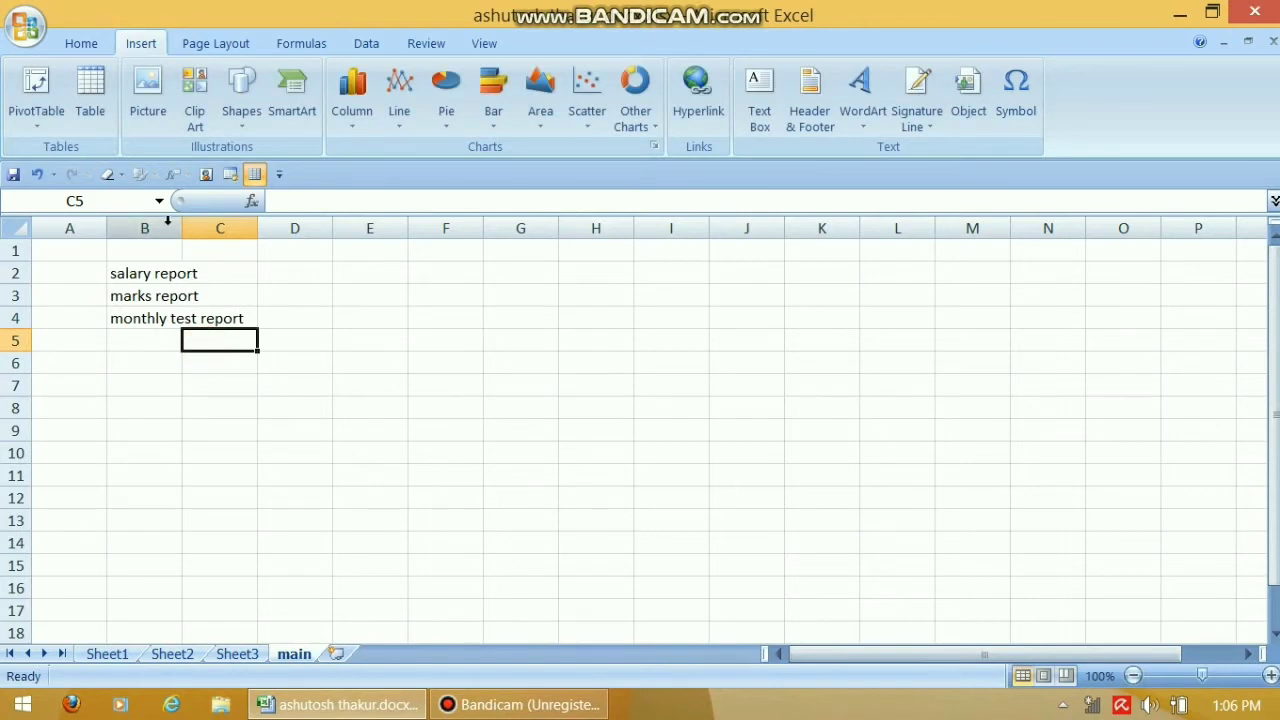
{"action": "left_click_drag", "start_coordinate": [182, 228], "coordinate": [280, 258]}
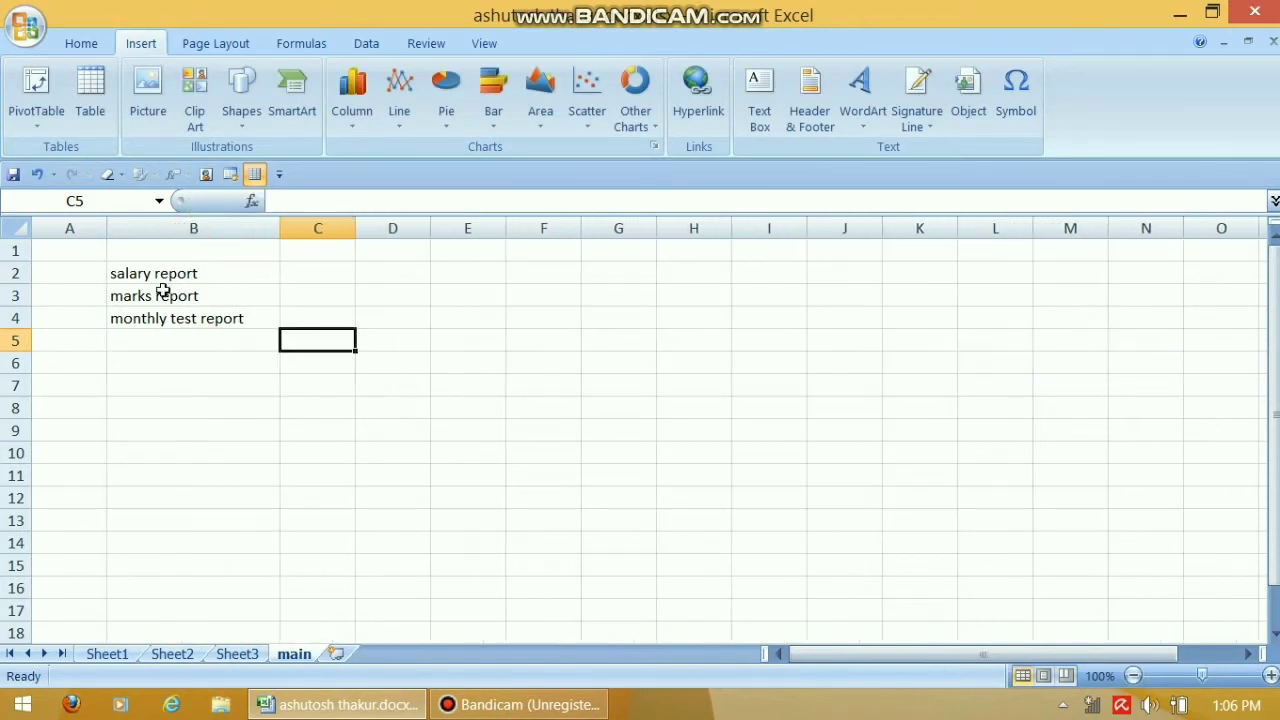
Number the reports 1, 2, 3 in A2:A4 and zoom in on the list
{"action": "left_click", "coordinate": [92, 278]}
{"action": "type", "text": "1"}
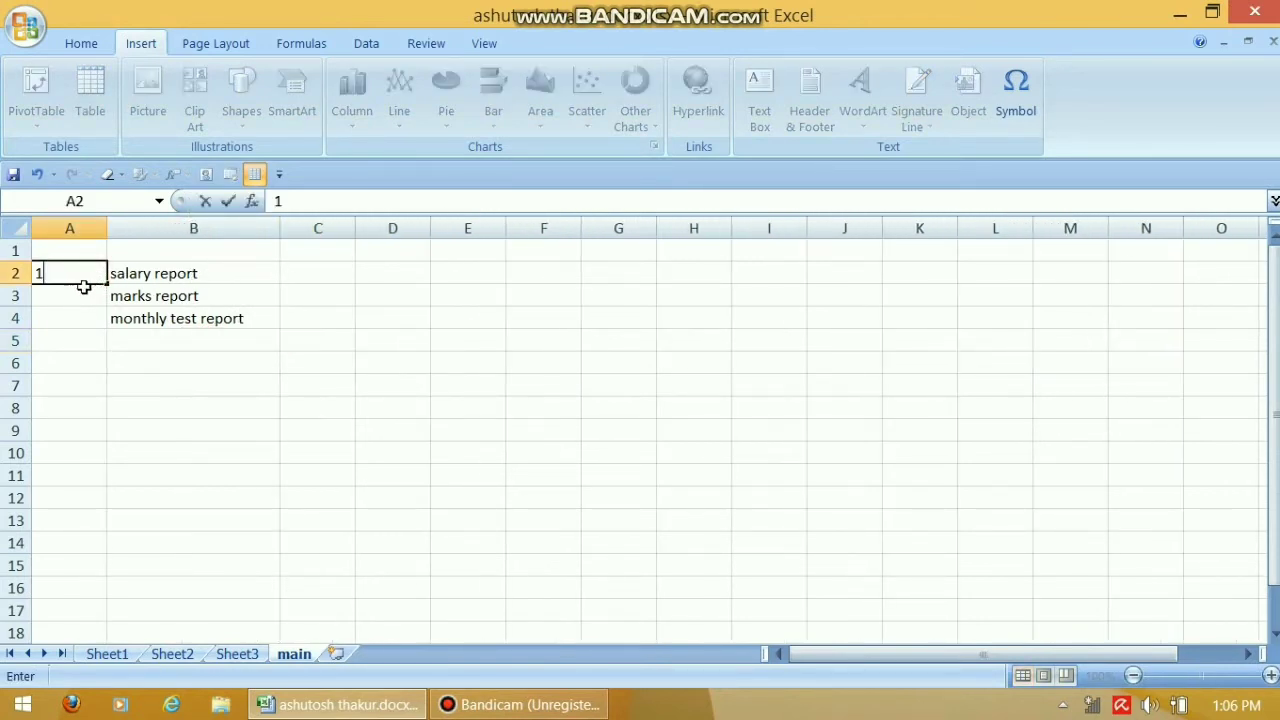
{"action": "left_click", "coordinate": [89, 290]}
{"action": "type", "text": "2"}
{"action": "left_click", "coordinate": [91, 320]}
{"action": "type", "text": "3"}
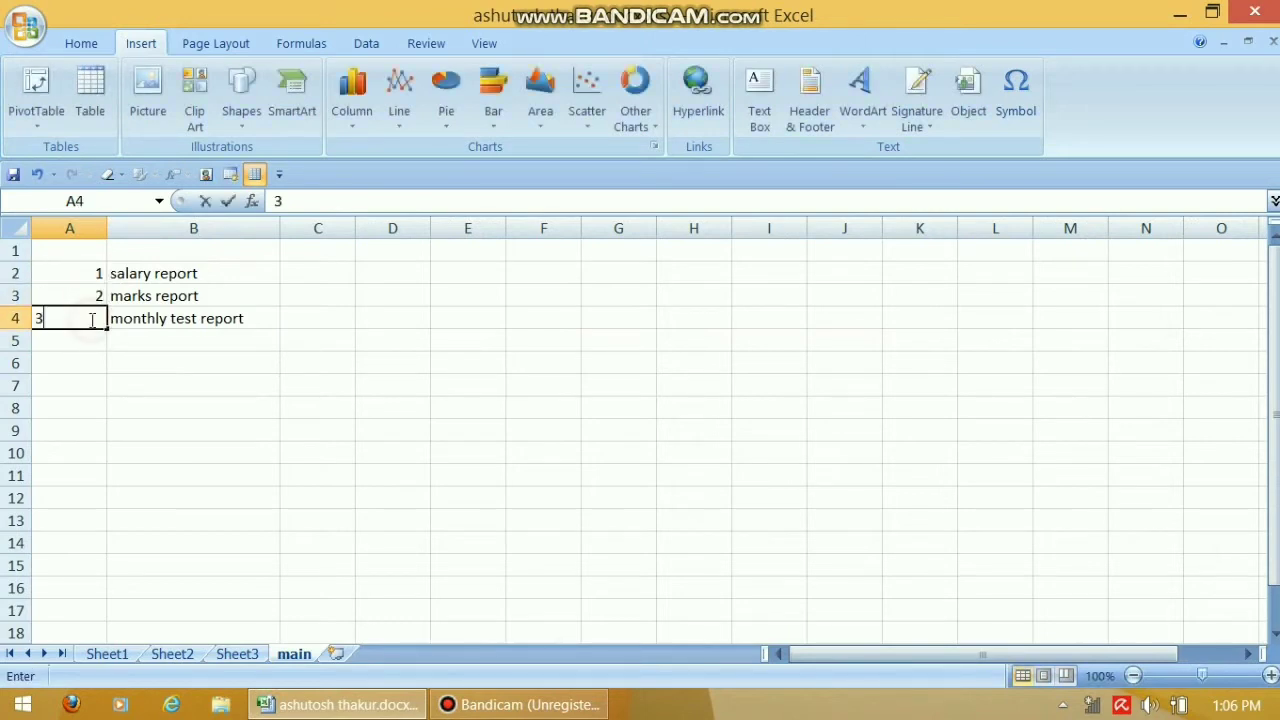
{"action": "left_click", "coordinate": [90, 340]}
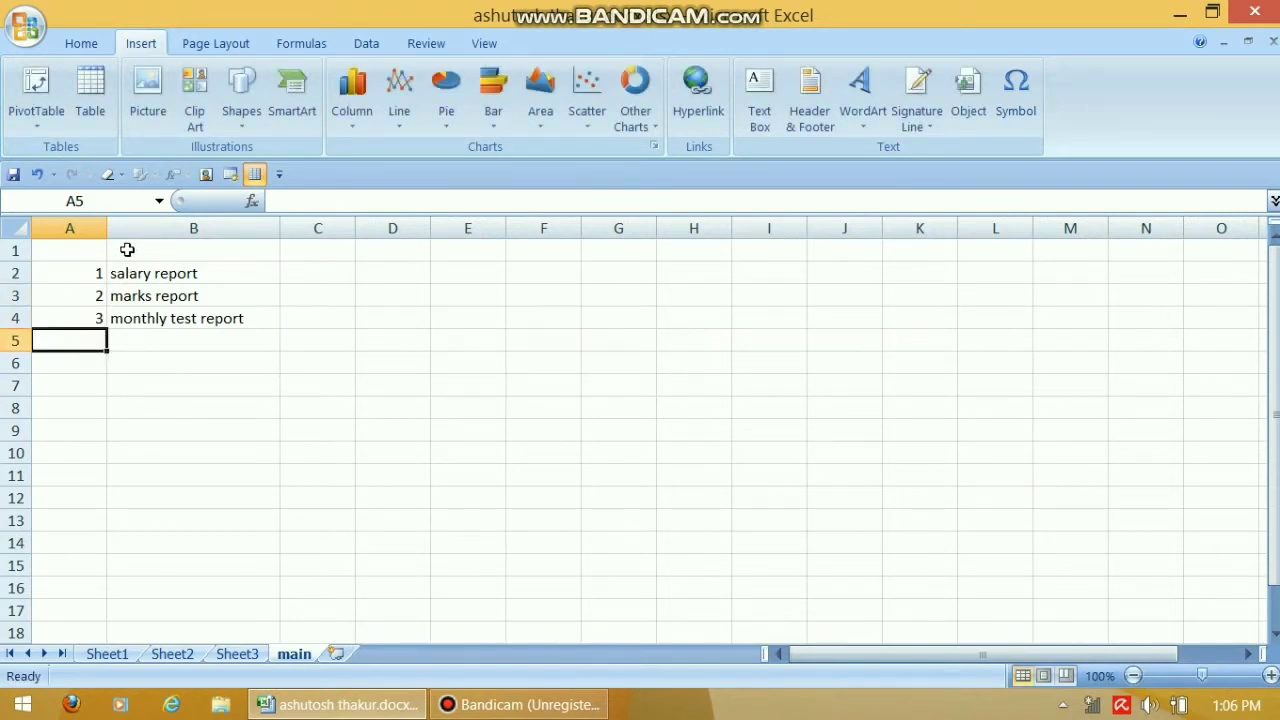
{"action": "left_click_drag", "start_coordinate": [74, 267], "coordinate": [176, 342]}
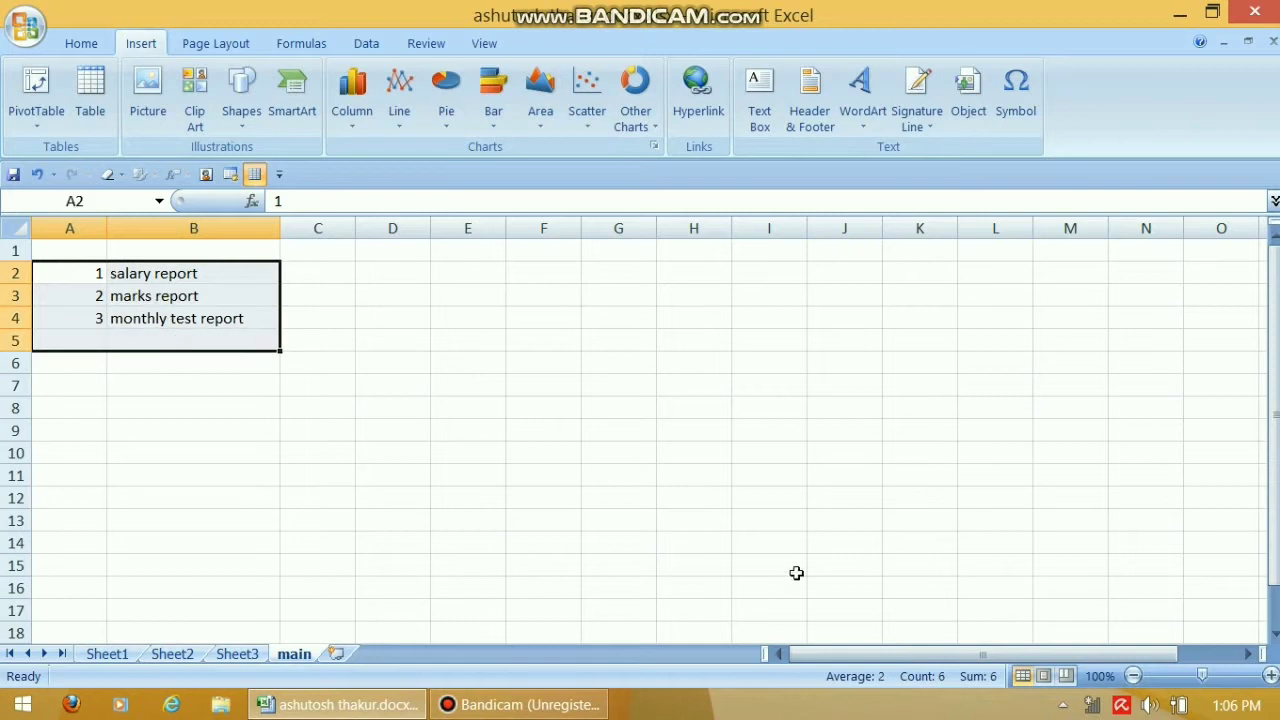
{"action": "left_click", "coordinate": [1221, 676]}
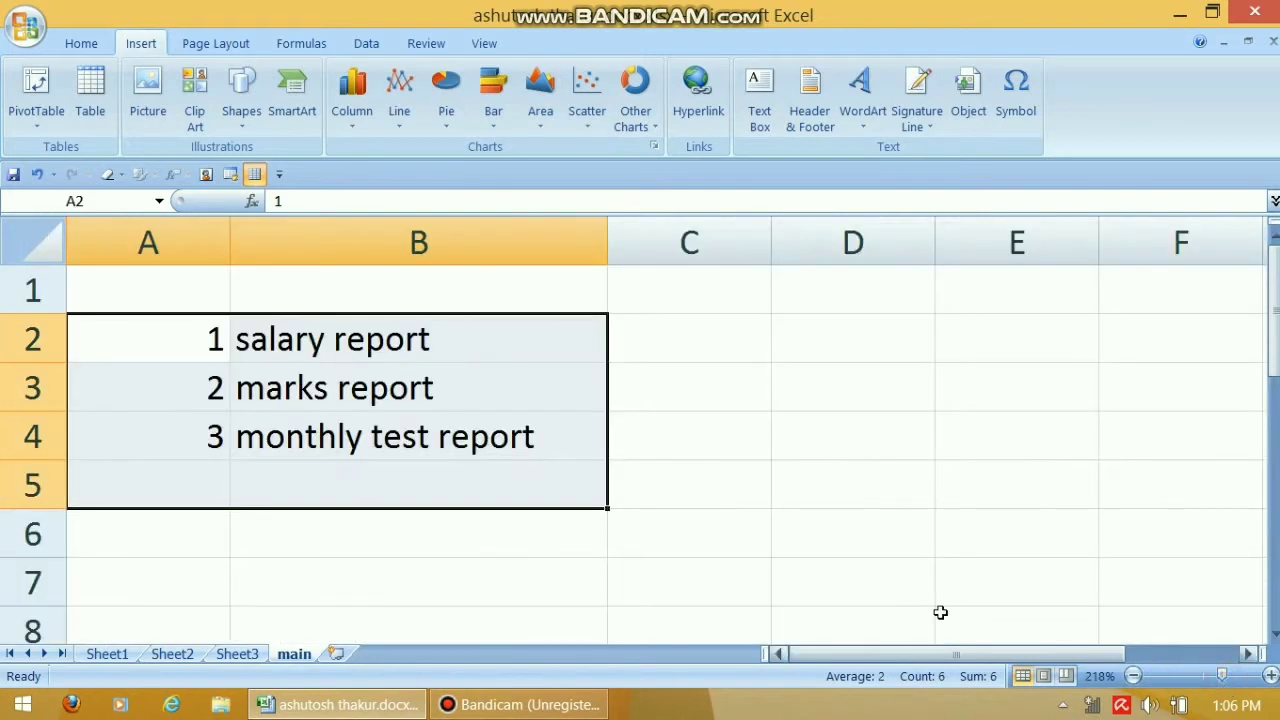
Merge and centre A1:B1 and type the heading 'main menu'
{"action": "left_click", "coordinate": [180, 292]}
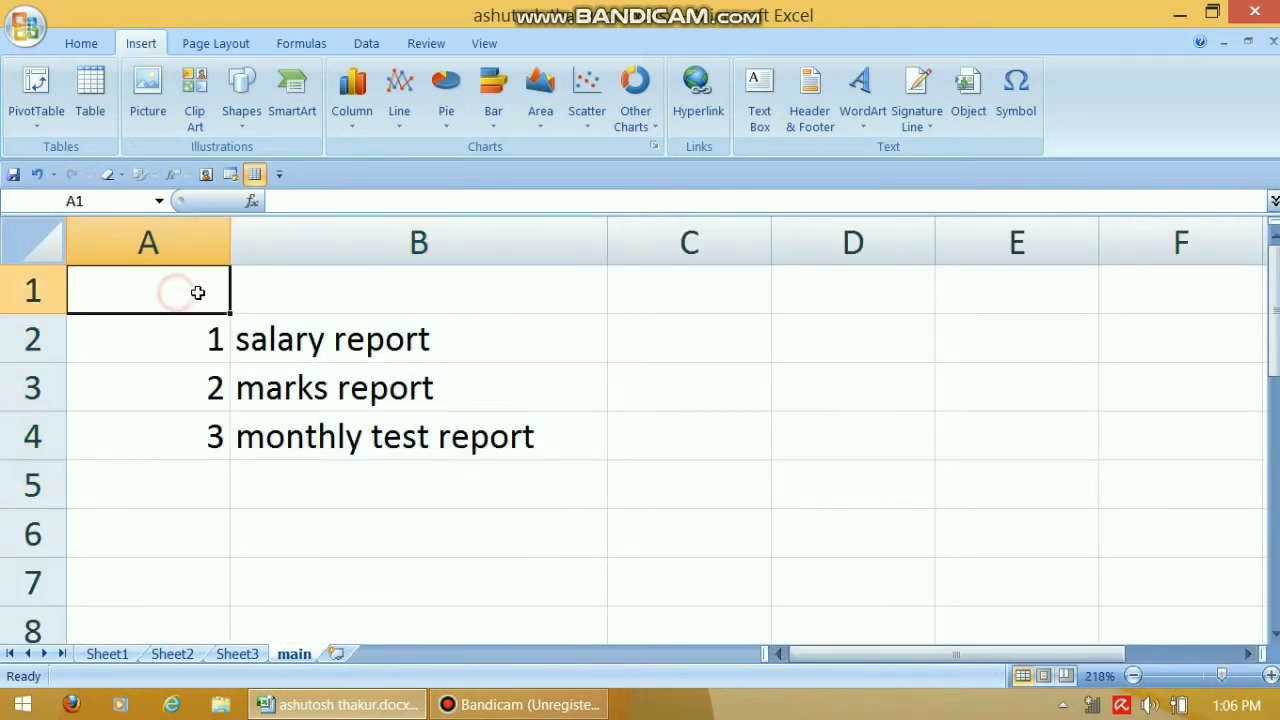
{"action": "left_click_drag", "start_coordinate": [195, 282], "coordinate": [594, 291]}
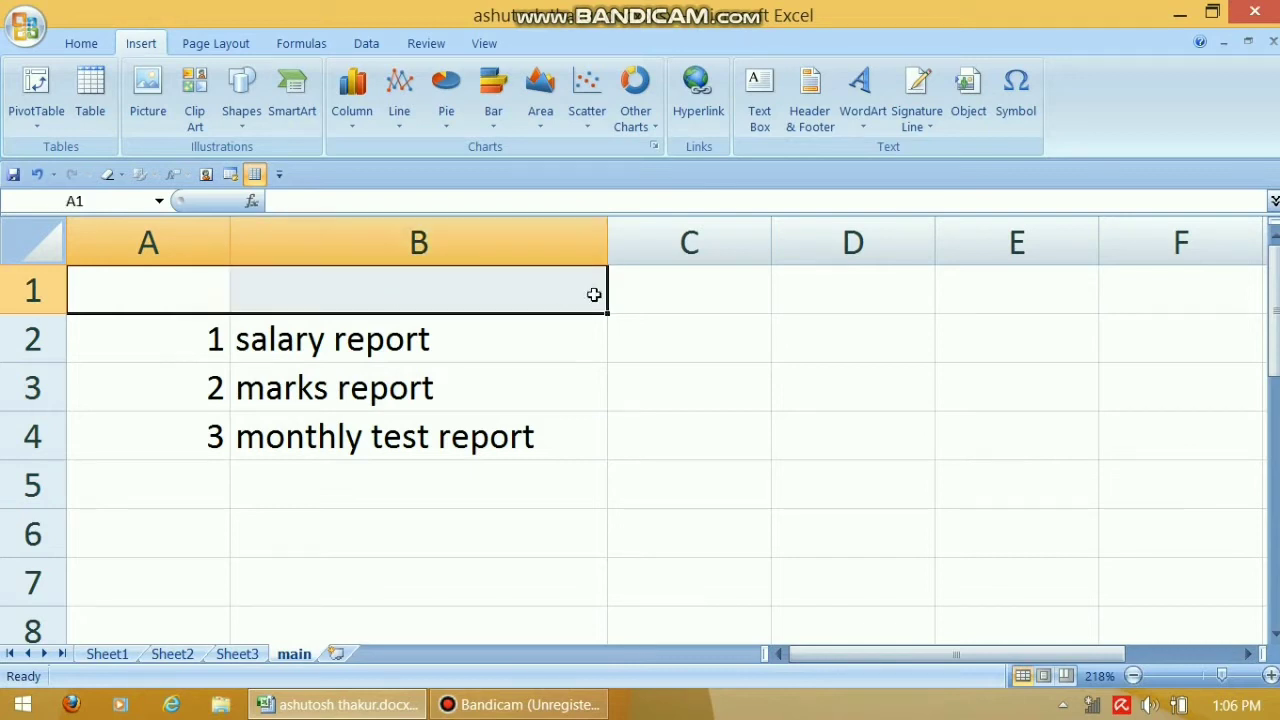
{"action": "left_click", "coordinate": [79, 44]}
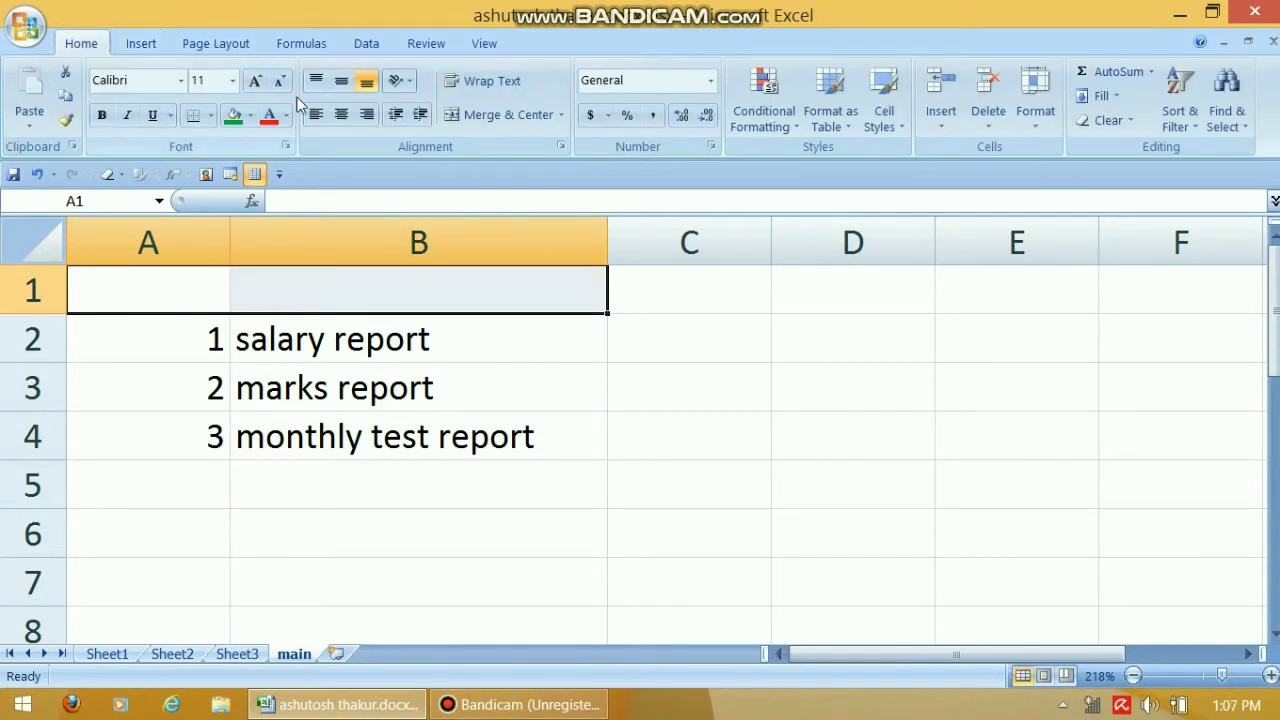
{"action": "left_click", "coordinate": [462, 117]}
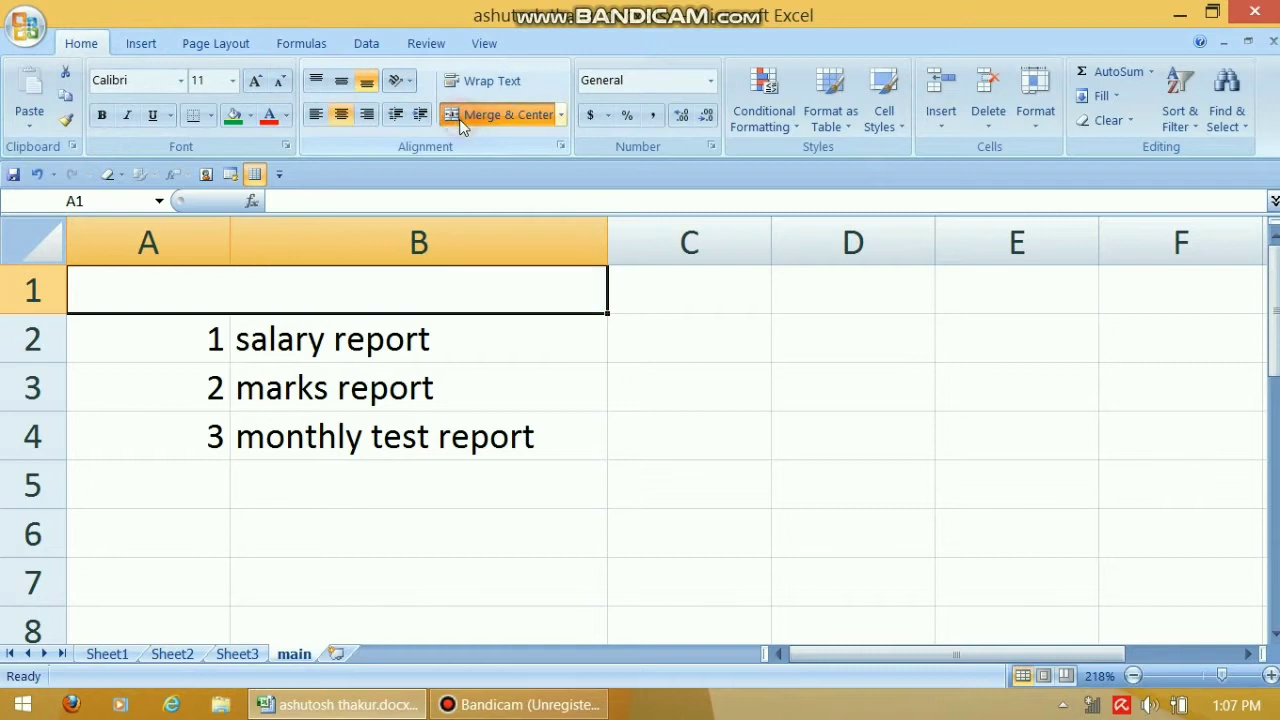
{"action": "type", "text": "ma"}
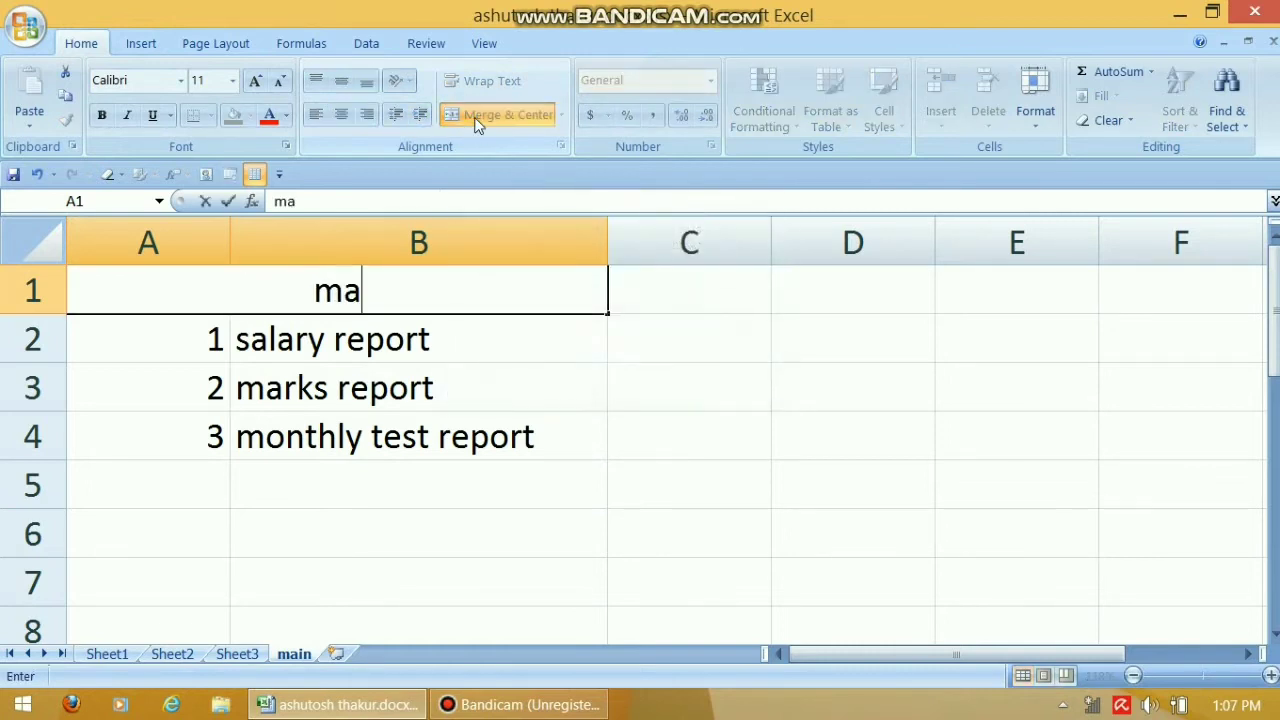
{"action": "type", "text": "in menu"}
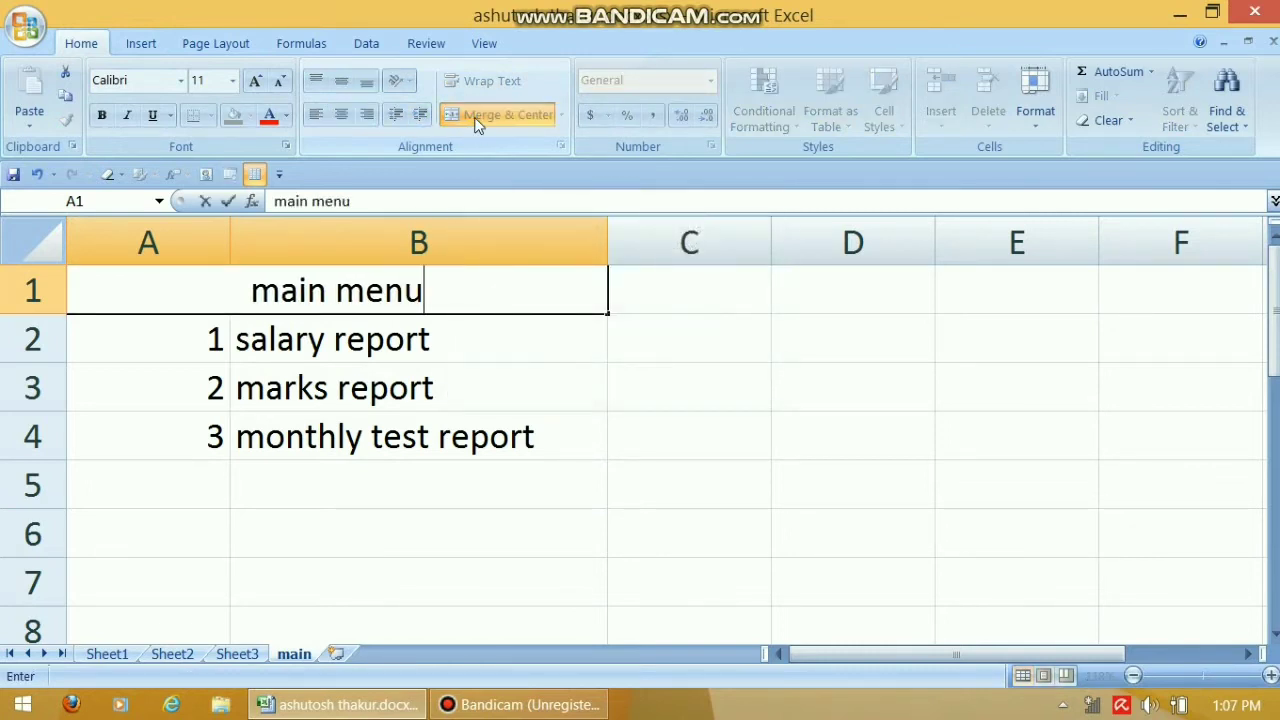
{"action": "left_click", "coordinate": [612, 368]}
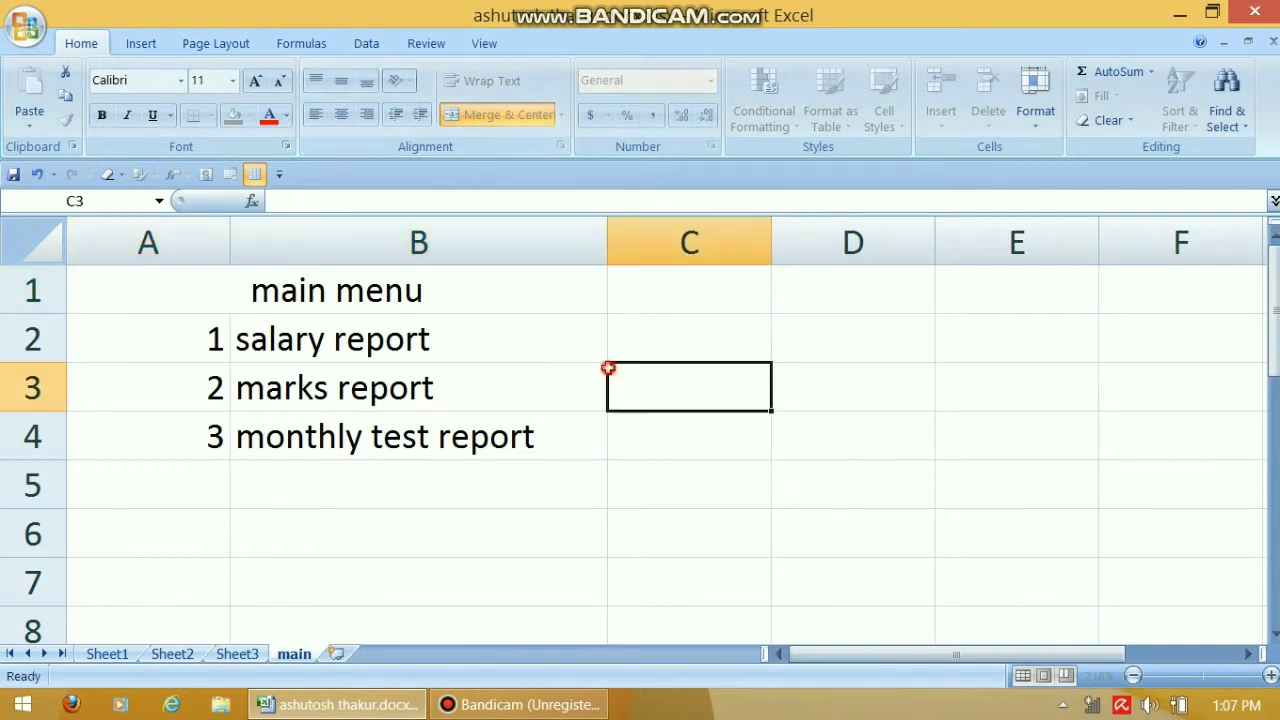
Give the 'main menu' heading a green fill and red font, then select the salary report cell
{"action": "left_click", "coordinate": [536, 298]}
{"action": "left_click", "coordinate": [233, 115]}
{"action": "left_click", "coordinate": [268, 115]}
{"action": "left_click", "coordinate": [598, 404]}
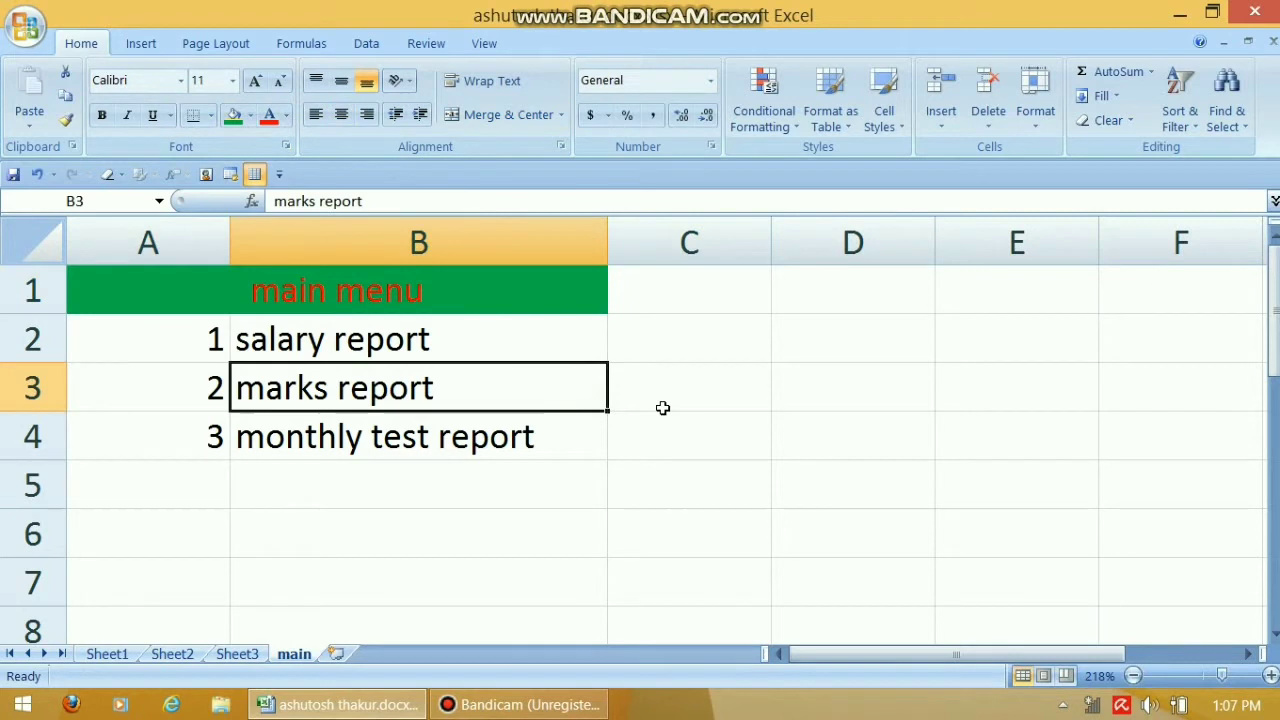
{"action": "left_click", "coordinate": [498, 496]}
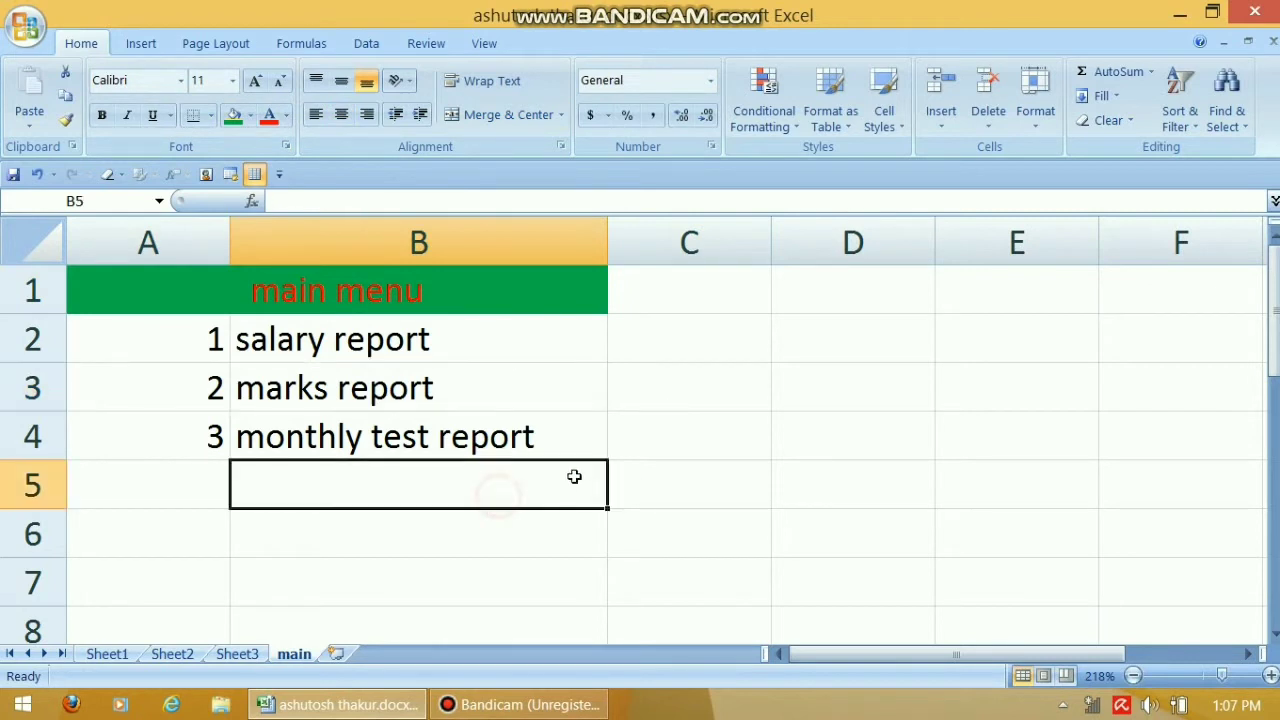
{"action": "left_click", "coordinate": [390, 347]}
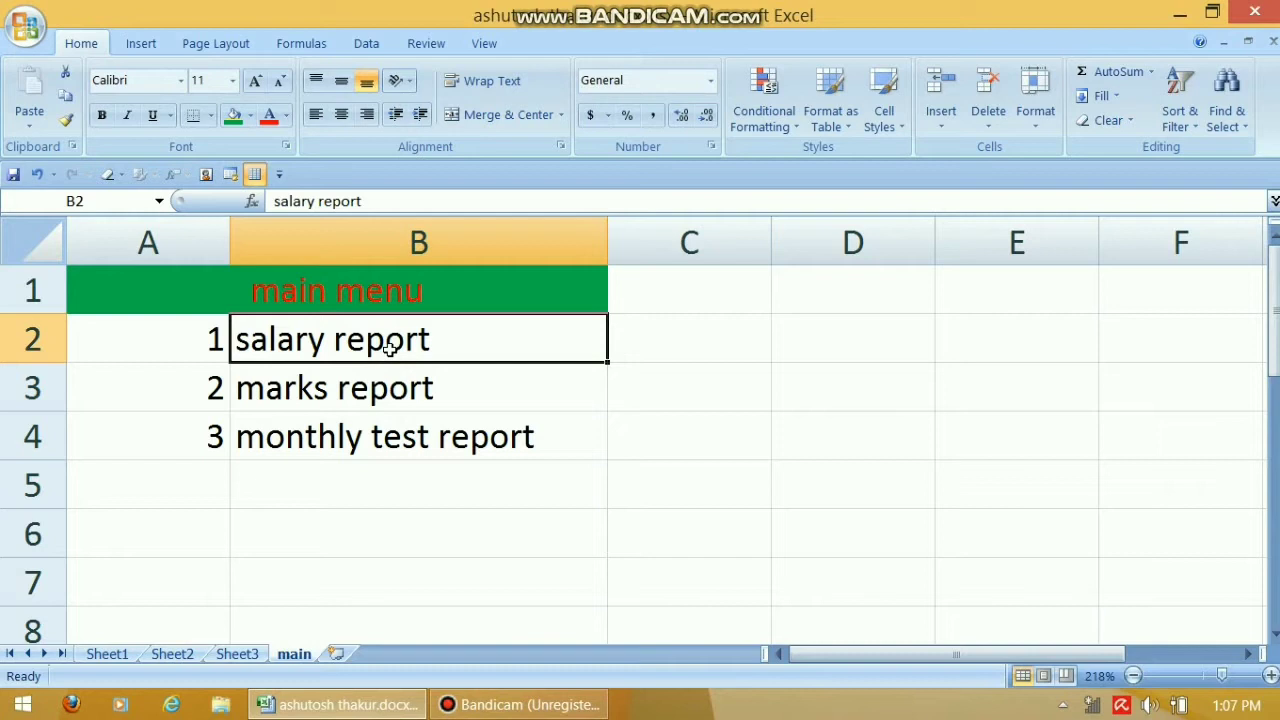
{"action": "left_click", "coordinate": [136, 50]}
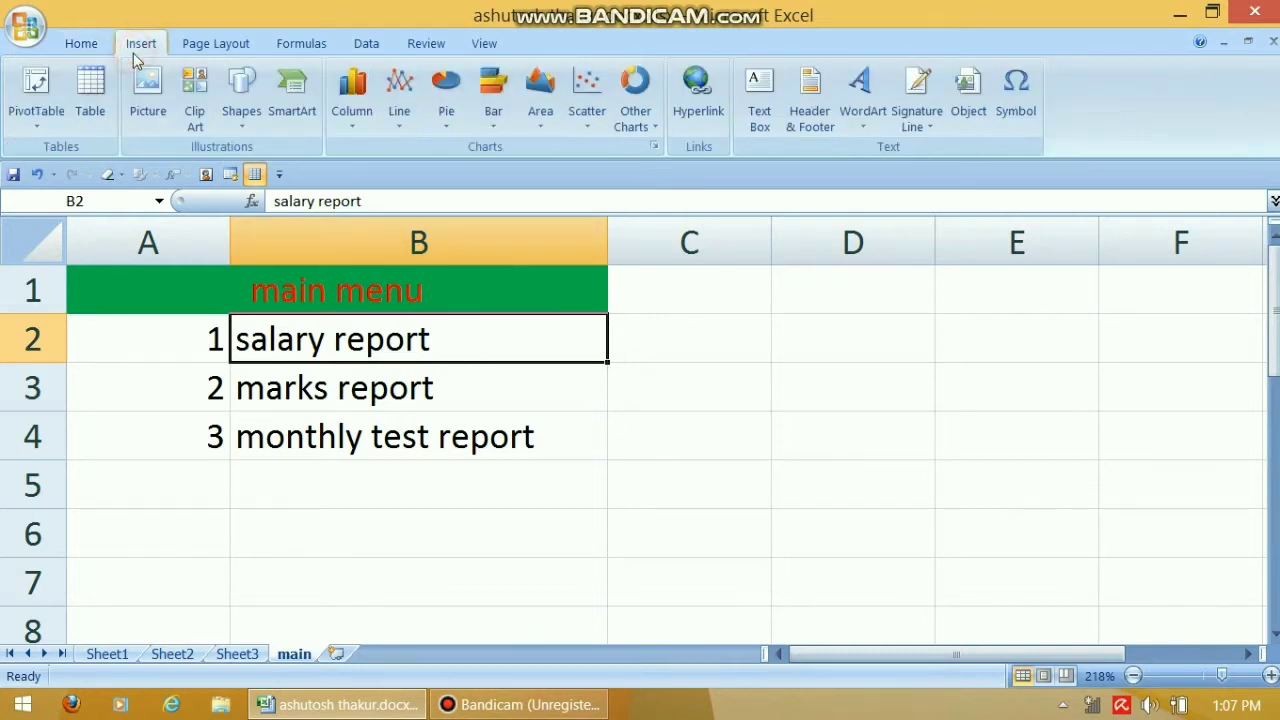
Hyperlink 'salary report' in B2 to the bookmark Sheet1!A1
{"action": "left_click", "coordinate": [699, 112]}
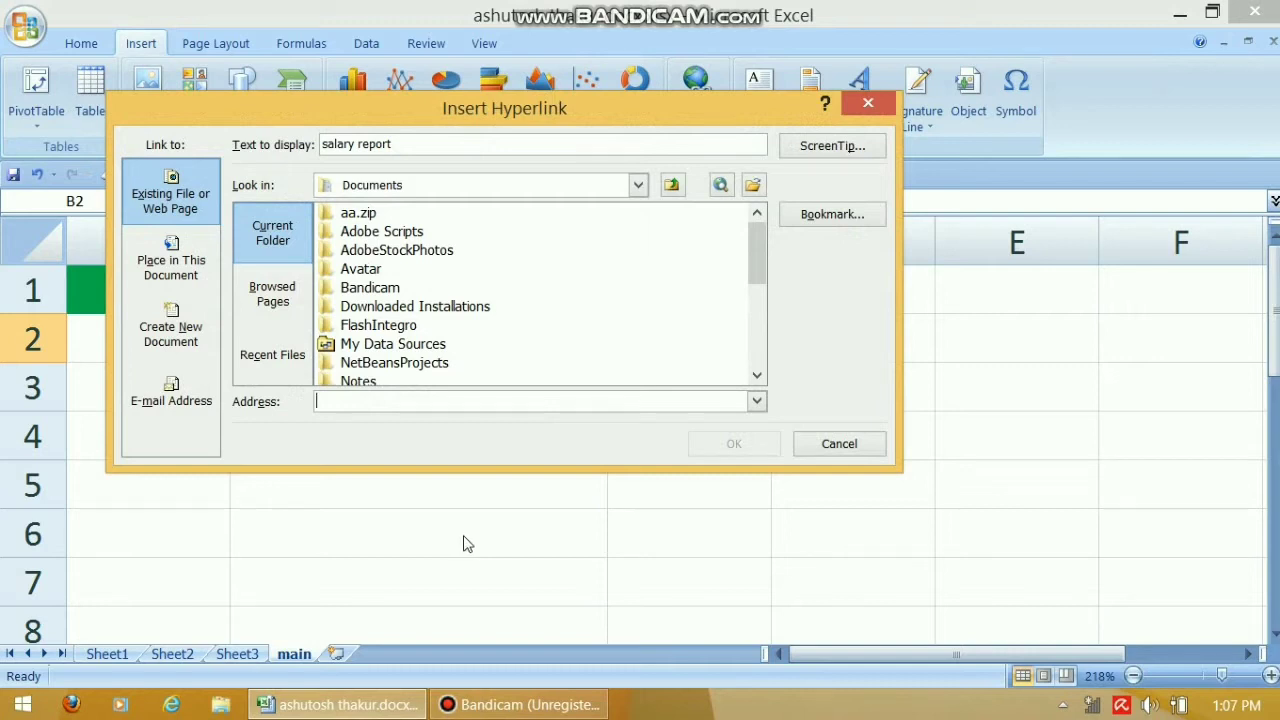
{"action": "left_click", "coordinate": [843, 218]}
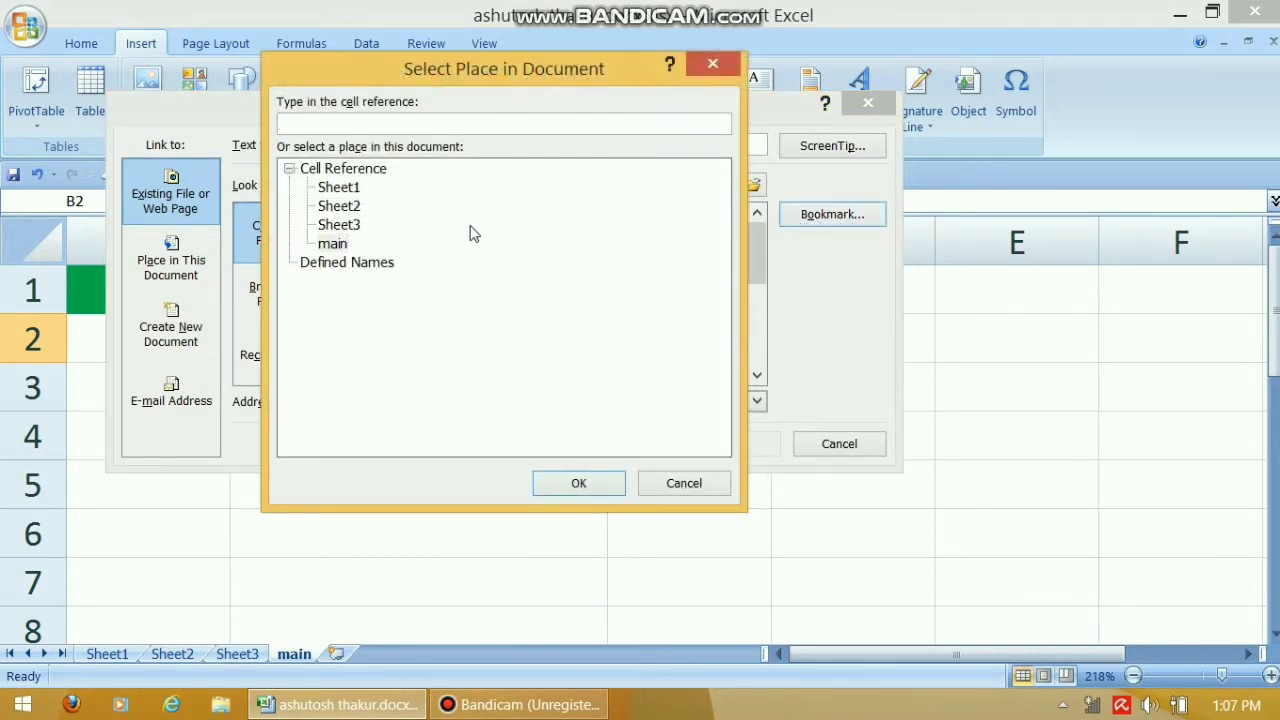
{"action": "left_click", "coordinate": [330, 188]}
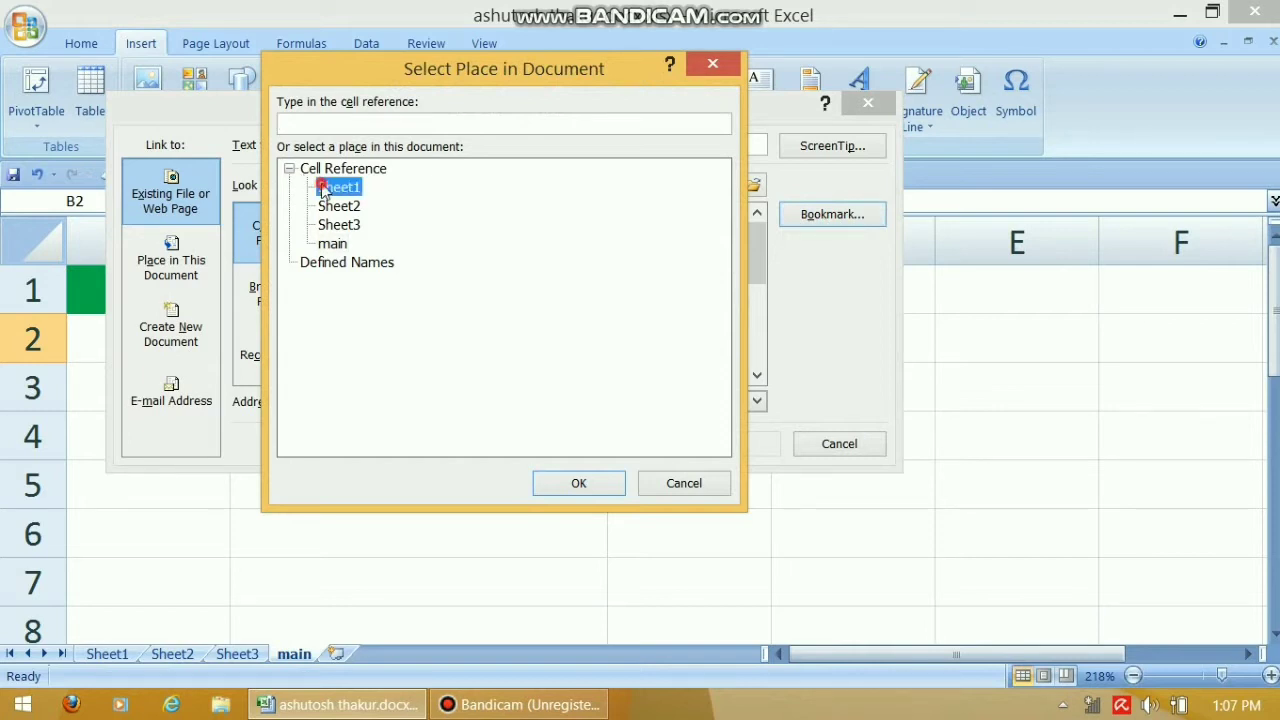
{"action": "left_click", "coordinate": [614, 489]}
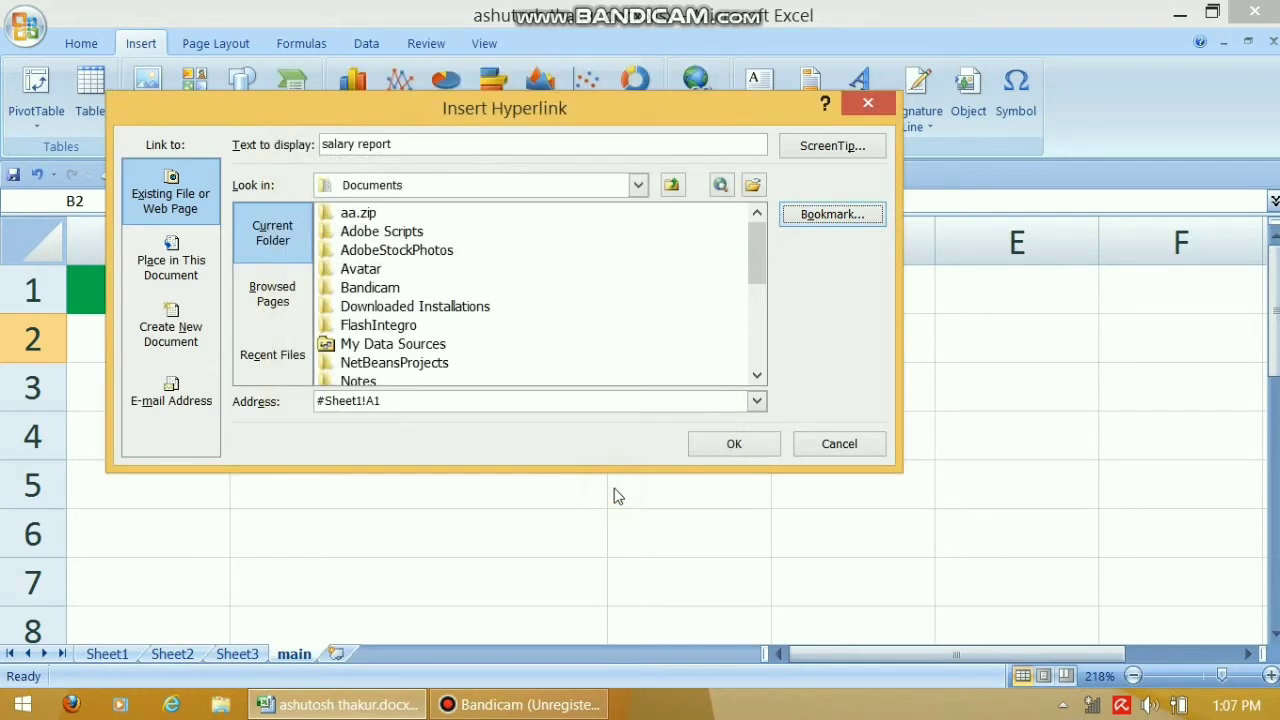
{"action": "left_click", "coordinate": [741, 447]}
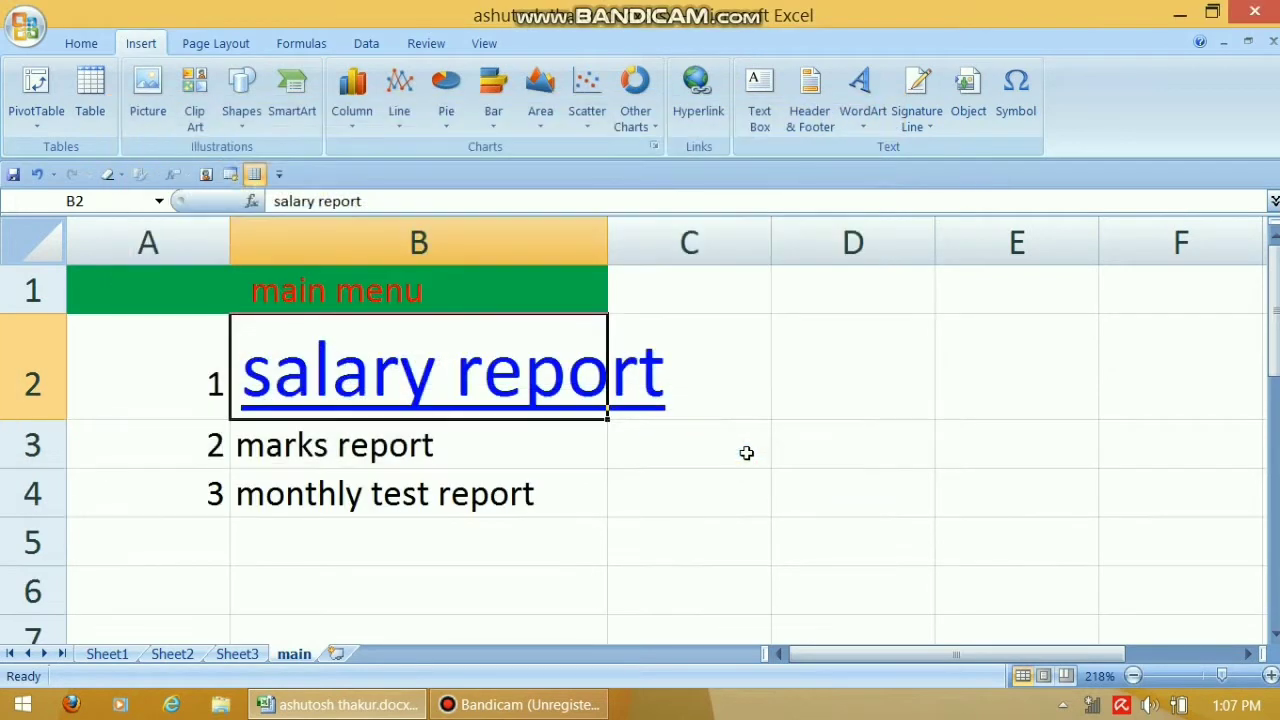
{"action": "left_click", "coordinate": [395, 450]}
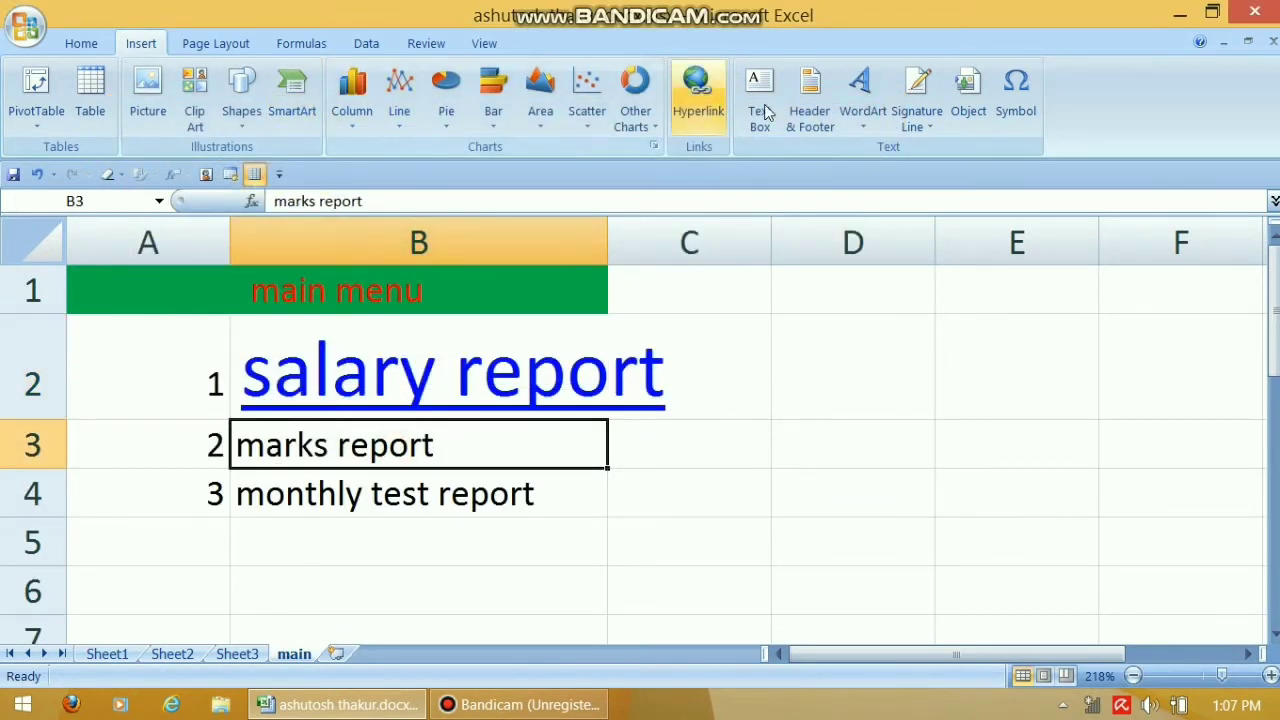
Hyperlink 'marks report' in B3 to the bookmark Sheet2!A1
{"action": "left_click", "coordinate": [717, 133]}
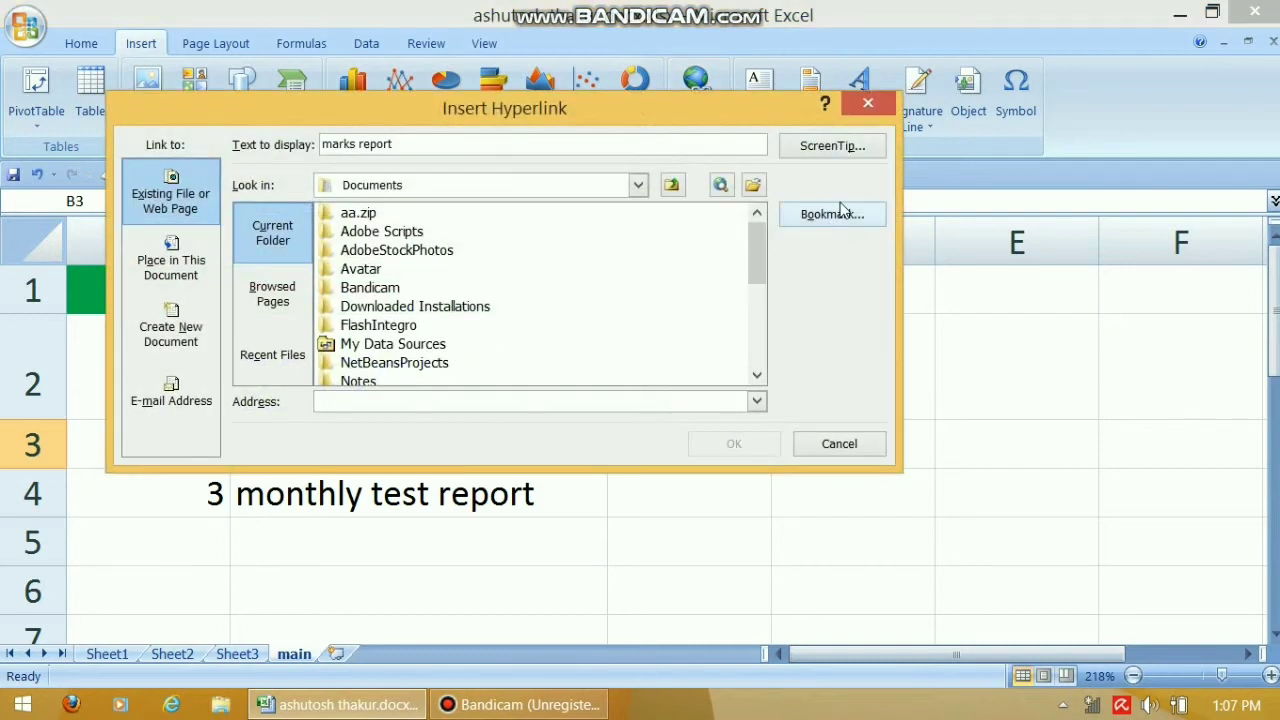
{"action": "left_click", "coordinate": [832, 218]}
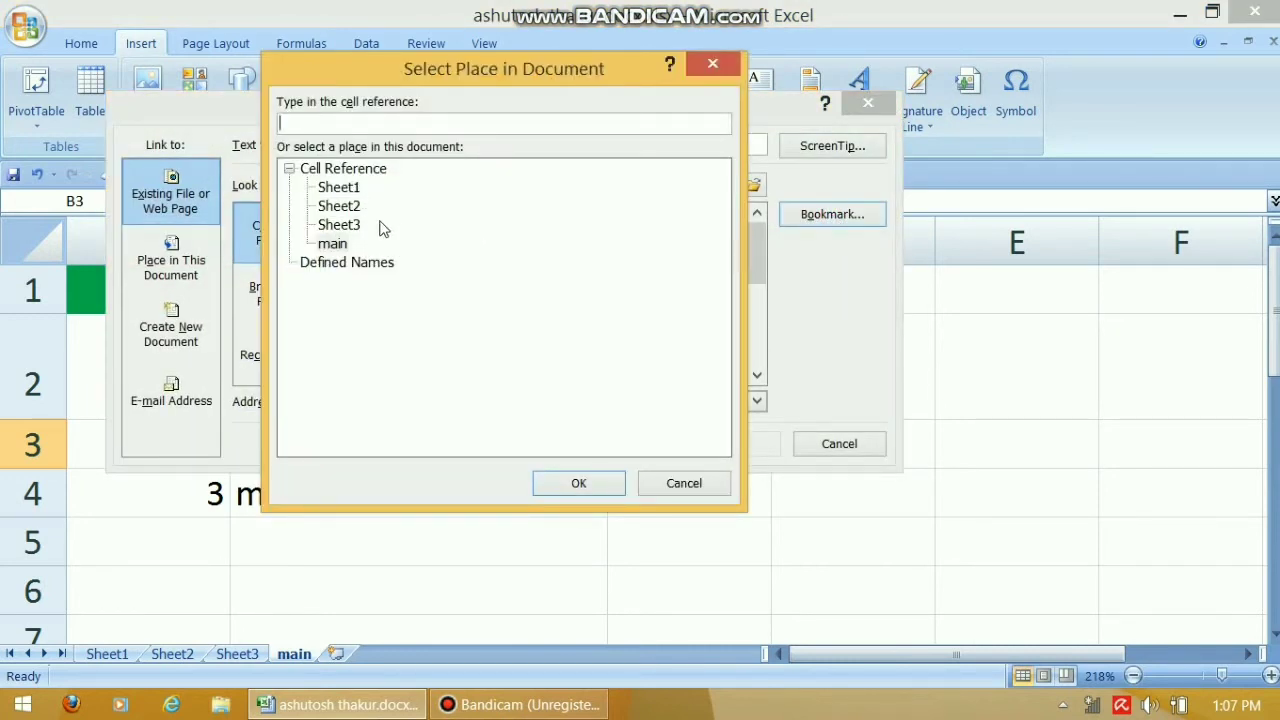
{"action": "left_click", "coordinate": [338, 206]}
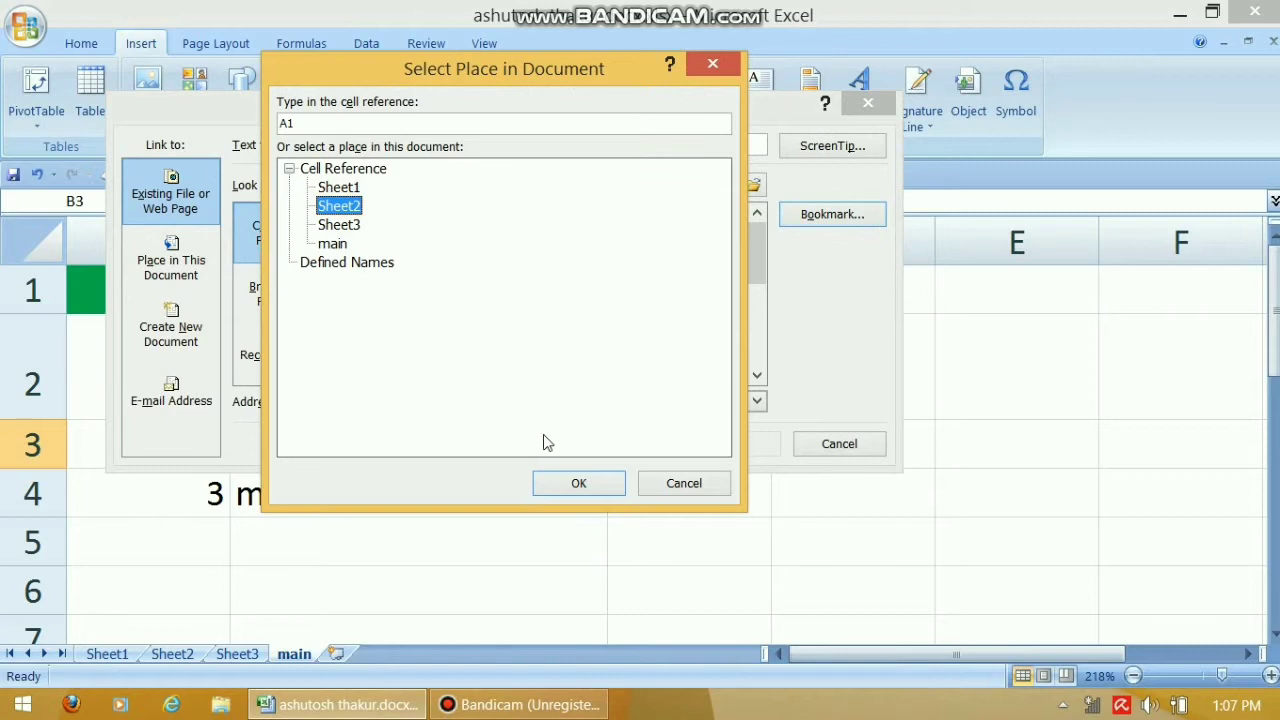
{"action": "left_click", "coordinate": [590, 497]}
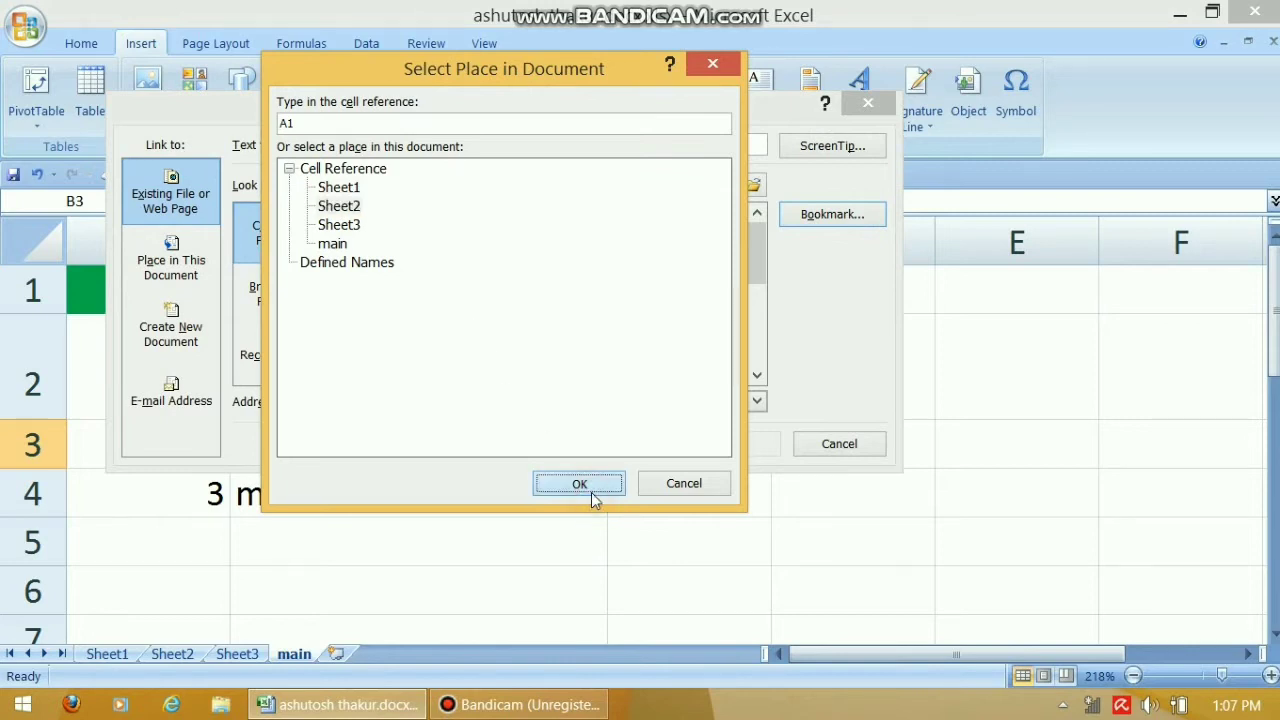
{"action": "left_click", "coordinate": [732, 447]}
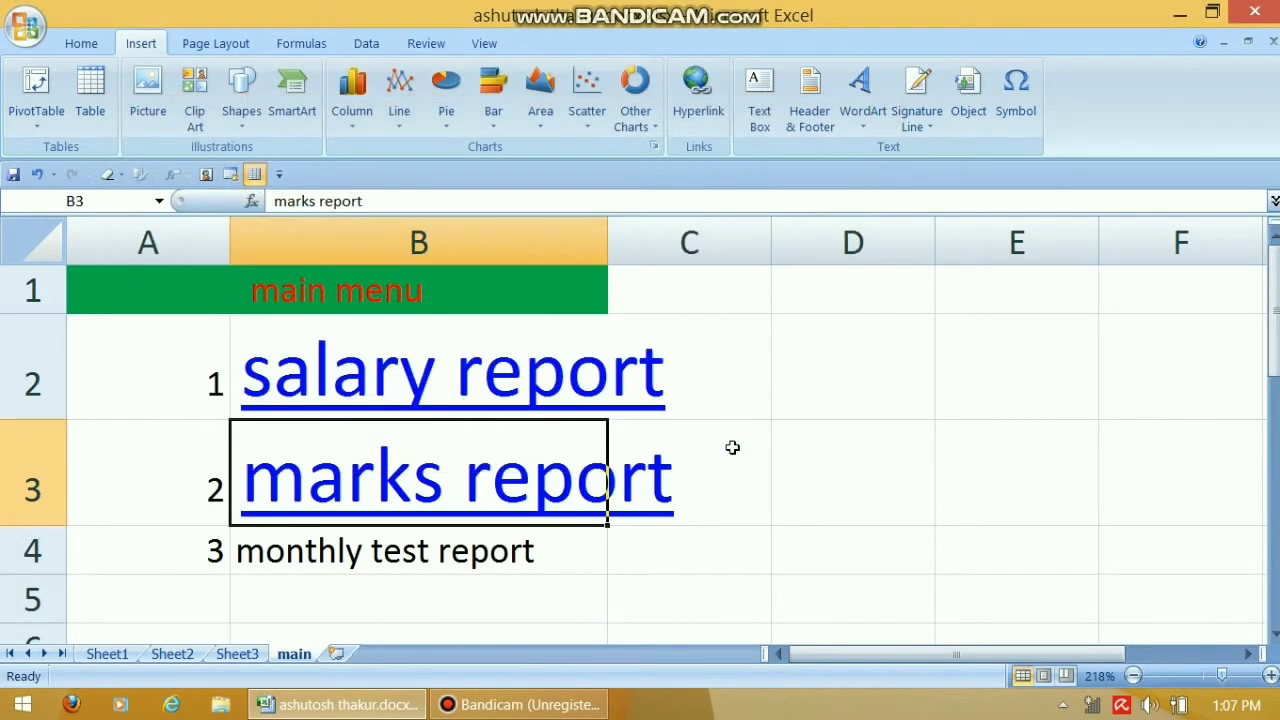
Hyperlink 'monthly test report' in B4 to the bookmark Sheet3!A1
{"action": "left_click", "coordinate": [360, 558]}
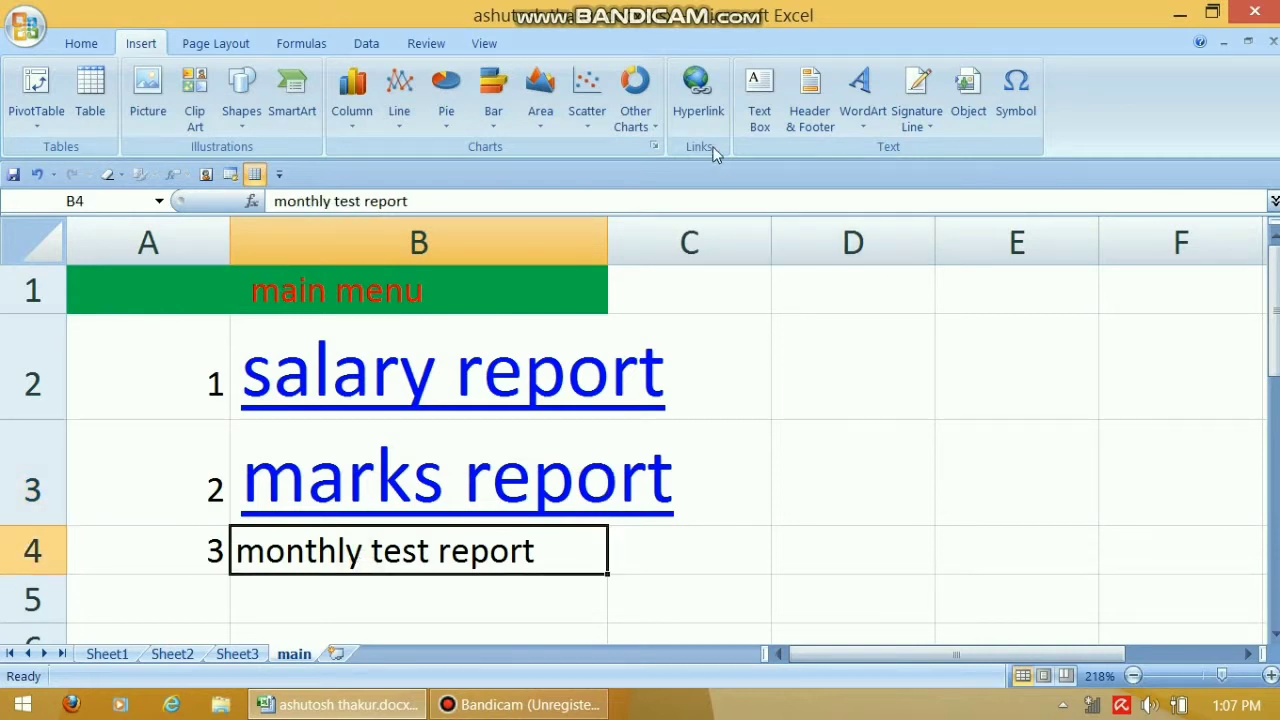
{"action": "left_click", "coordinate": [699, 100]}
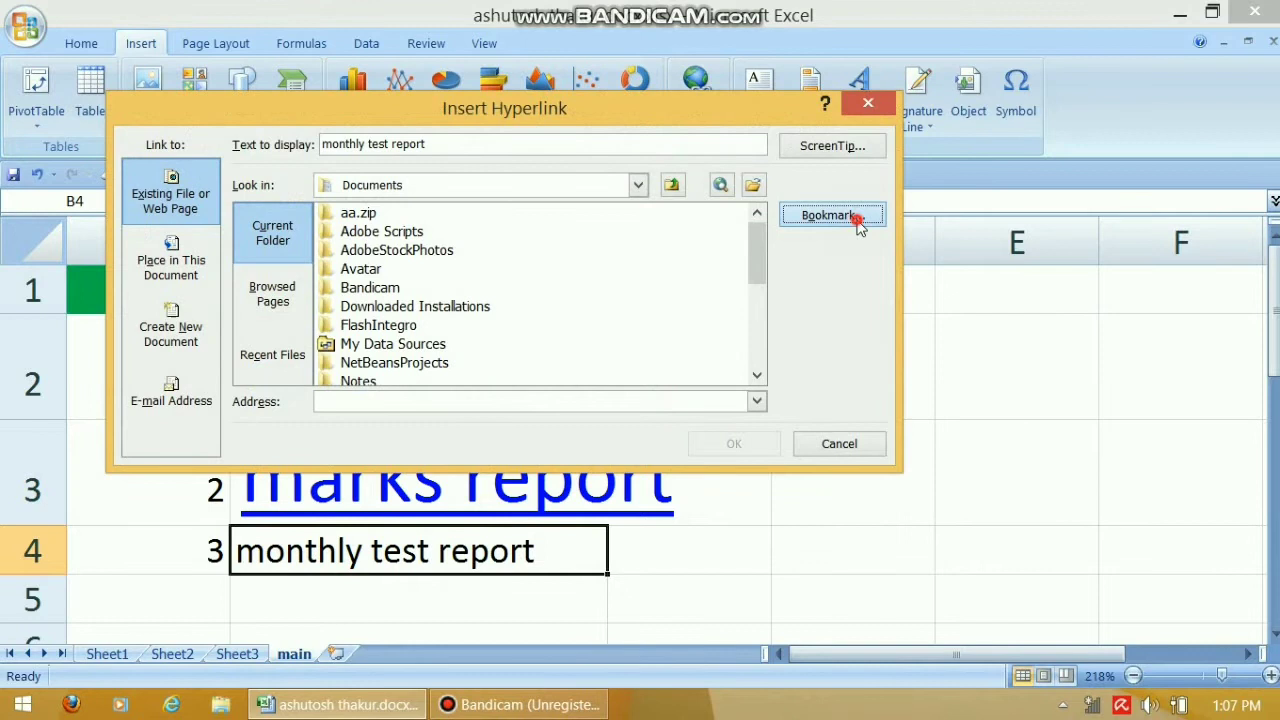
{"action": "left_click", "coordinate": [830, 215]}
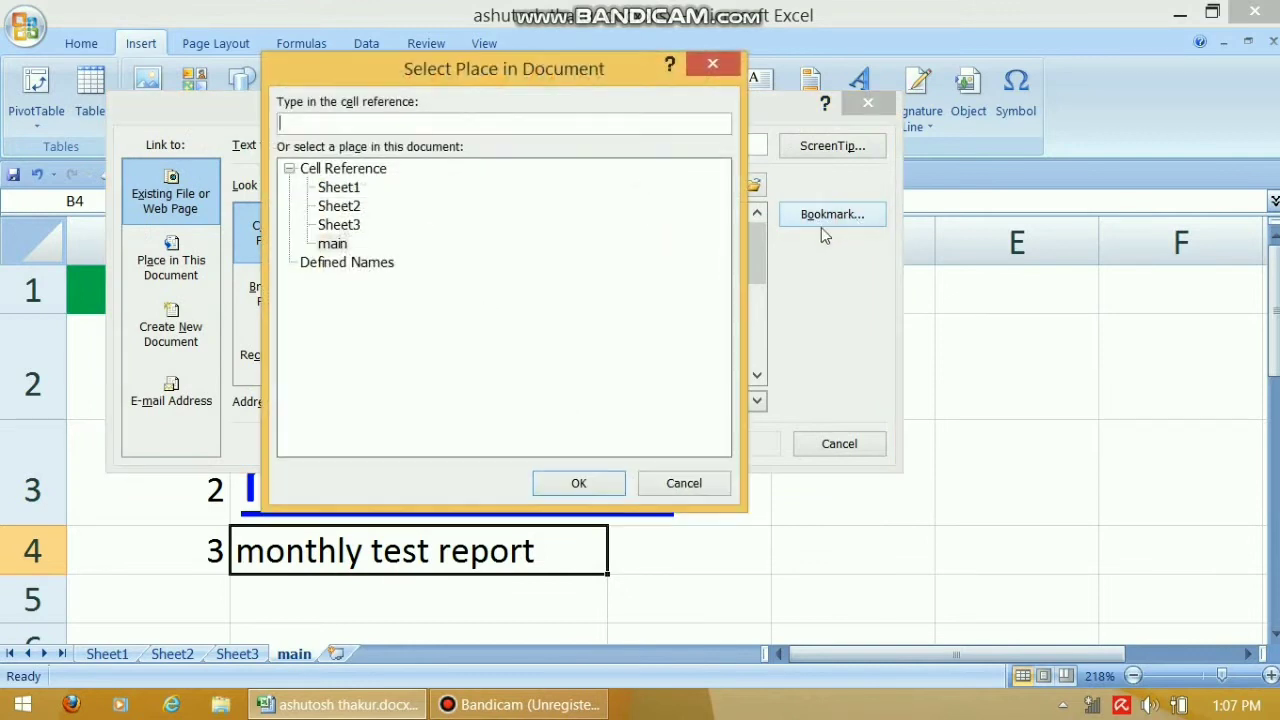
{"action": "left_click", "coordinate": [356, 228]}
{"action": "left_click", "coordinate": [605, 486]}
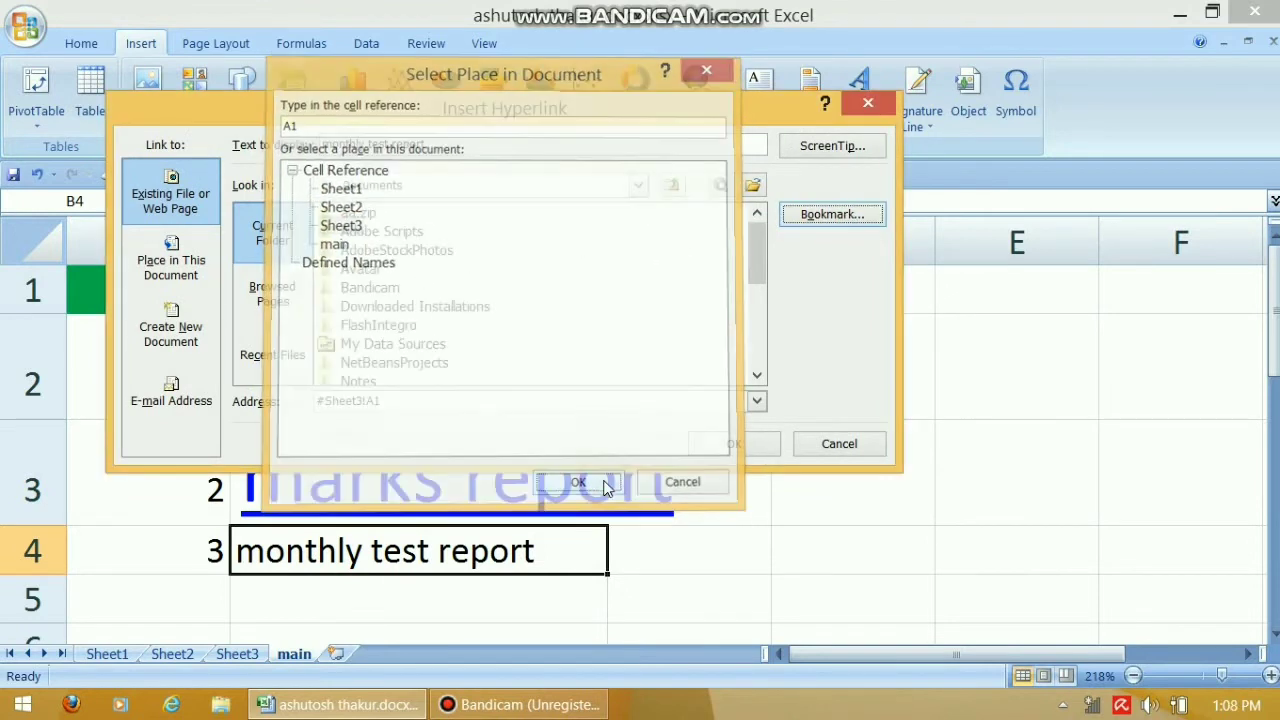
{"action": "left_click", "coordinate": [736, 444]}
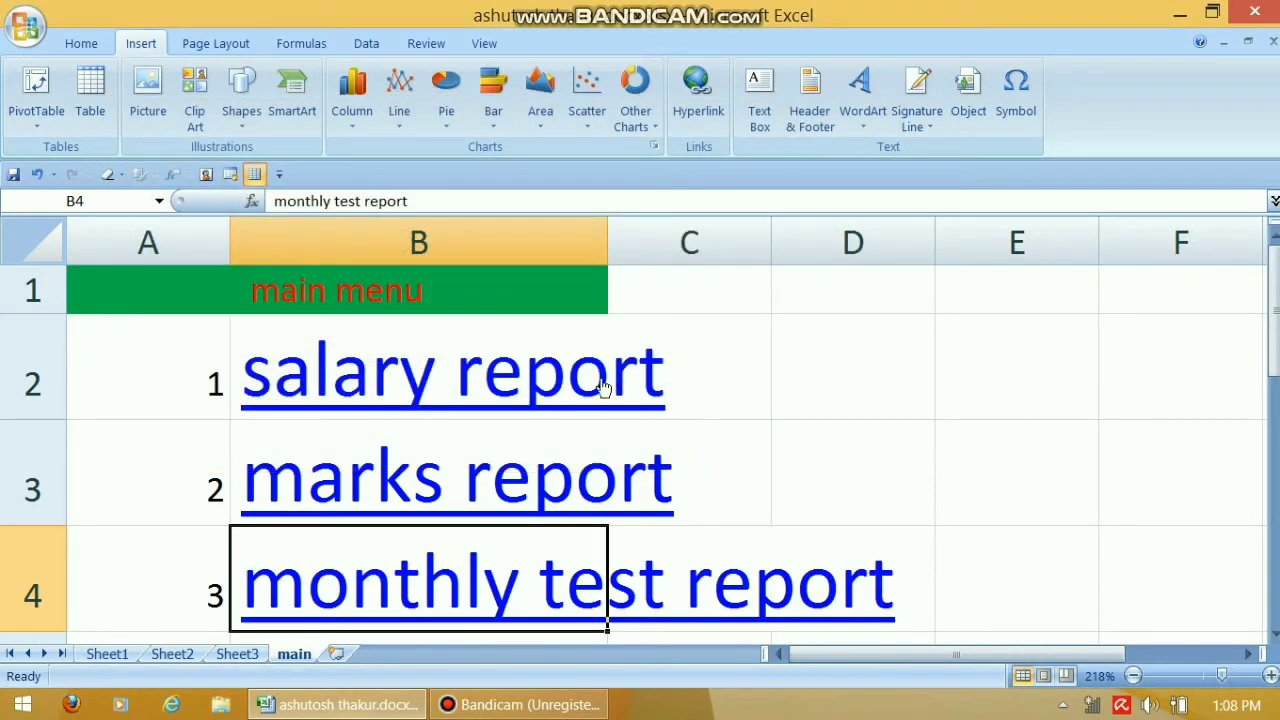
Shrink the B2:E4 report links to font size 10 and follow the salary report link
{"action": "left_click_drag", "start_coordinate": [1042, 605], "coordinate": [368, 405]}
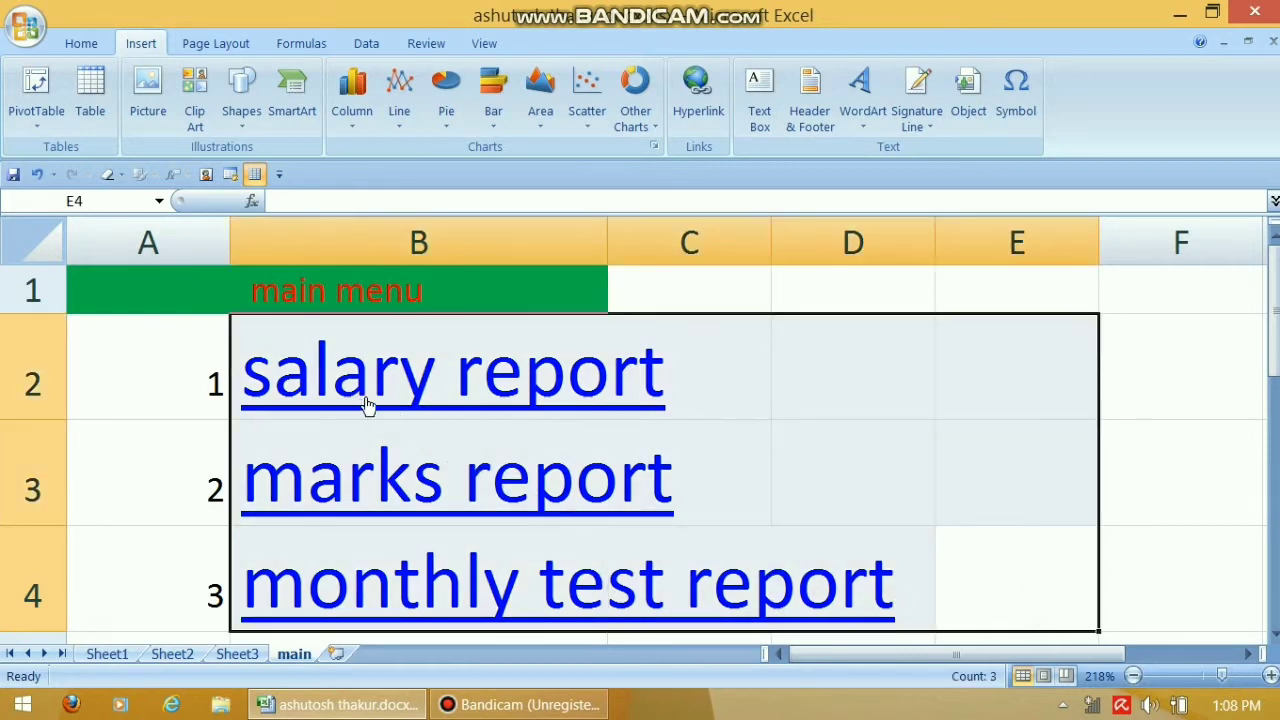
{"action": "left_click", "coordinate": [82, 44]}
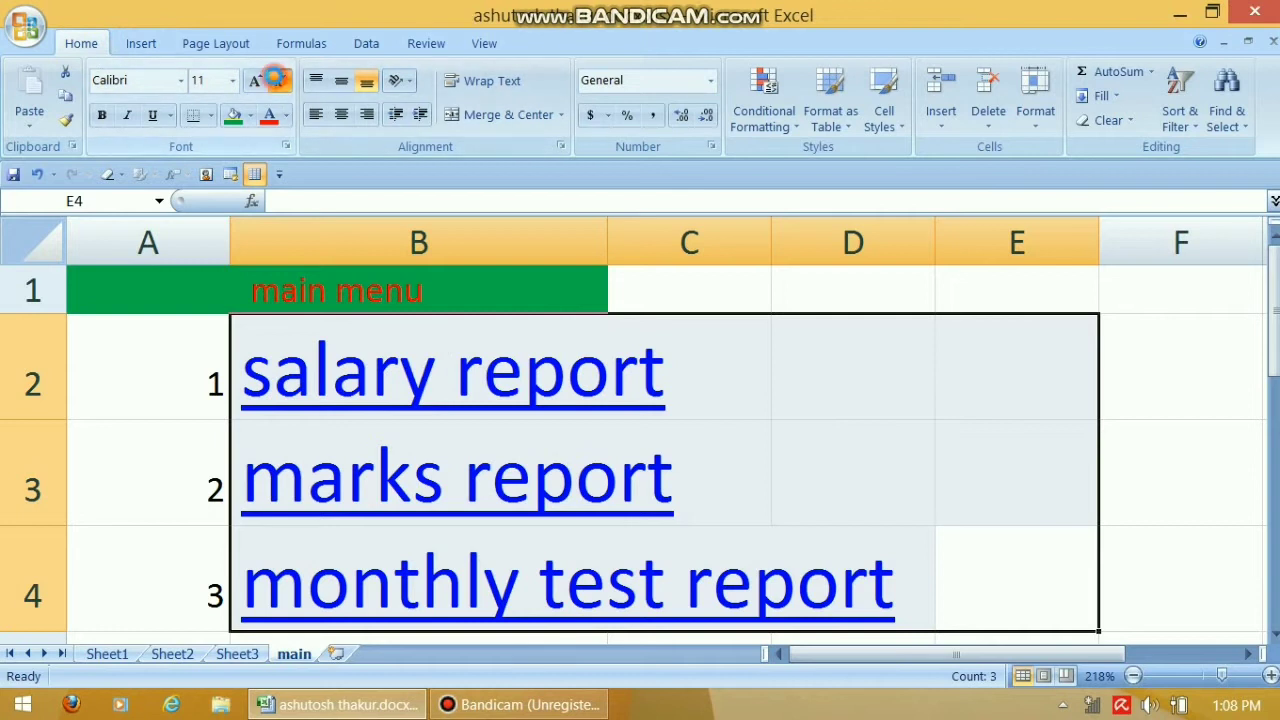
{"action": "left_click", "coordinate": [280, 80]}
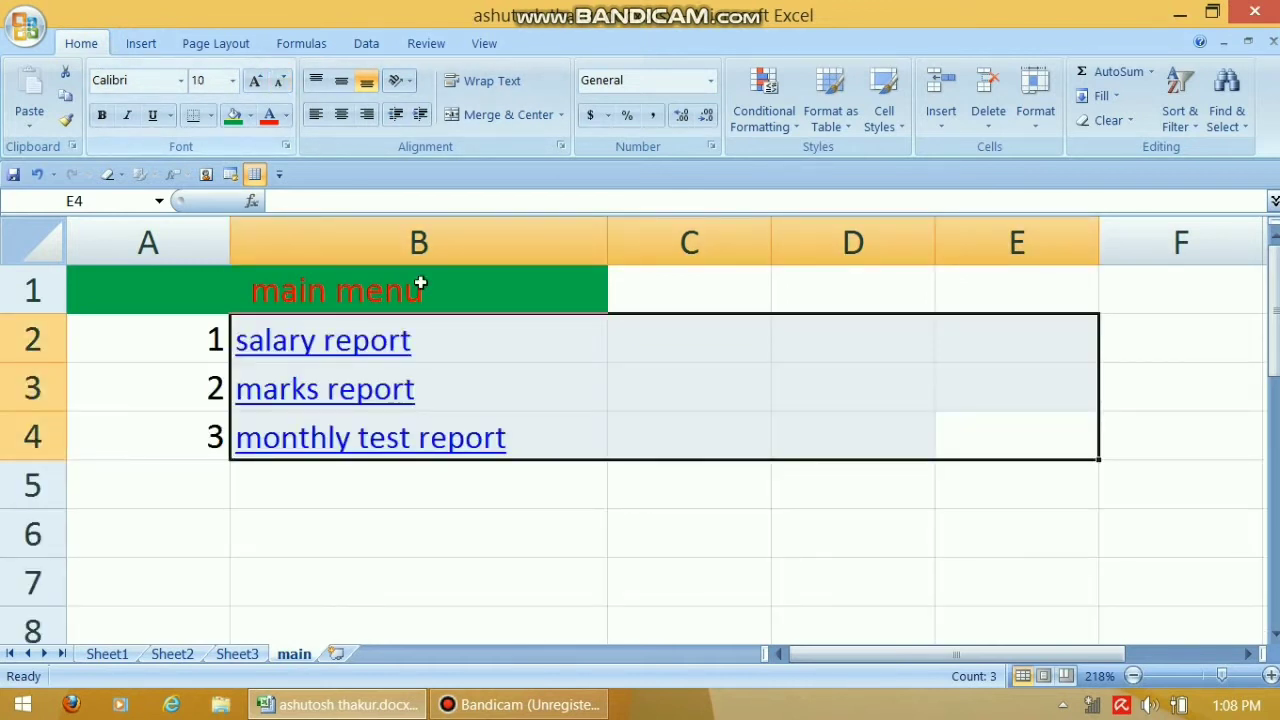
{"action": "left_click", "coordinate": [432, 495]}
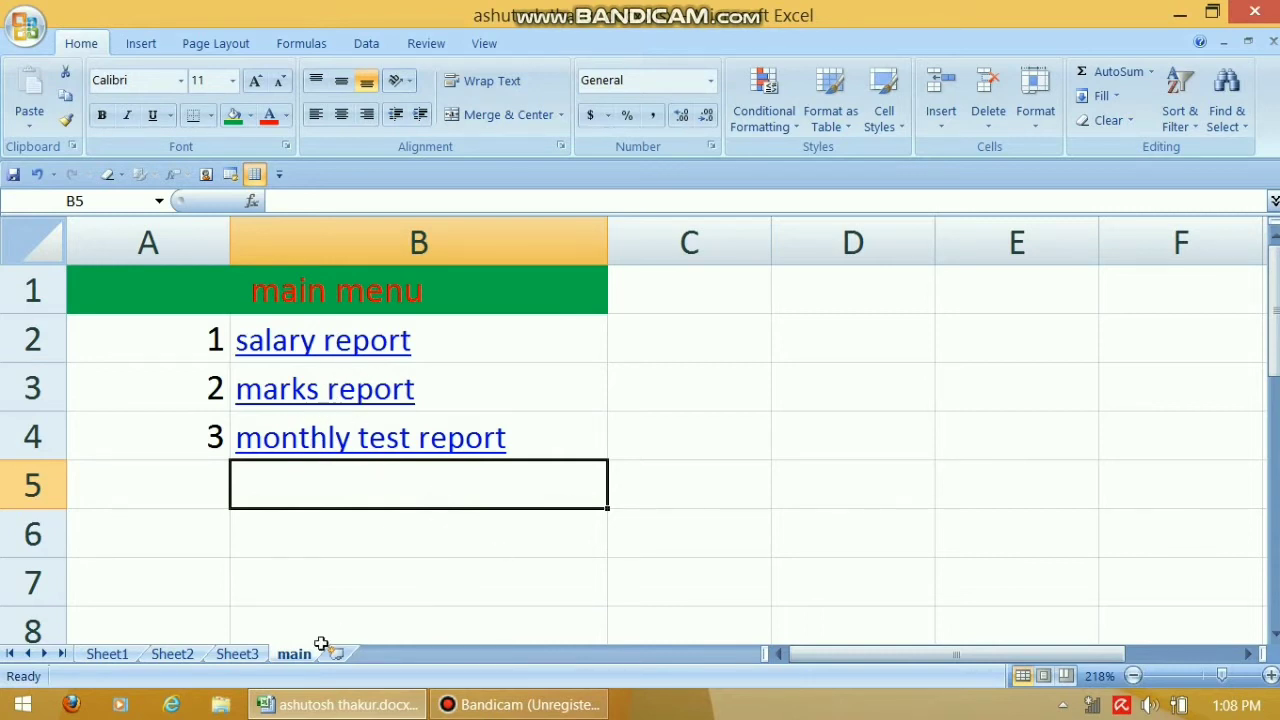
{"action": "left_click", "coordinate": [312, 345]}
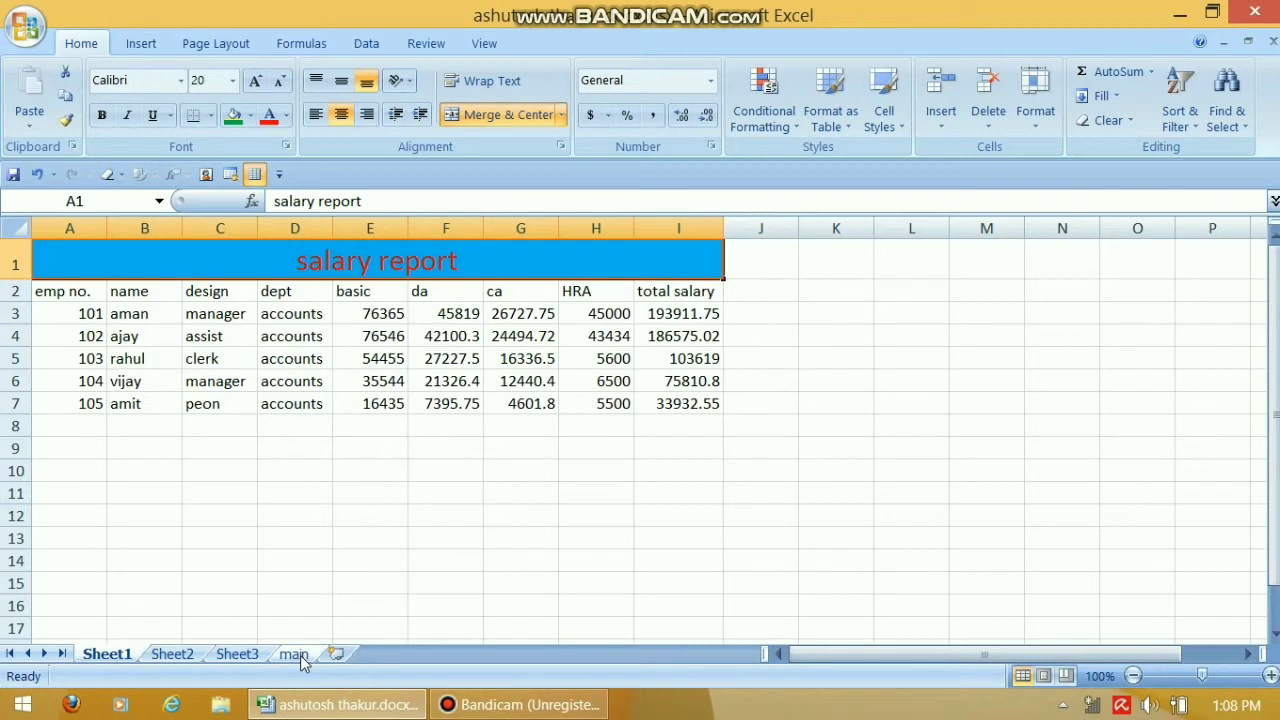
Type 'back to main' in E10 of Sheet1 and enlarge it to font size 20
{"action": "left_click", "coordinate": [341, 474]}
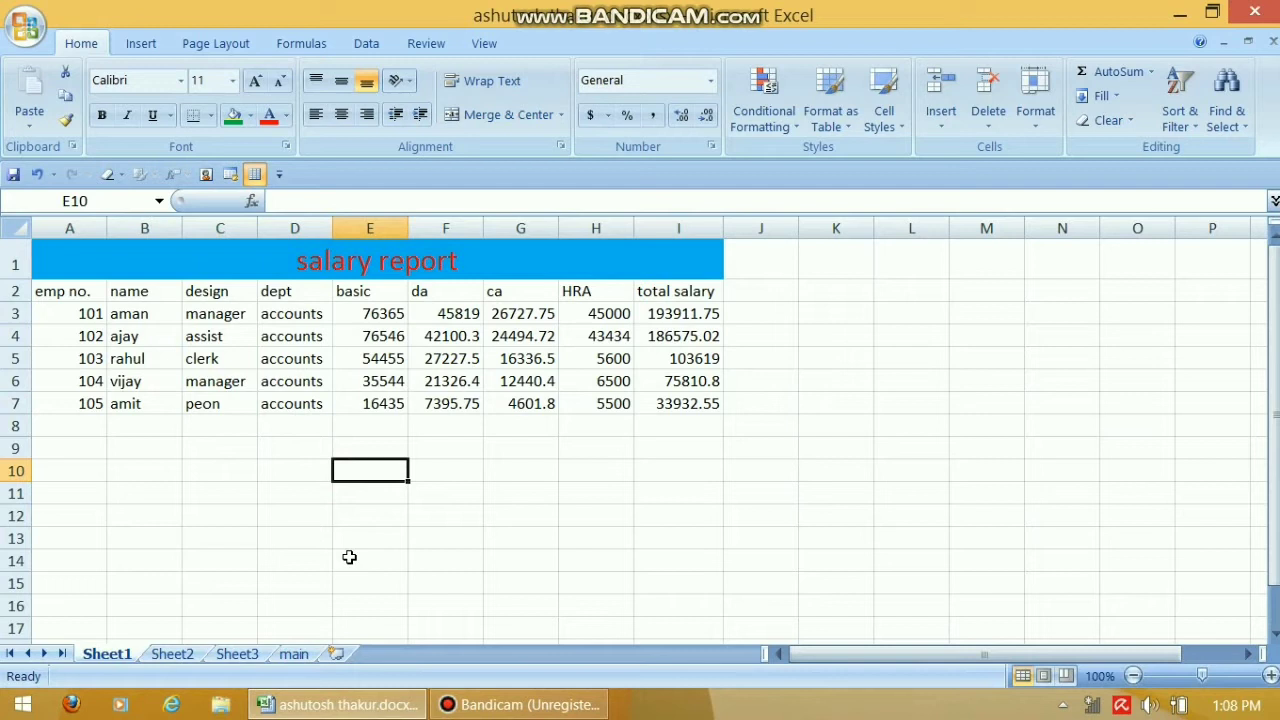
{"action": "type", "text": "back"}
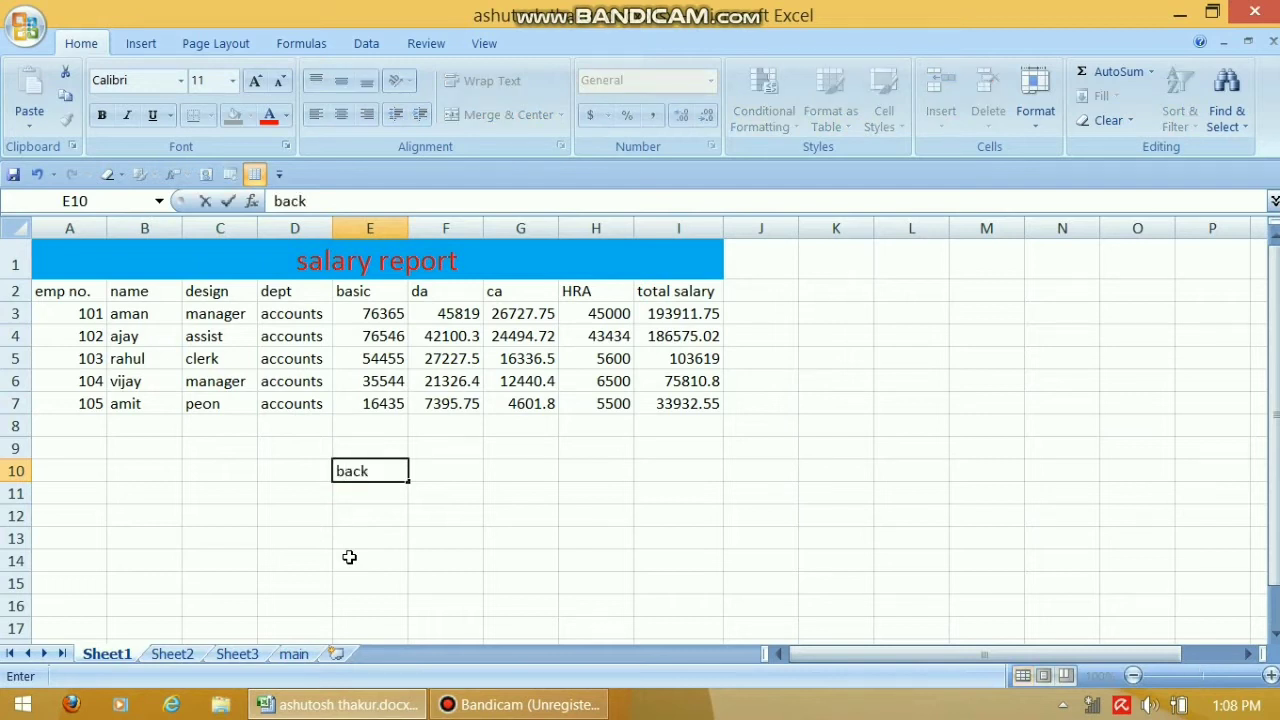
{"action": "type", "text": " to main"}
{"action": "left_click", "coordinate": [390, 534]}
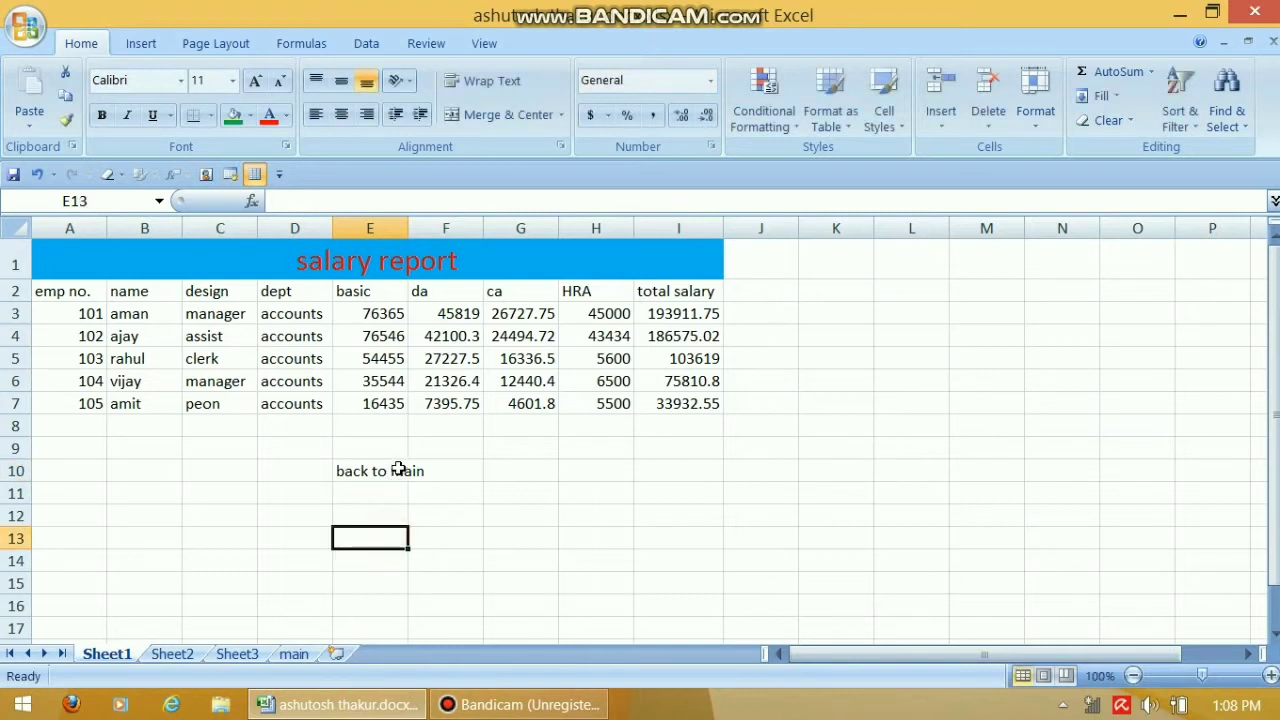
{"action": "left_click", "coordinate": [372, 474]}
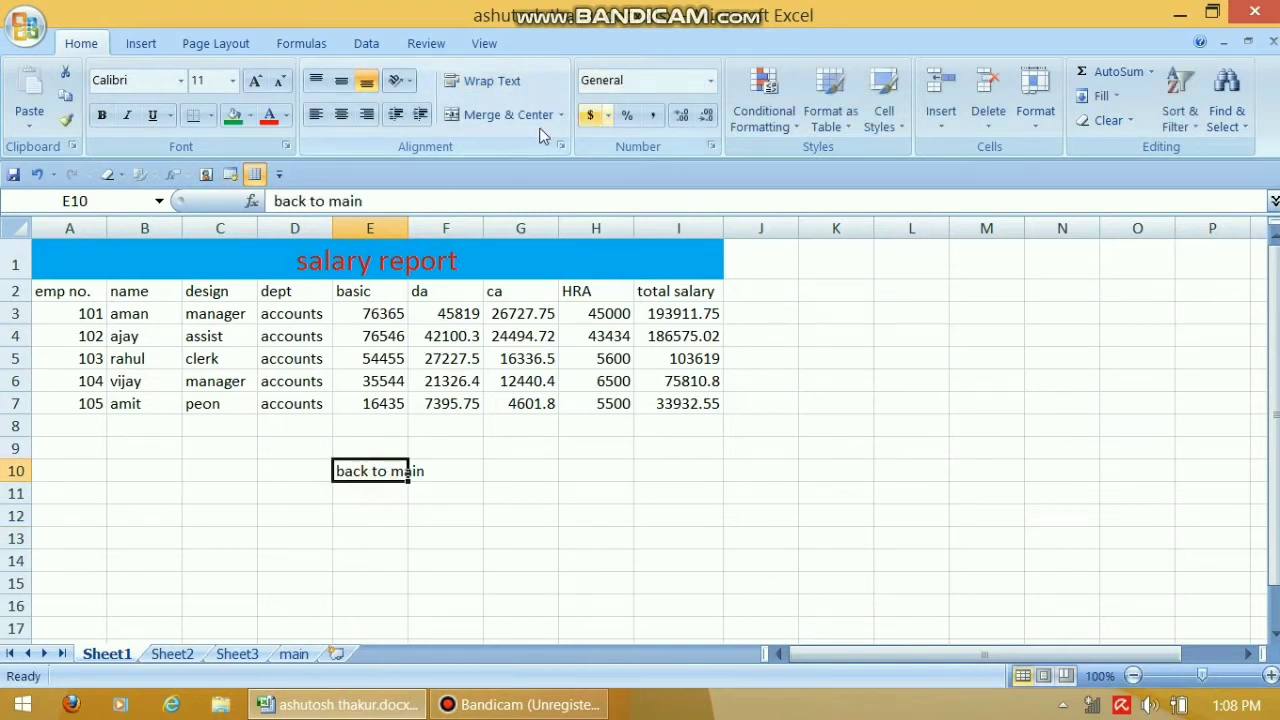
{"action": "left_click", "coordinate": [255, 82]}
{"action": "left_click", "coordinate": [255, 82]}
{"action": "left_click", "coordinate": [255, 82]}
{"action": "left_click", "coordinate": [255, 82]}
{"action": "left_click", "coordinate": [255, 82]}
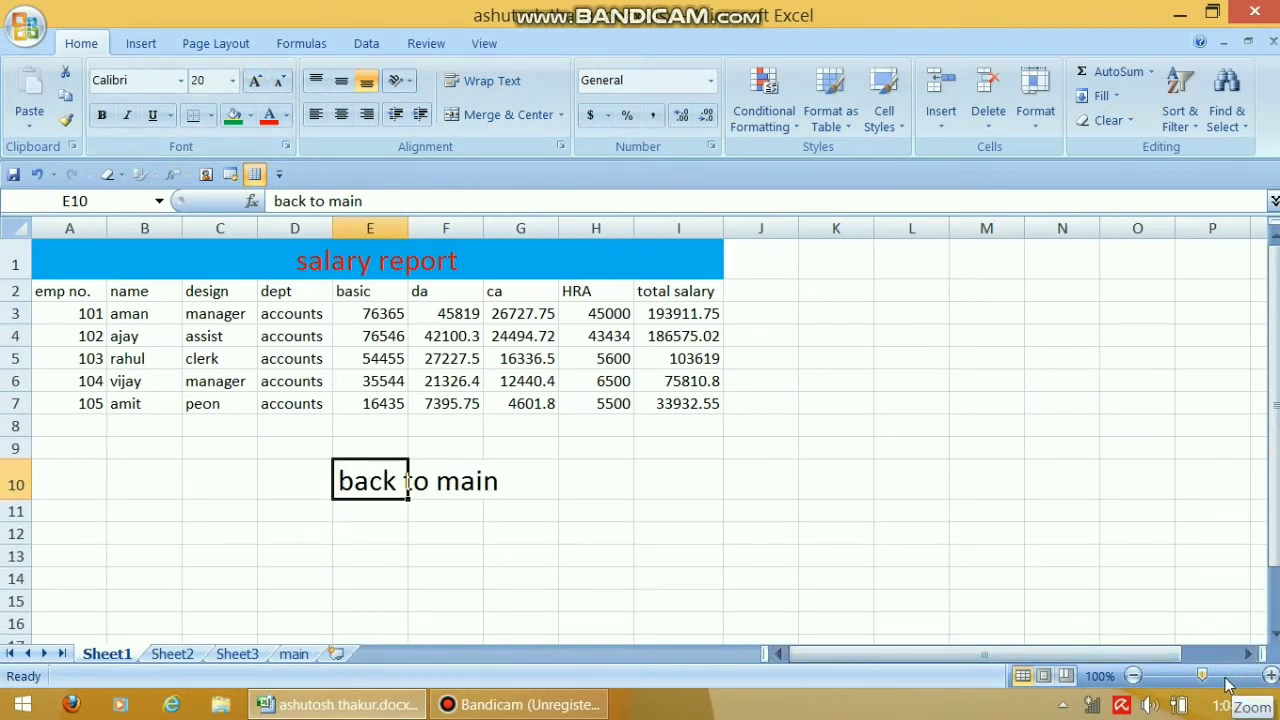
{"action": "left_click", "coordinate": [550, 512]}
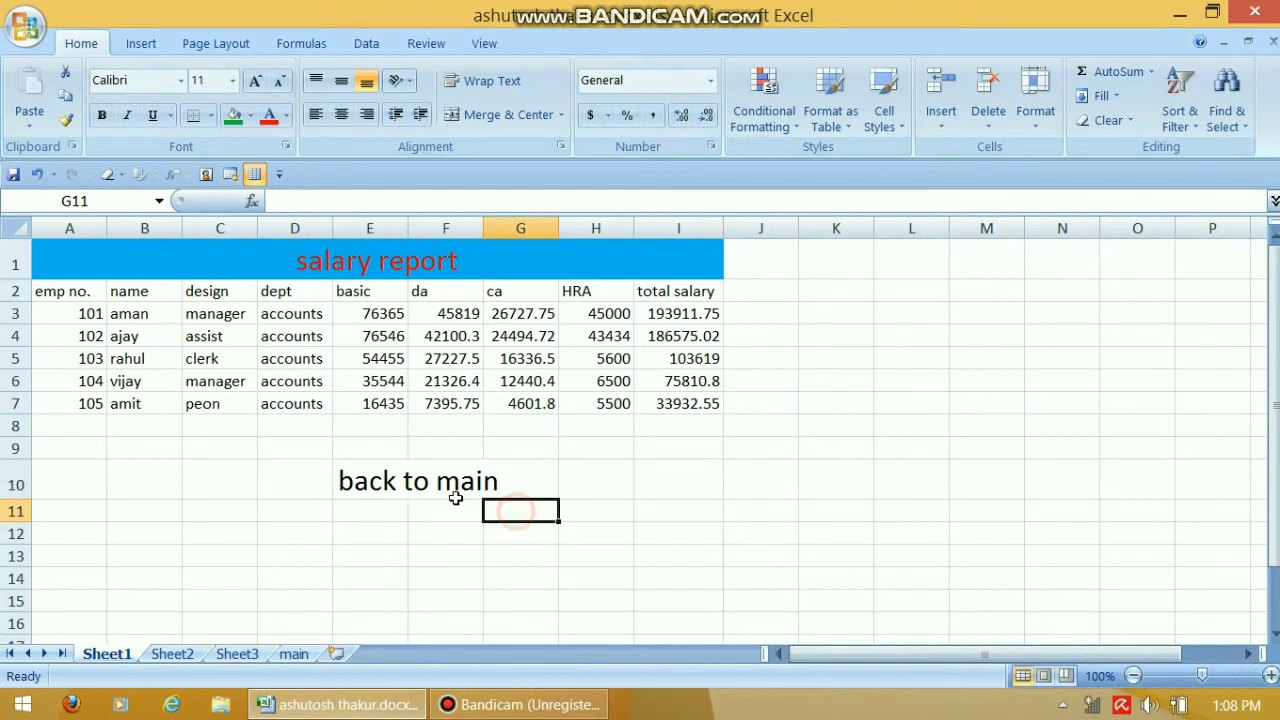
Hyperlink the 'back to main' cell E10 to the main sheet and follow it
{"action": "left_click", "coordinate": [380, 470]}
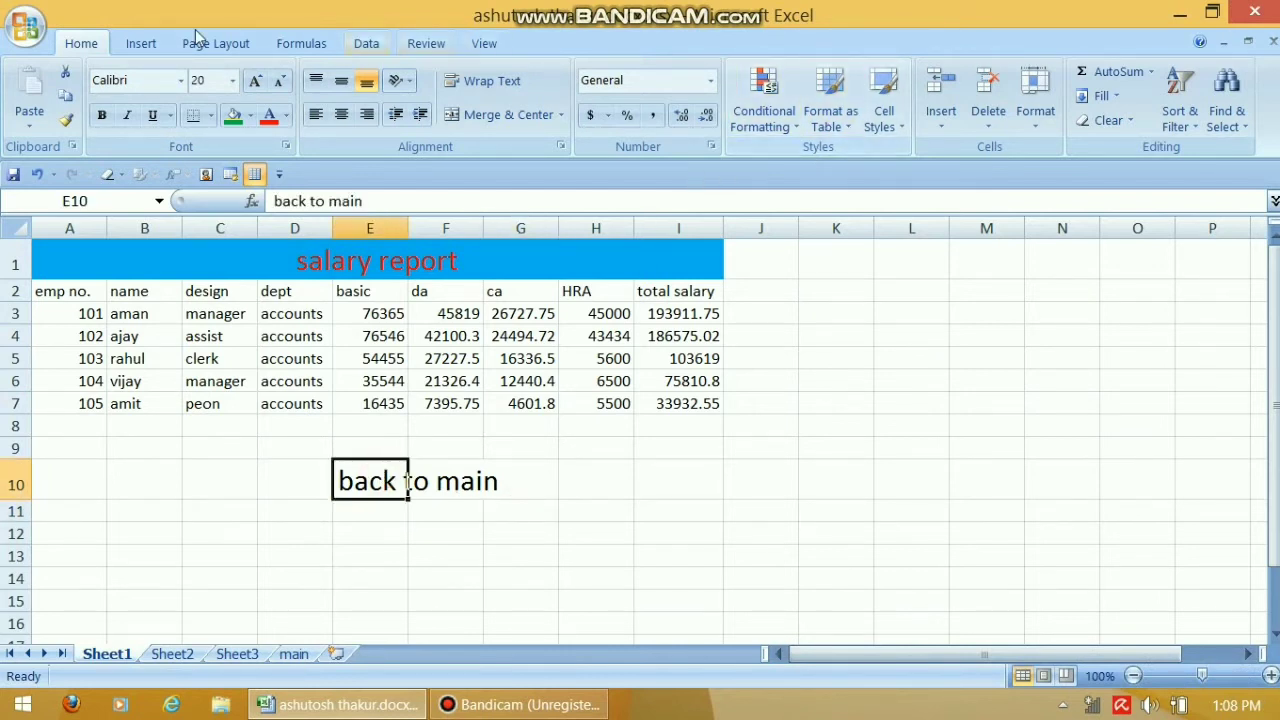
{"action": "left_click", "coordinate": [141, 43]}
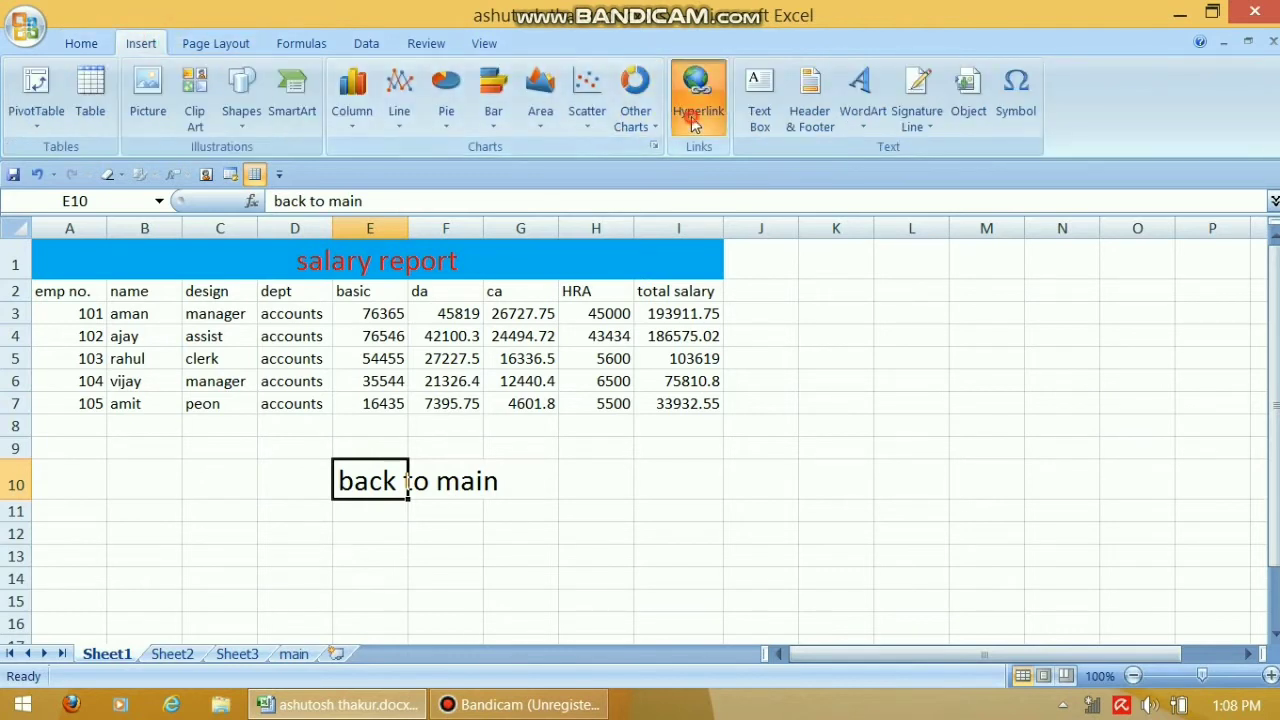
{"action": "left_click", "coordinate": [695, 115]}
{"action": "left_click", "coordinate": [845, 214]}
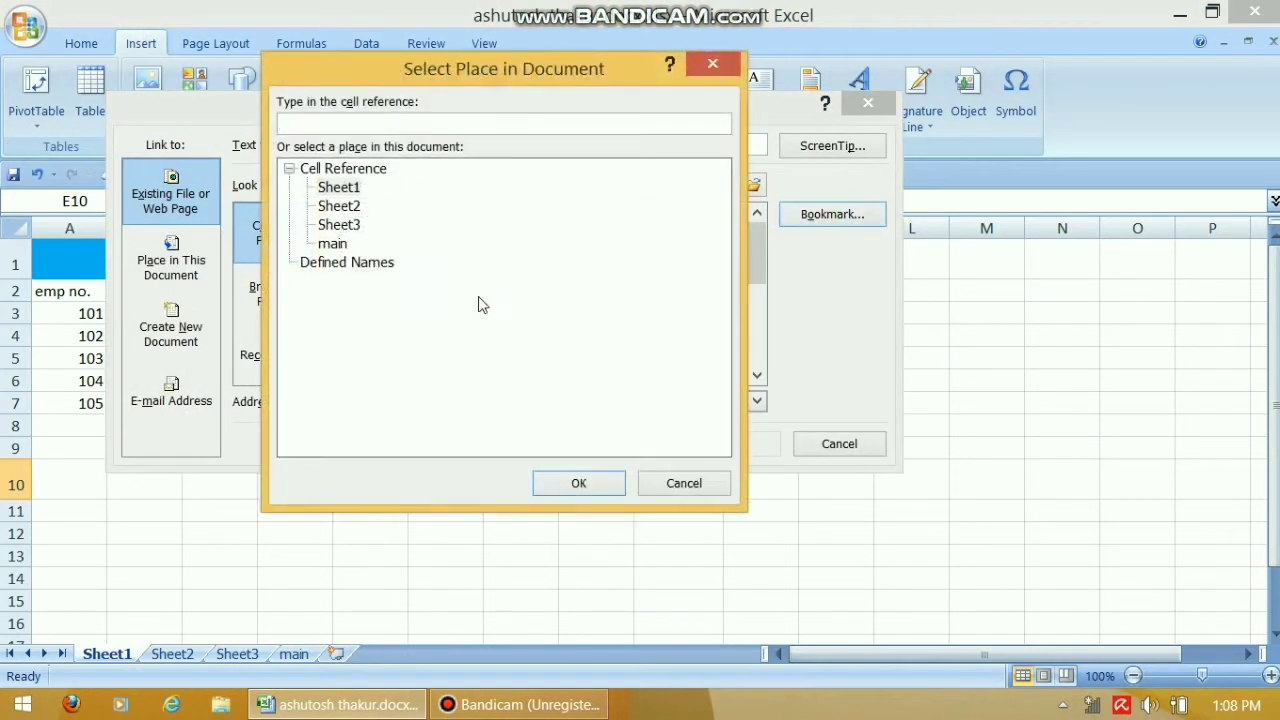
{"action": "left_click", "coordinate": [332, 244]}
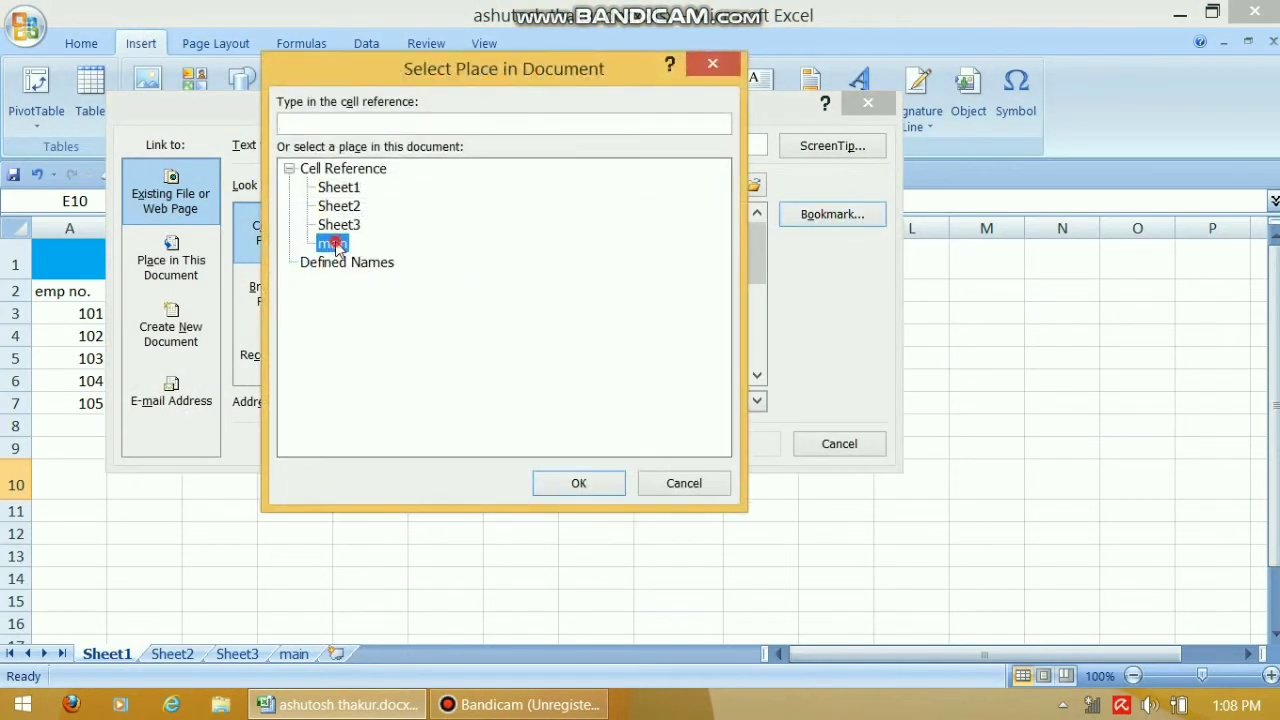
{"action": "left_click", "coordinate": [557, 482]}
{"action": "left_click", "coordinate": [748, 447]}
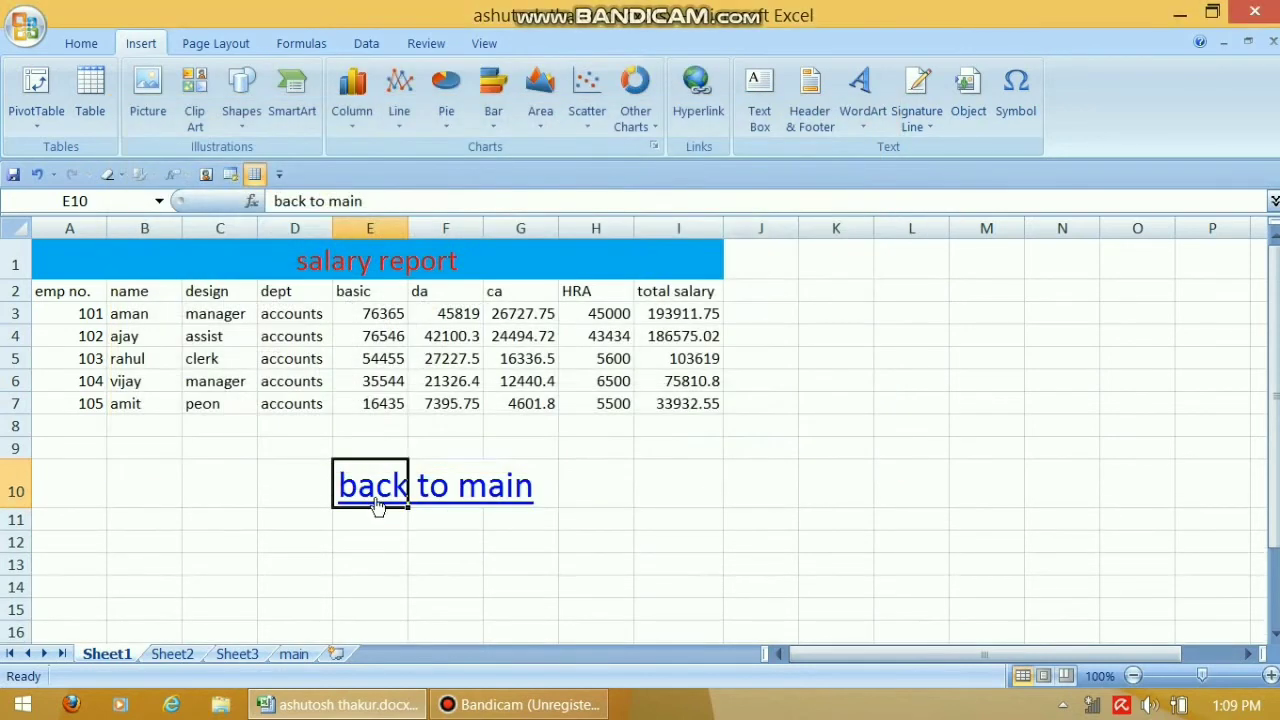
{"action": "left_click", "coordinate": [373, 494]}
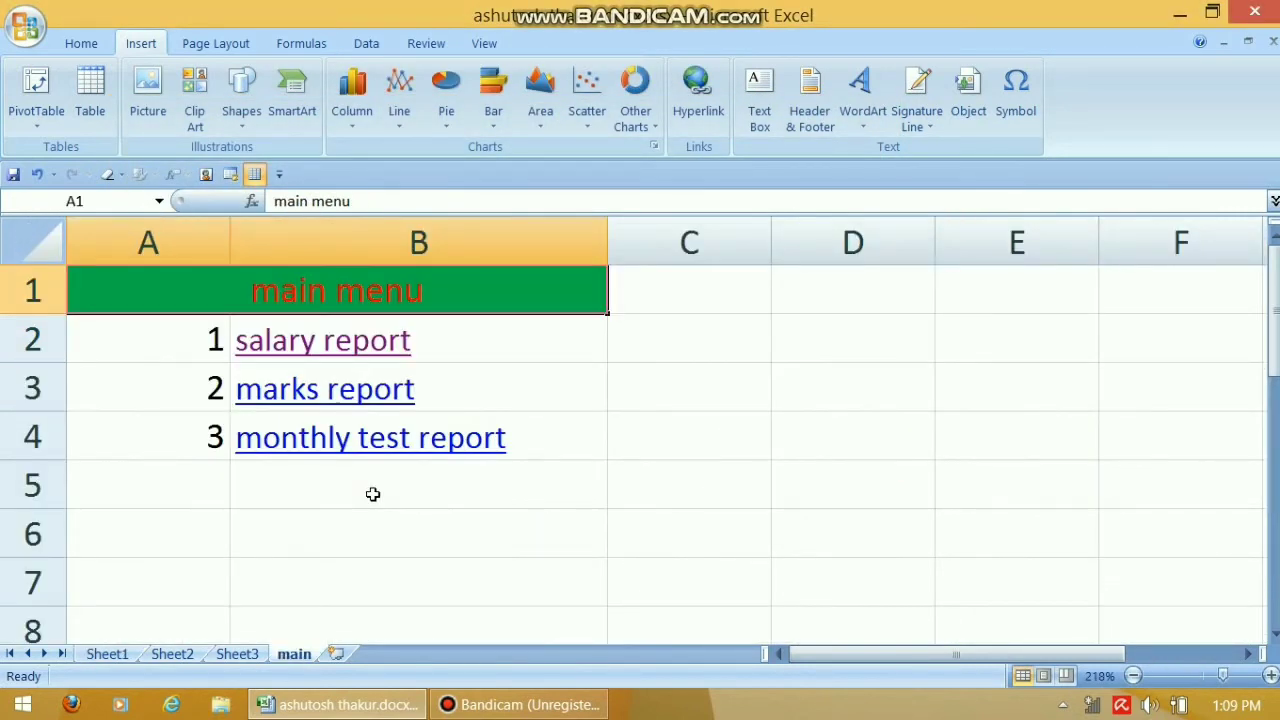
Open the marks report from the menu and type 'back to main' in C11
{"action": "left_click", "coordinate": [314, 397]}
{"action": "left_click", "coordinate": [314, 397]}
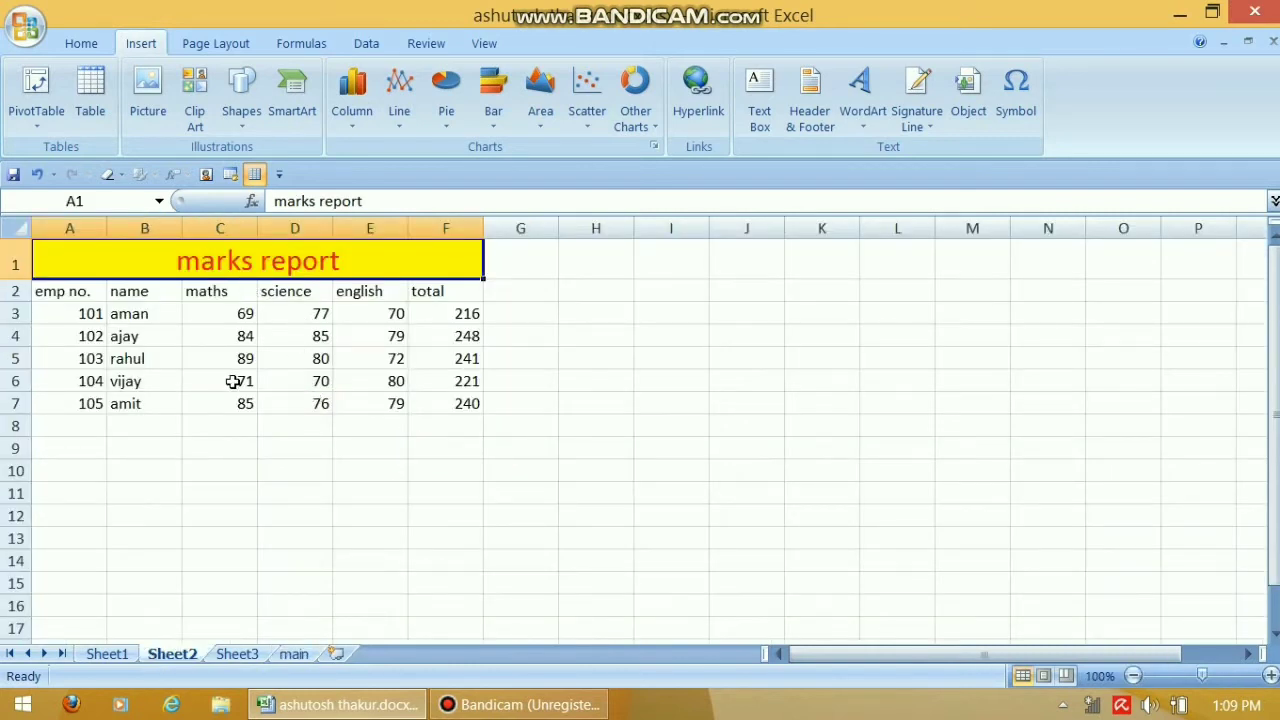
{"action": "left_click", "coordinate": [230, 503]}
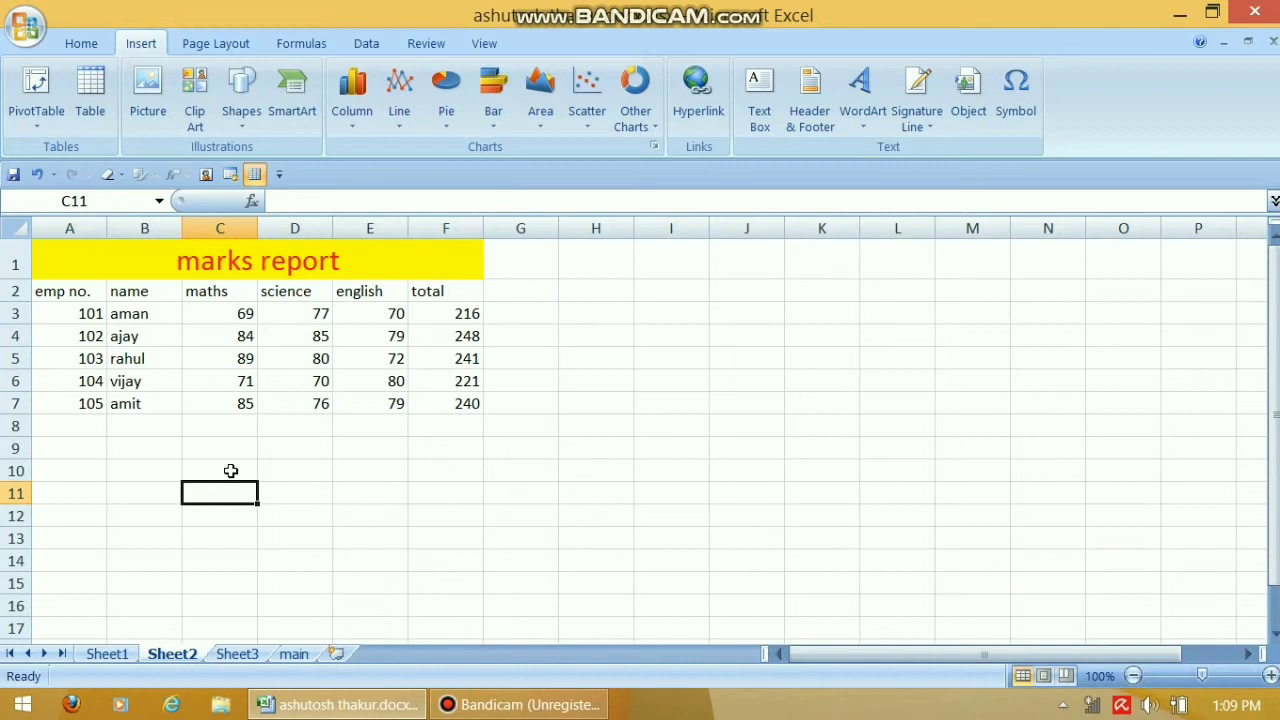
{"action": "type", "text": "back to main"}
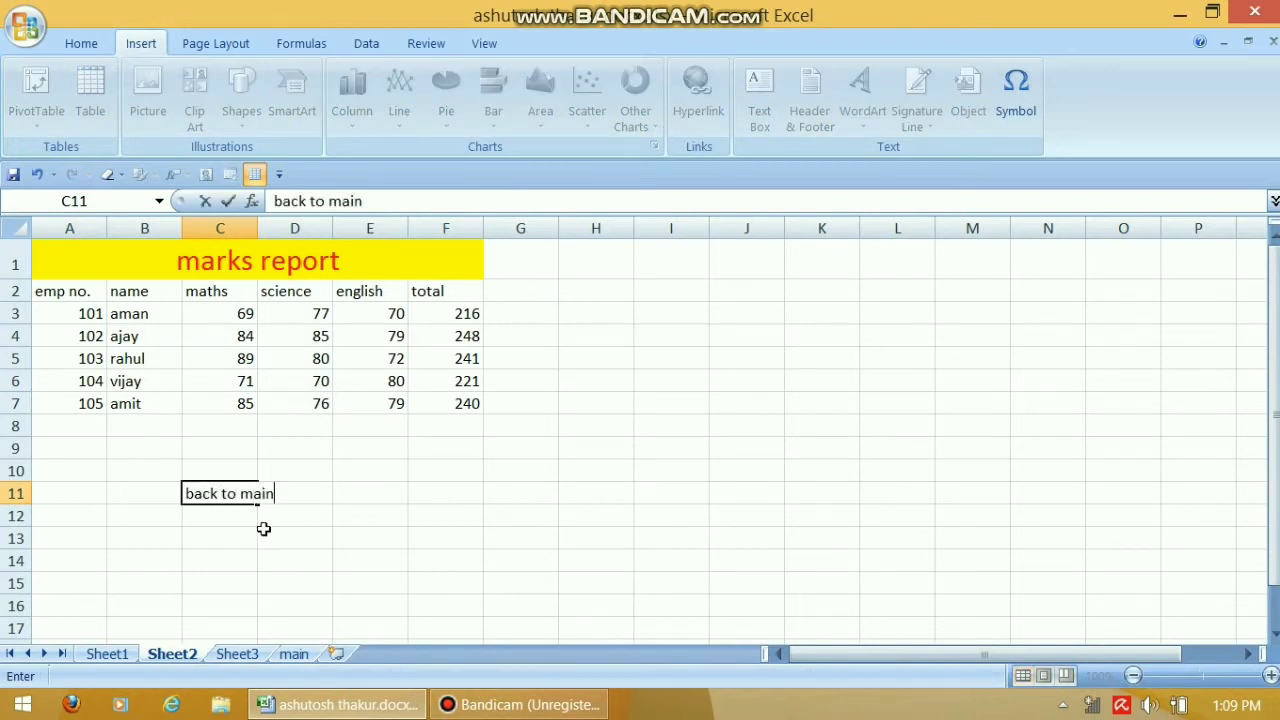
{"action": "left_click", "coordinate": [263, 529]}
{"action": "left_click", "coordinate": [214, 491]}
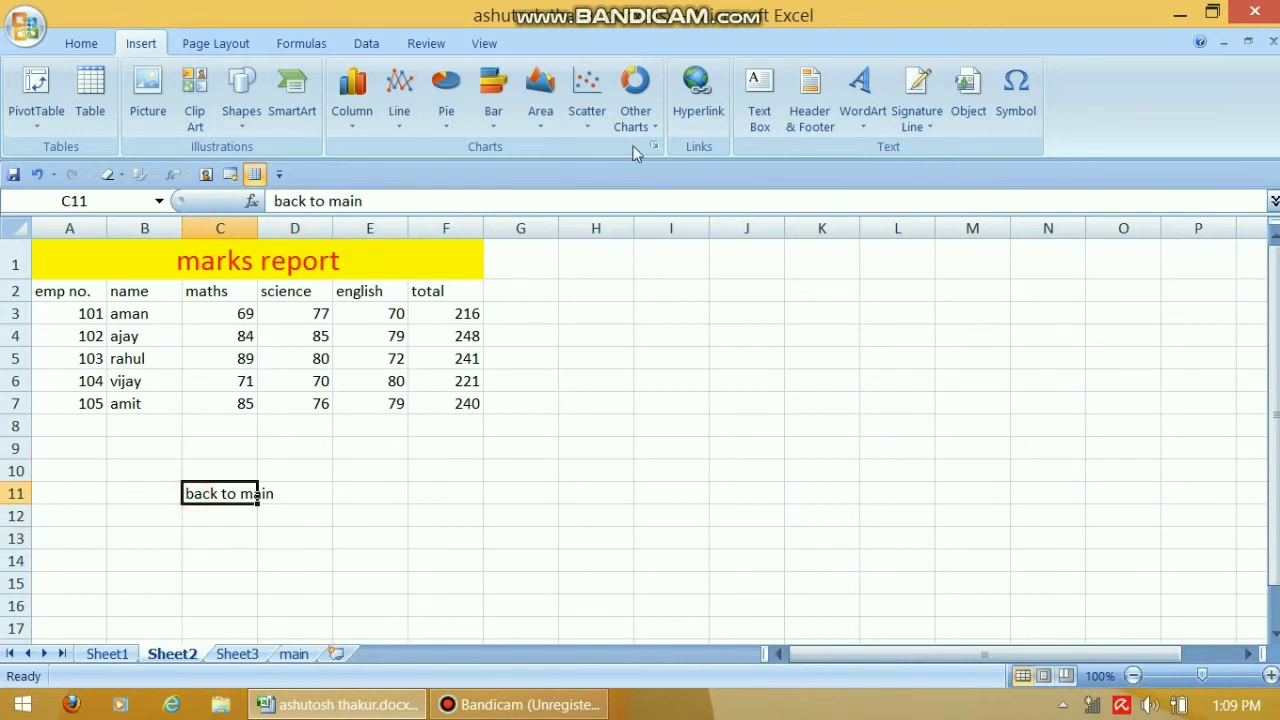
Hyperlink C11's 'back to main' to the main sheet and follow it back to the menu
{"action": "left_click", "coordinate": [698, 92]}
{"action": "left_click", "coordinate": [838, 216]}
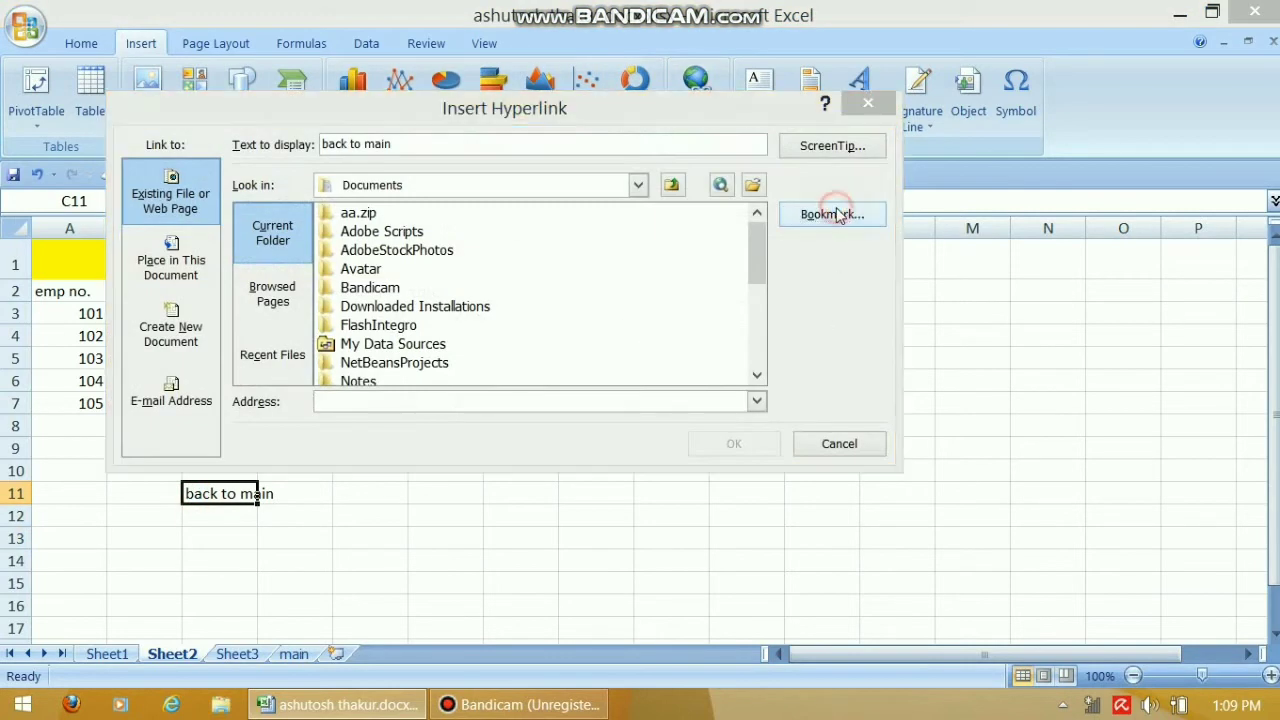
{"action": "left_click", "coordinate": [331, 247]}
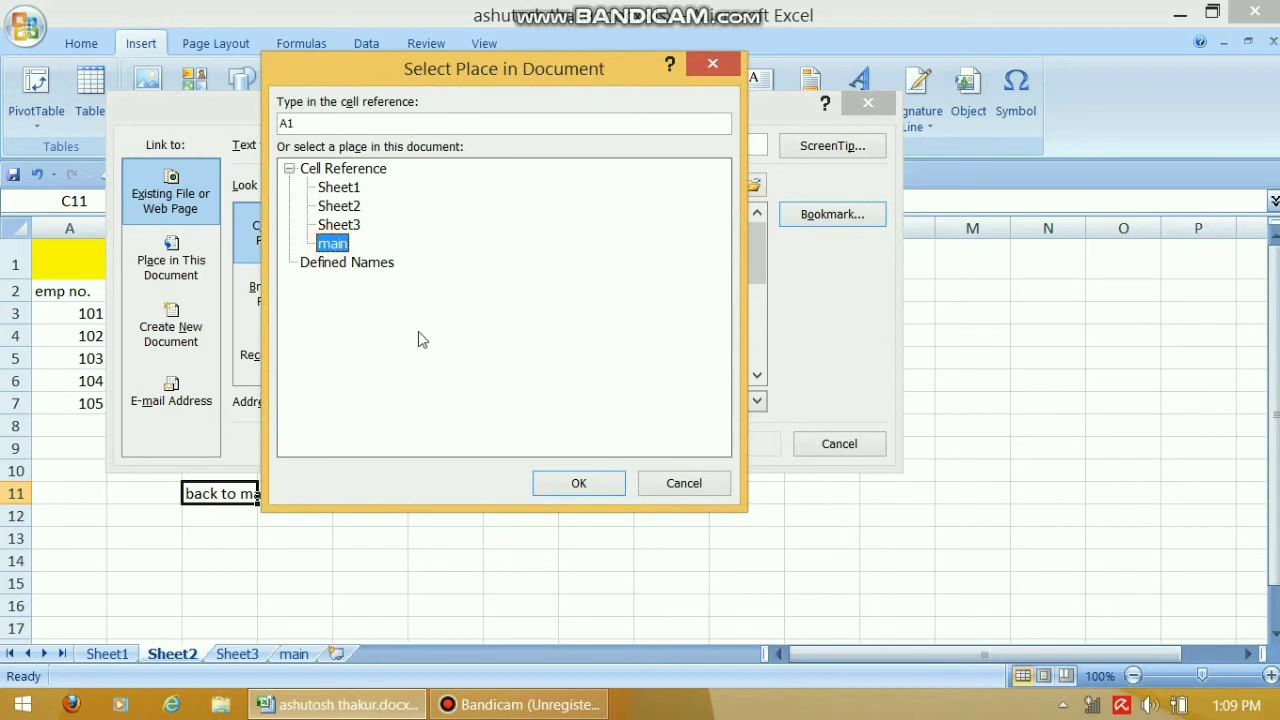
{"action": "left_click", "coordinate": [583, 481]}
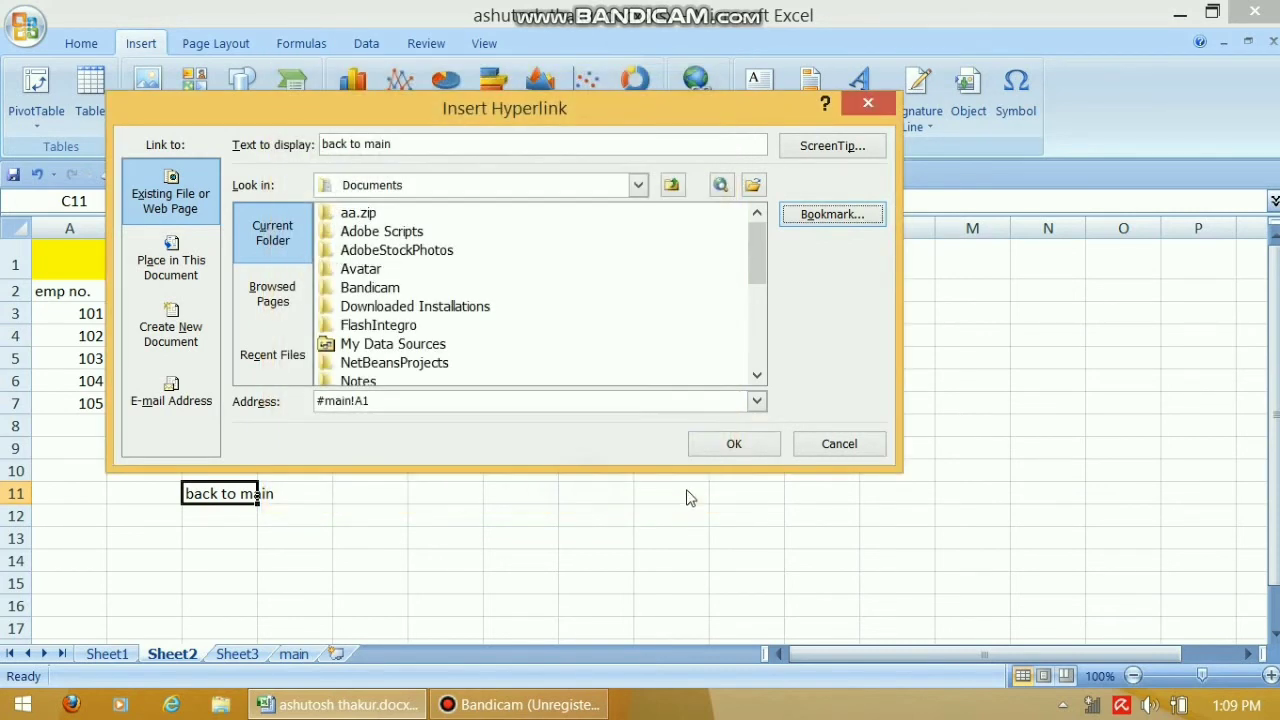
{"action": "left_click", "coordinate": [766, 449]}
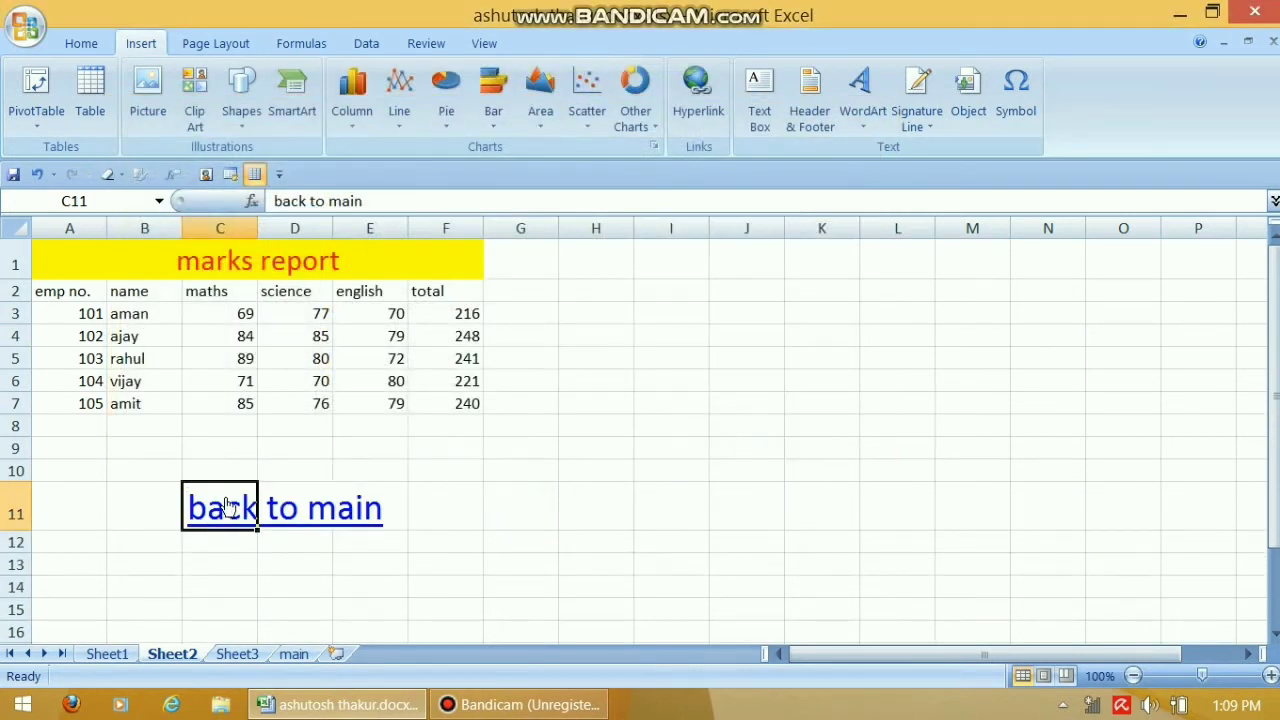
{"action": "left_click", "coordinate": [226, 505]}
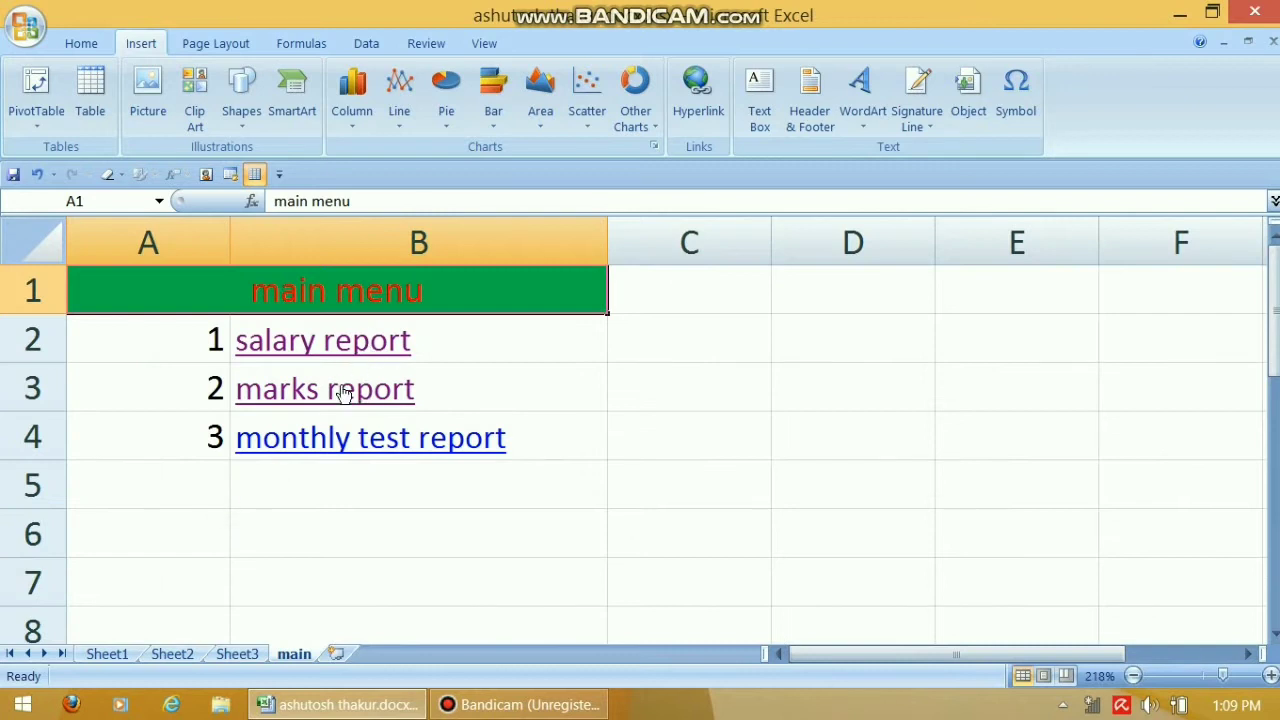
{"action": "left_click", "coordinate": [331, 438]}
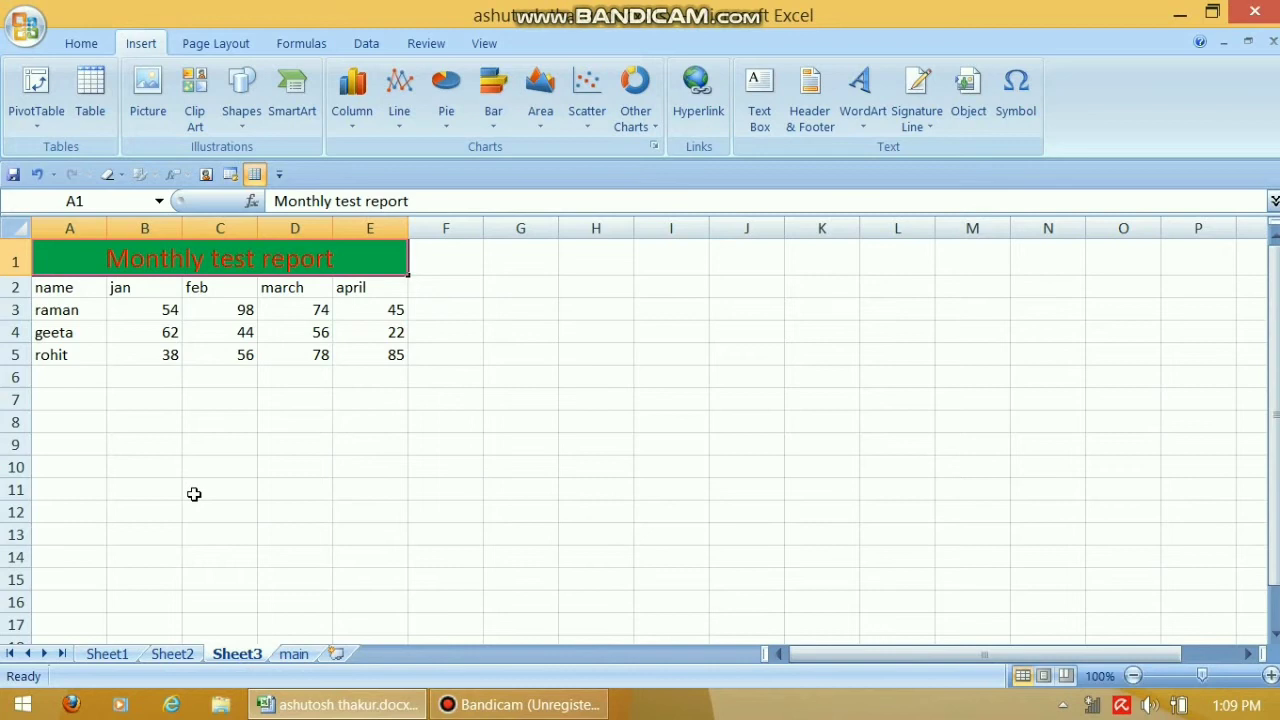
{"action": "left_click", "coordinate": [293, 655]}
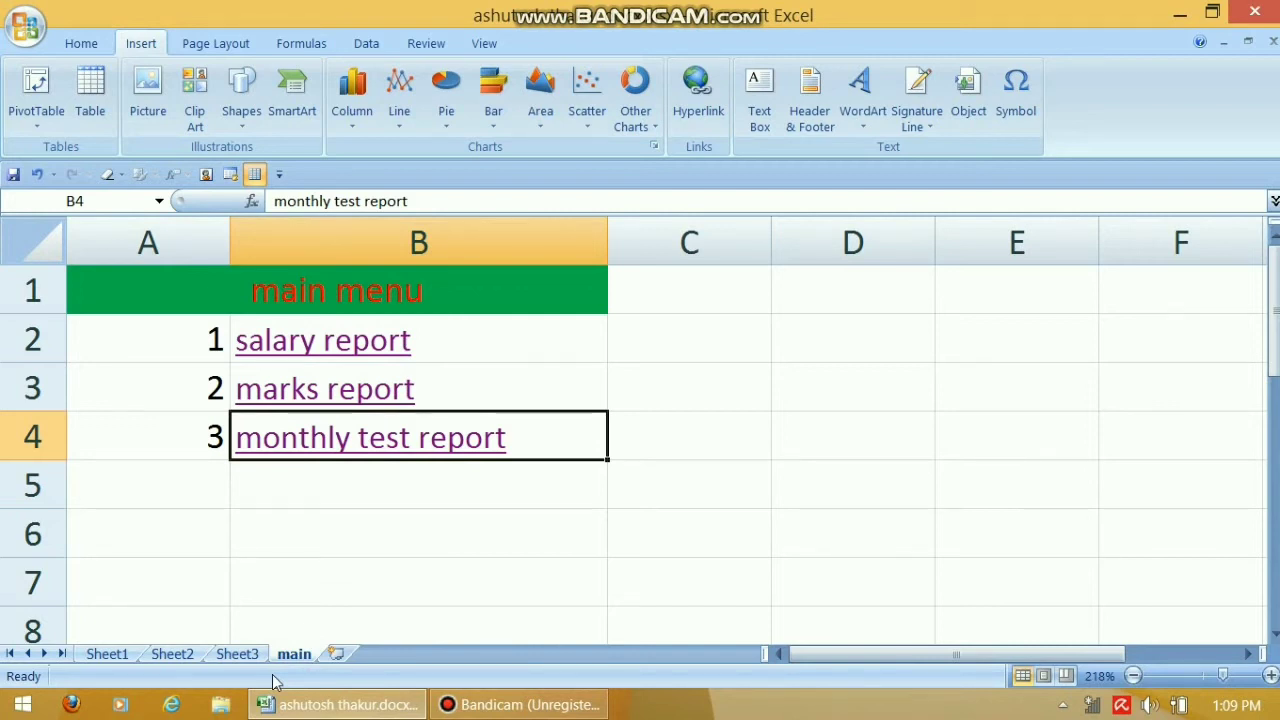
{"action": "mouse_move", "coordinate": [337, 705]}
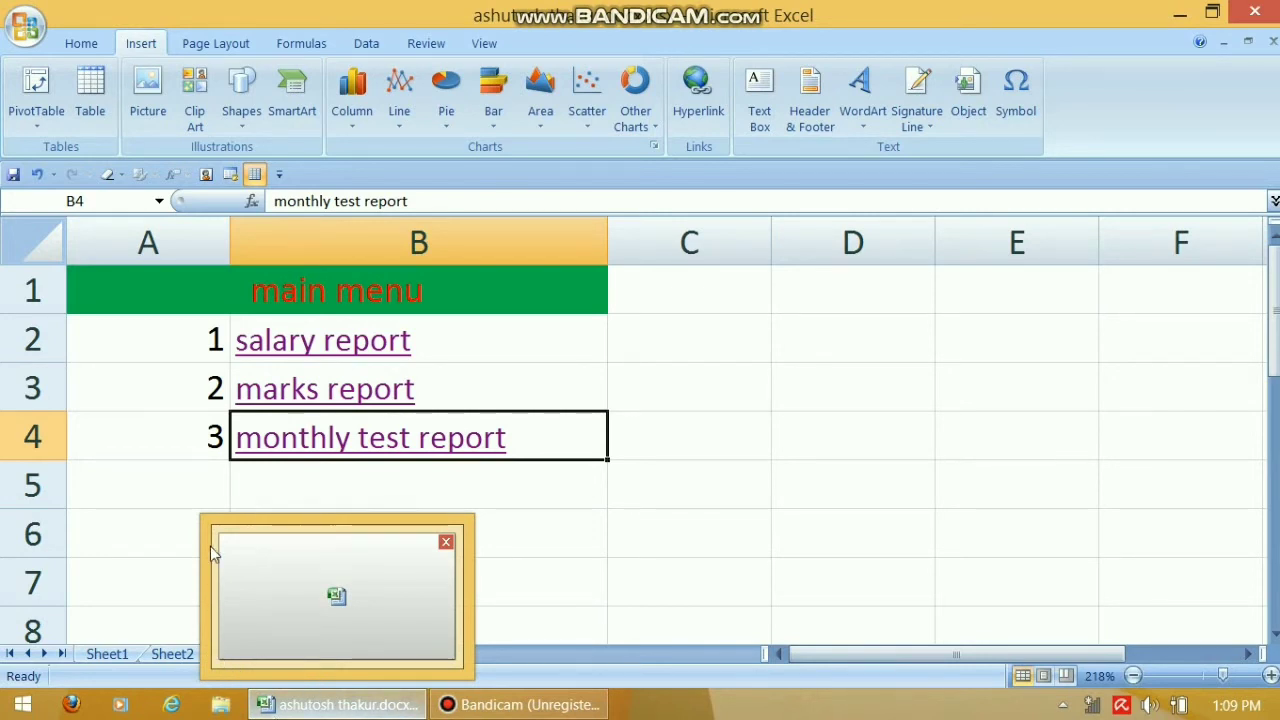
{"action": "left_click", "coordinate": [161, 489]}
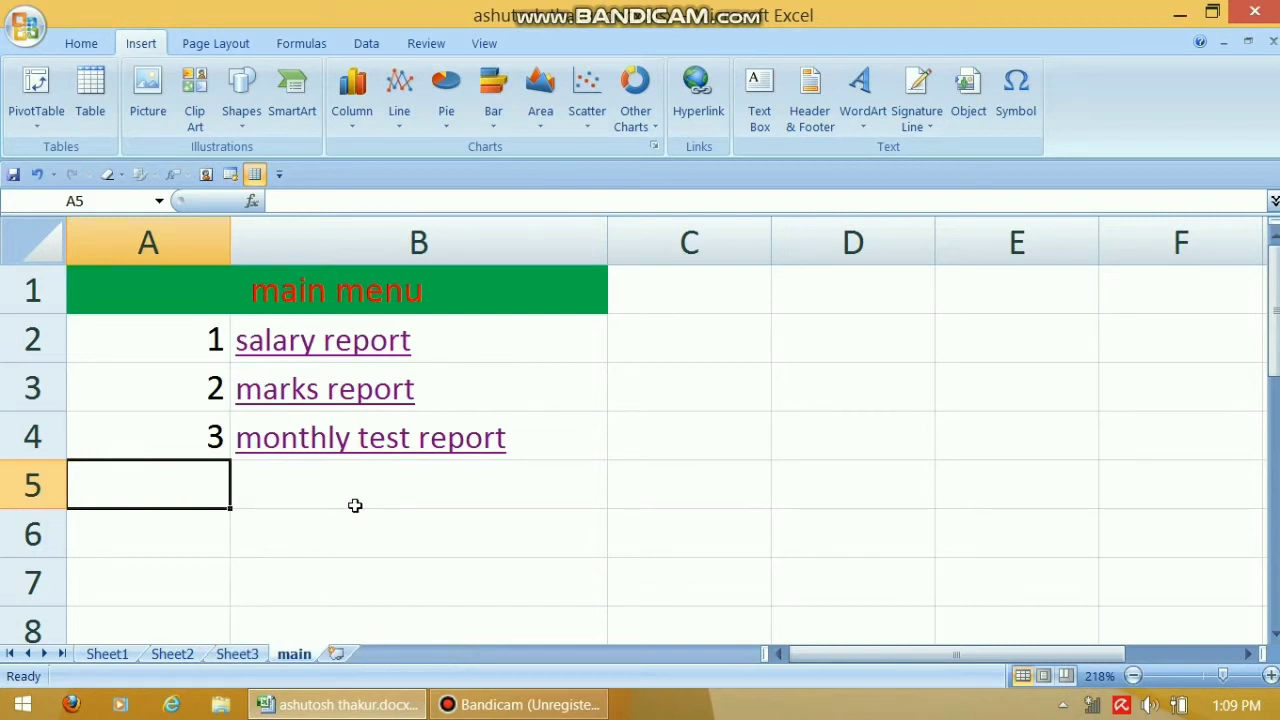
Enter 4 in A5 and 'abc document' in B5 on the main sheet
{"action": "left_click", "coordinate": [289, 492]}
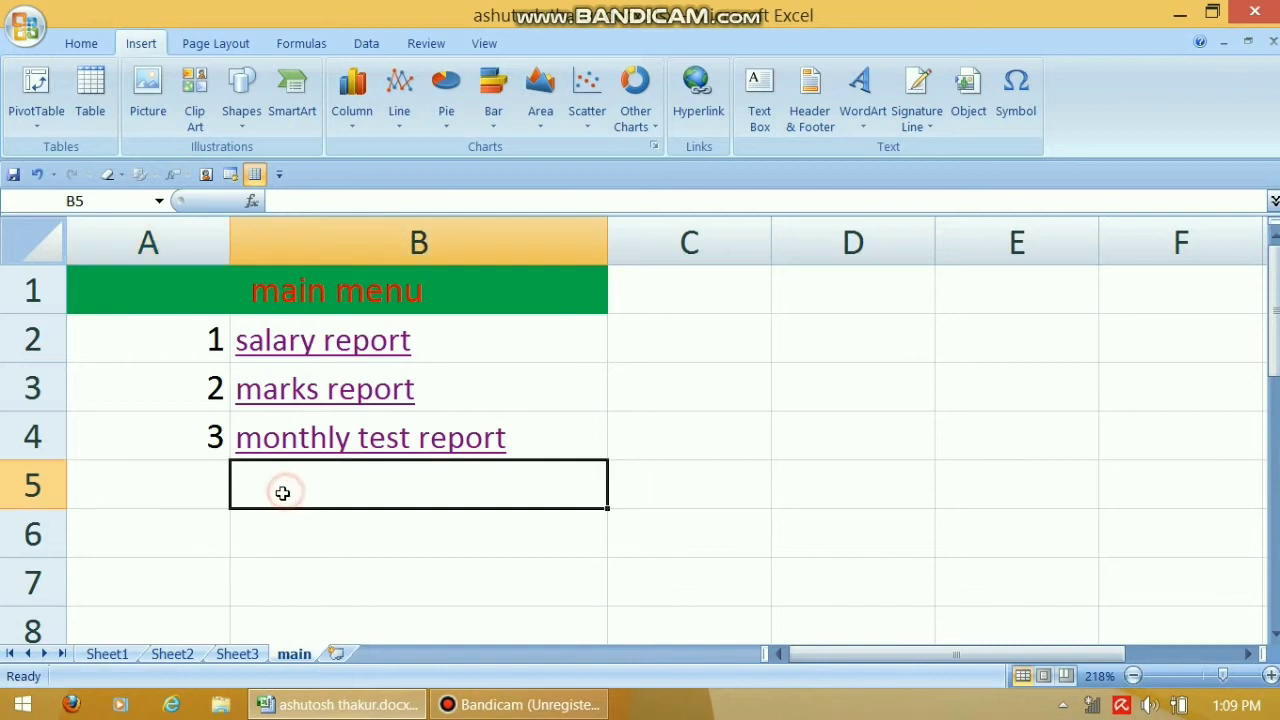
{"action": "left_click", "coordinate": [215, 493]}
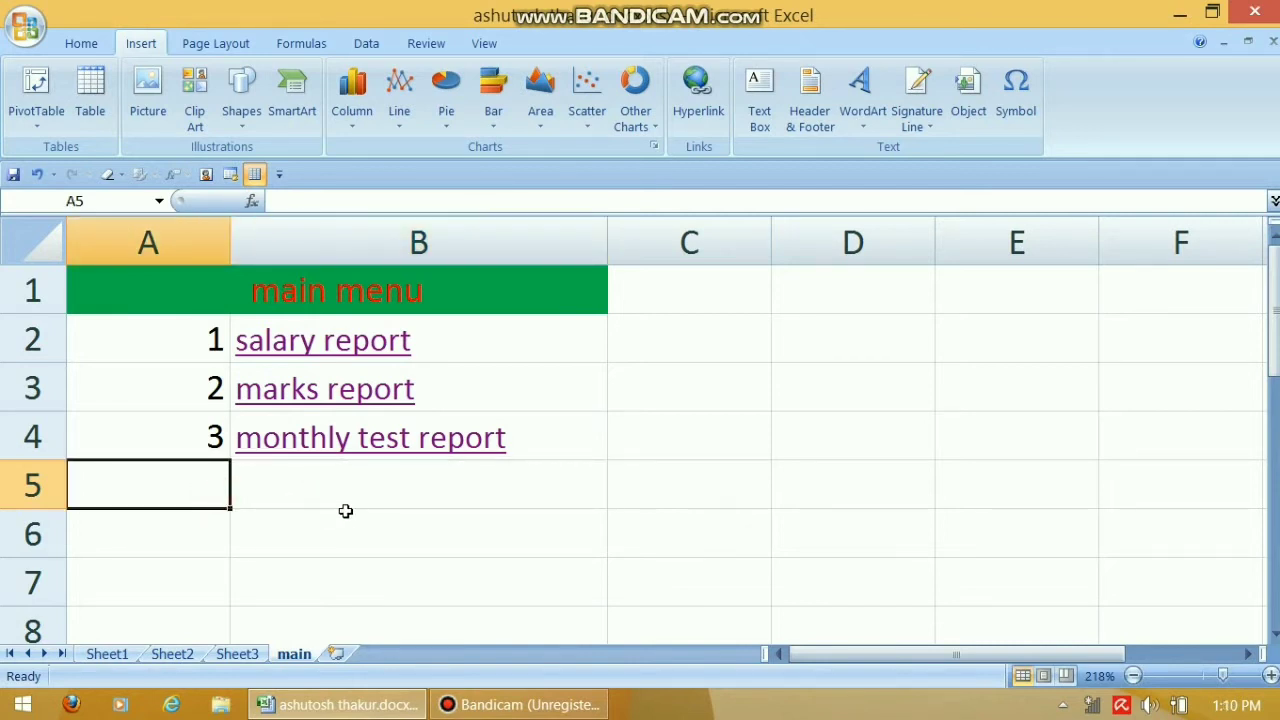
{"action": "type", "text": "4"}
{"action": "key", "text": "Tab"}
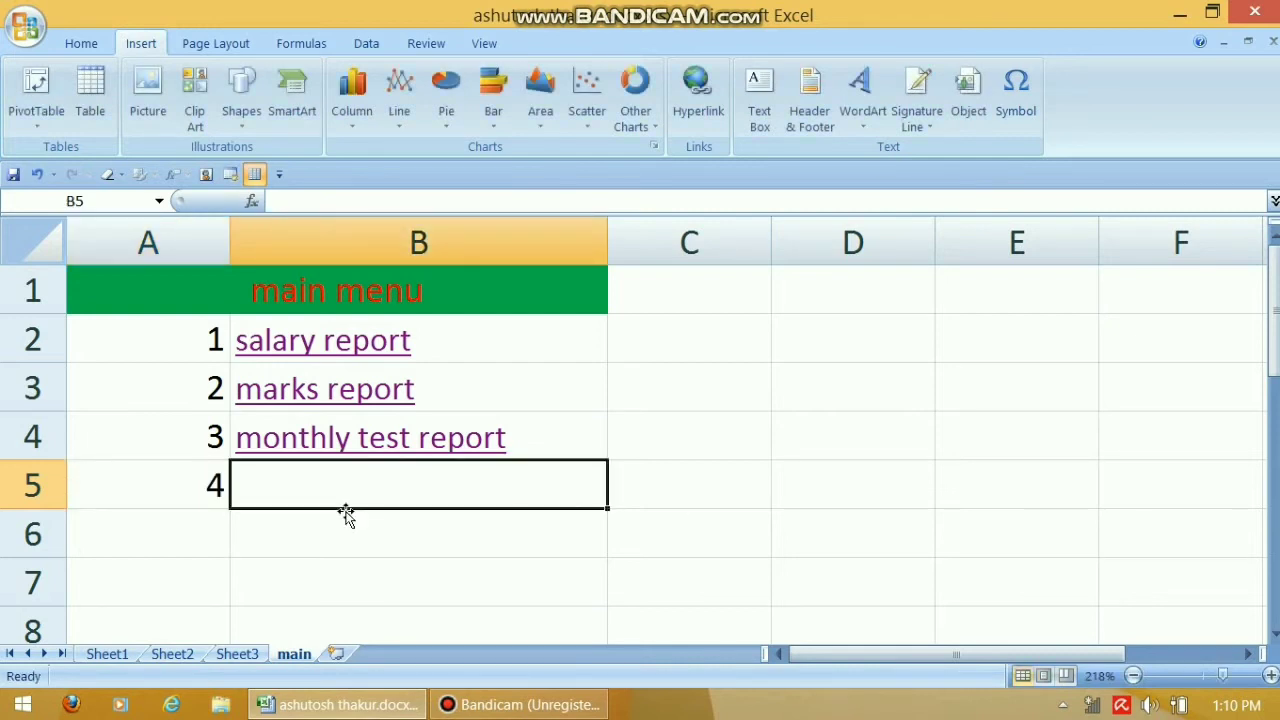
{"action": "type", "text": "abc"}
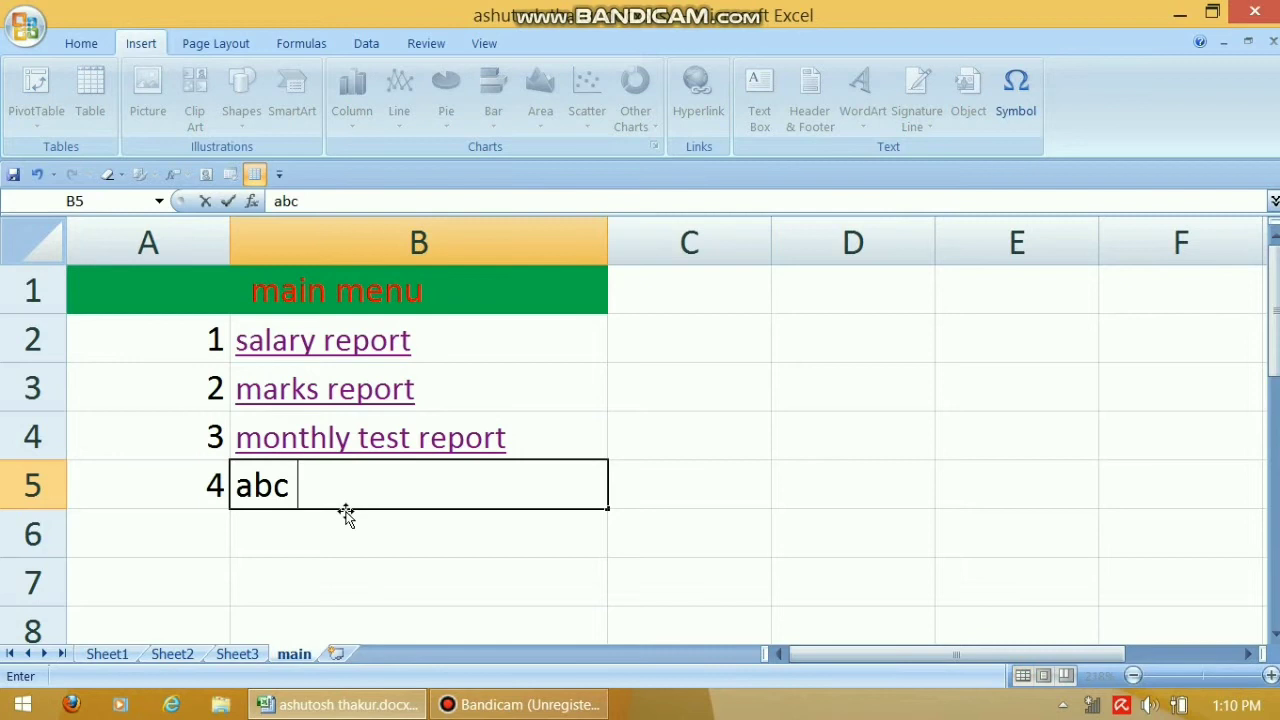
{"action": "type", "text": " docum"}
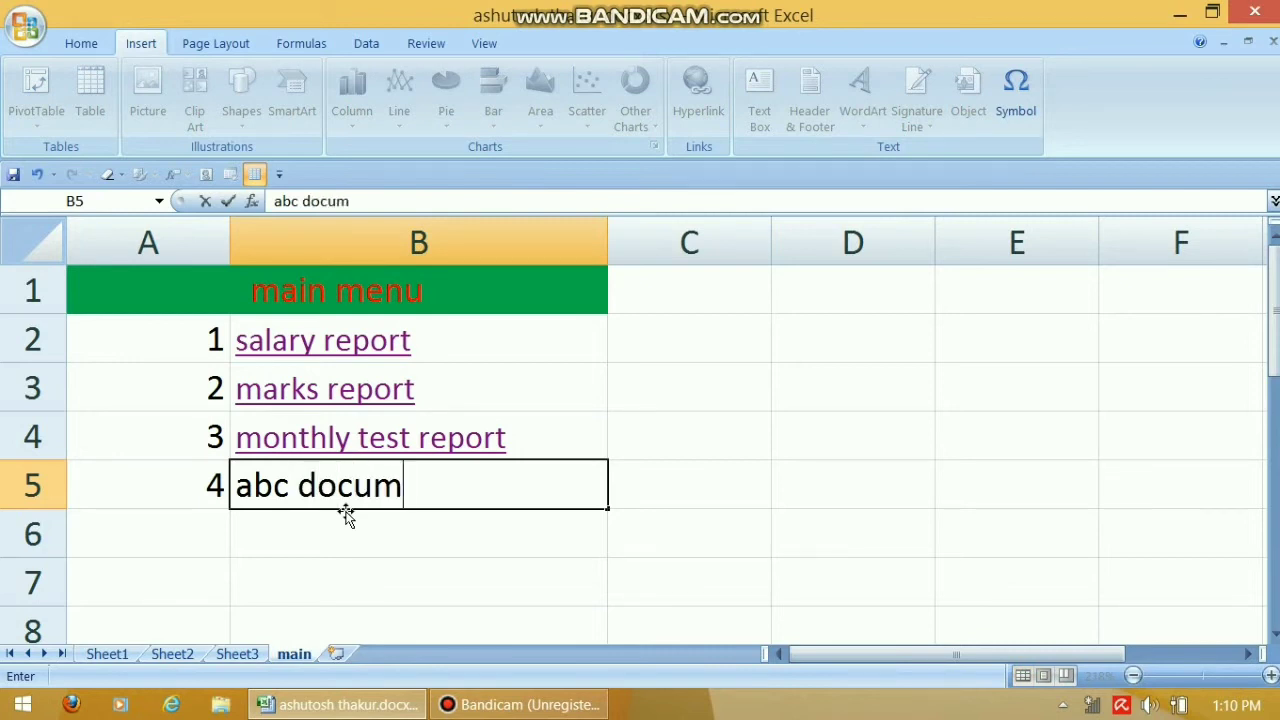
{"action": "type", "text": "ent"}
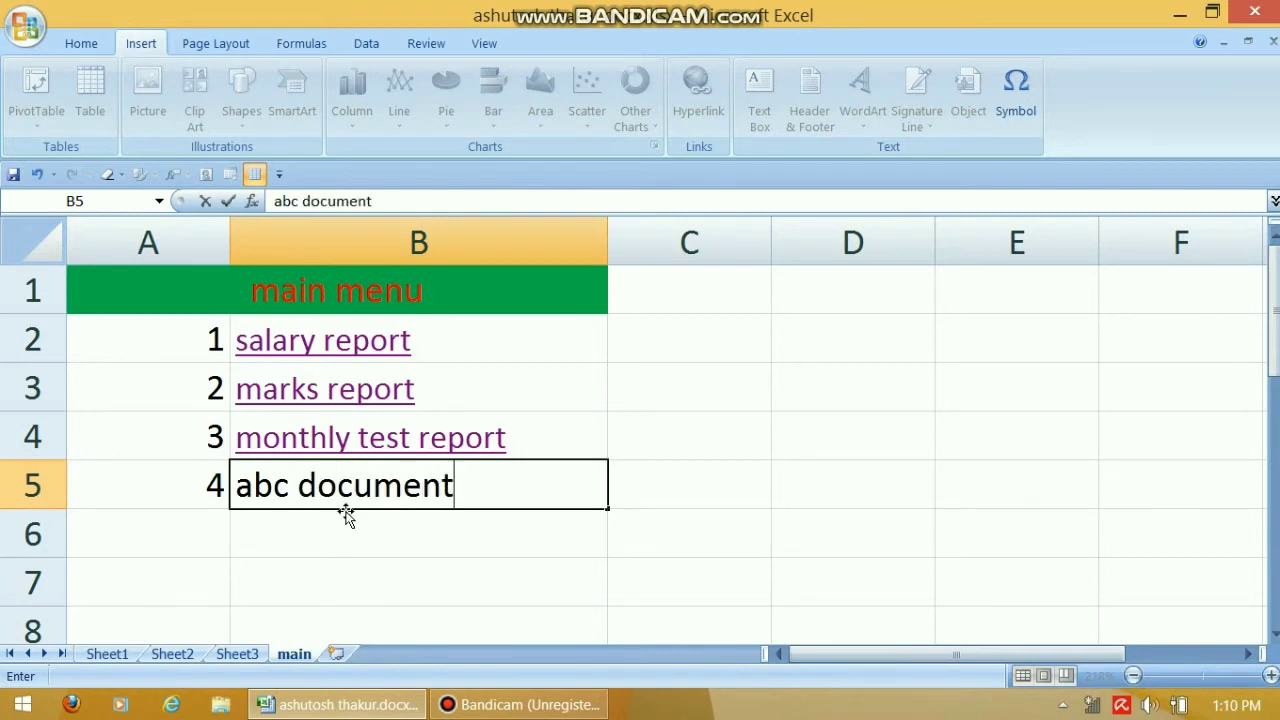
{"action": "left_click", "coordinate": [372, 538]}
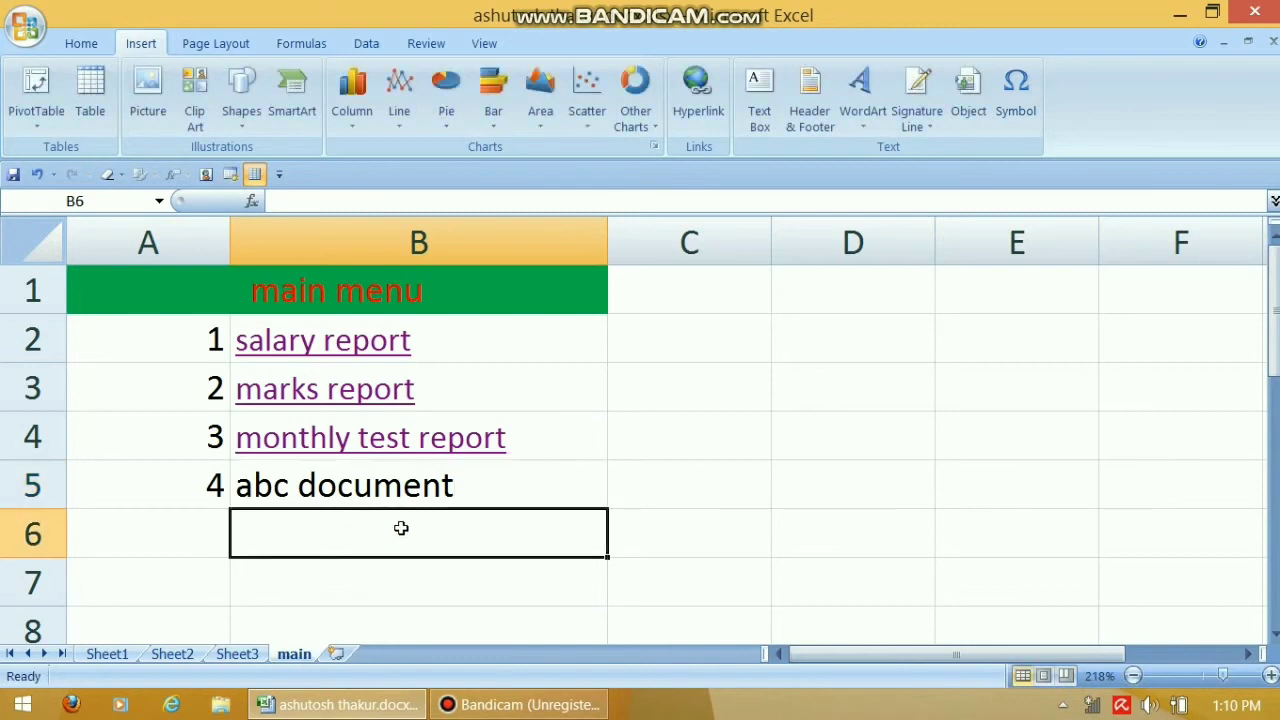
{"action": "left_click", "coordinate": [372, 487]}
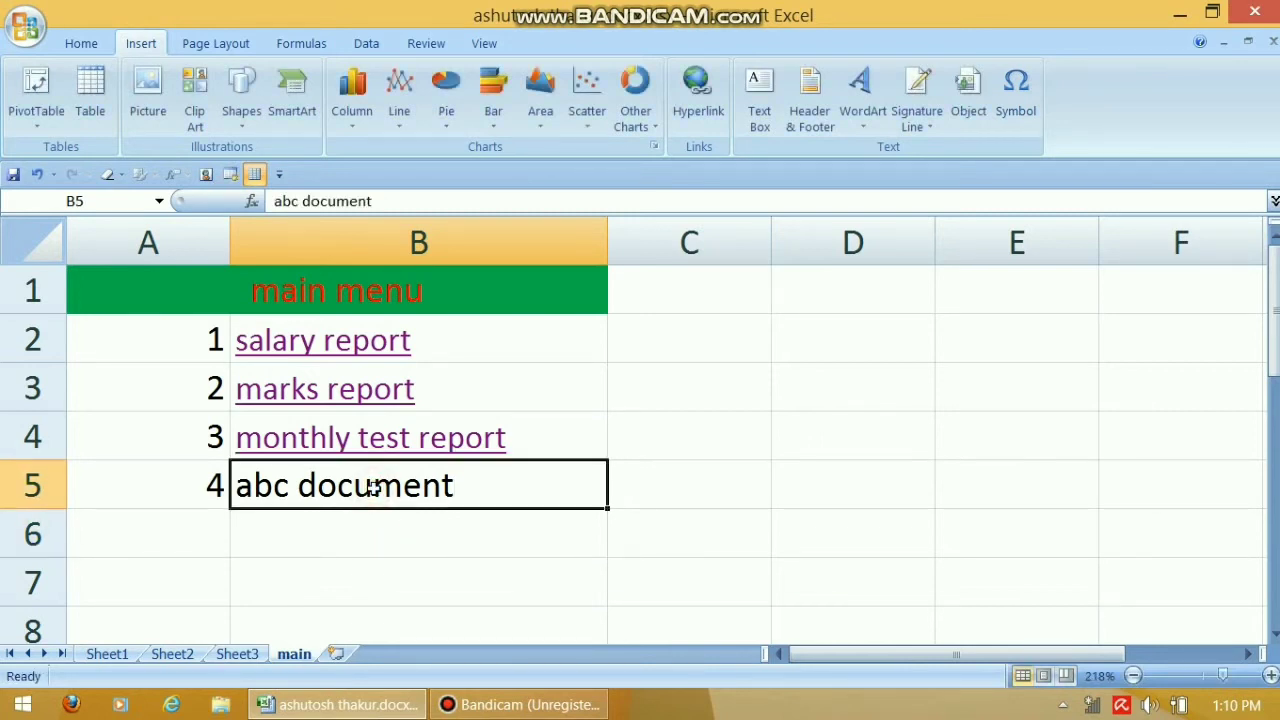
{"action": "left_click", "coordinate": [712, 108]}
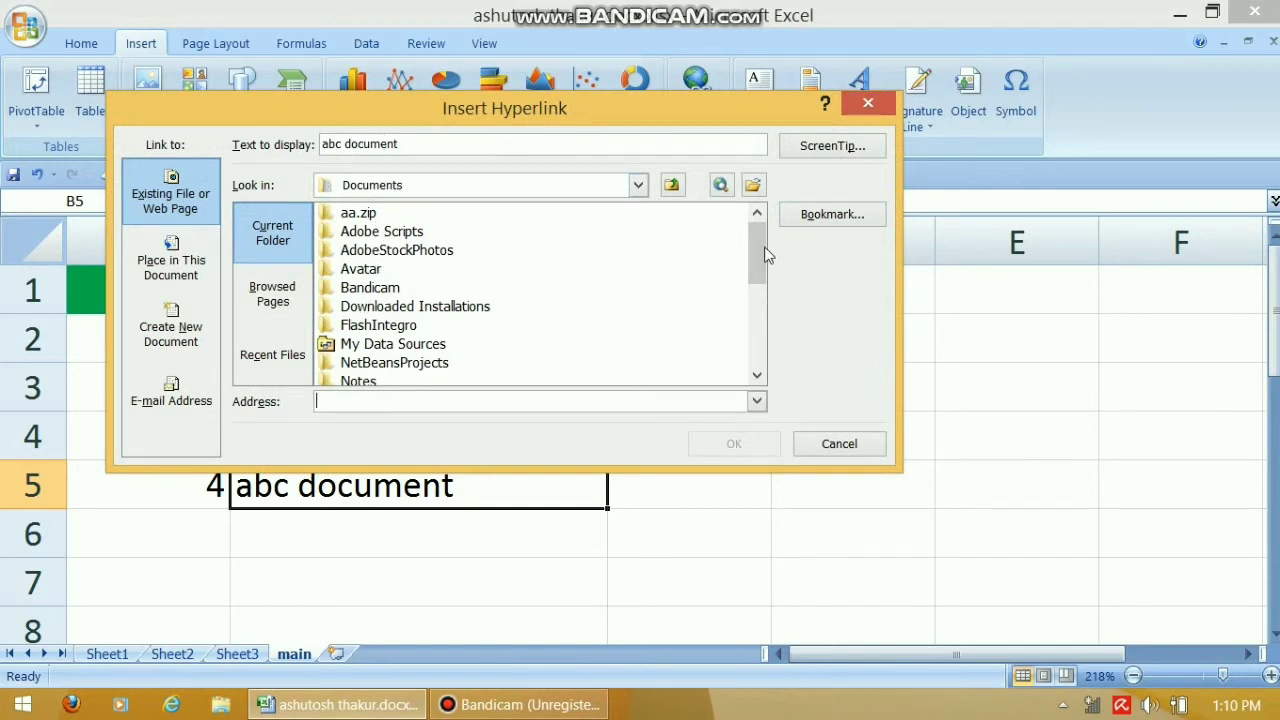
Hyperlink the abc document entry in B5 to the school report Word file ASHUTOSH.docx
{"action": "left_click_drag", "start_coordinate": [752, 254], "coordinate": [755, 349]}
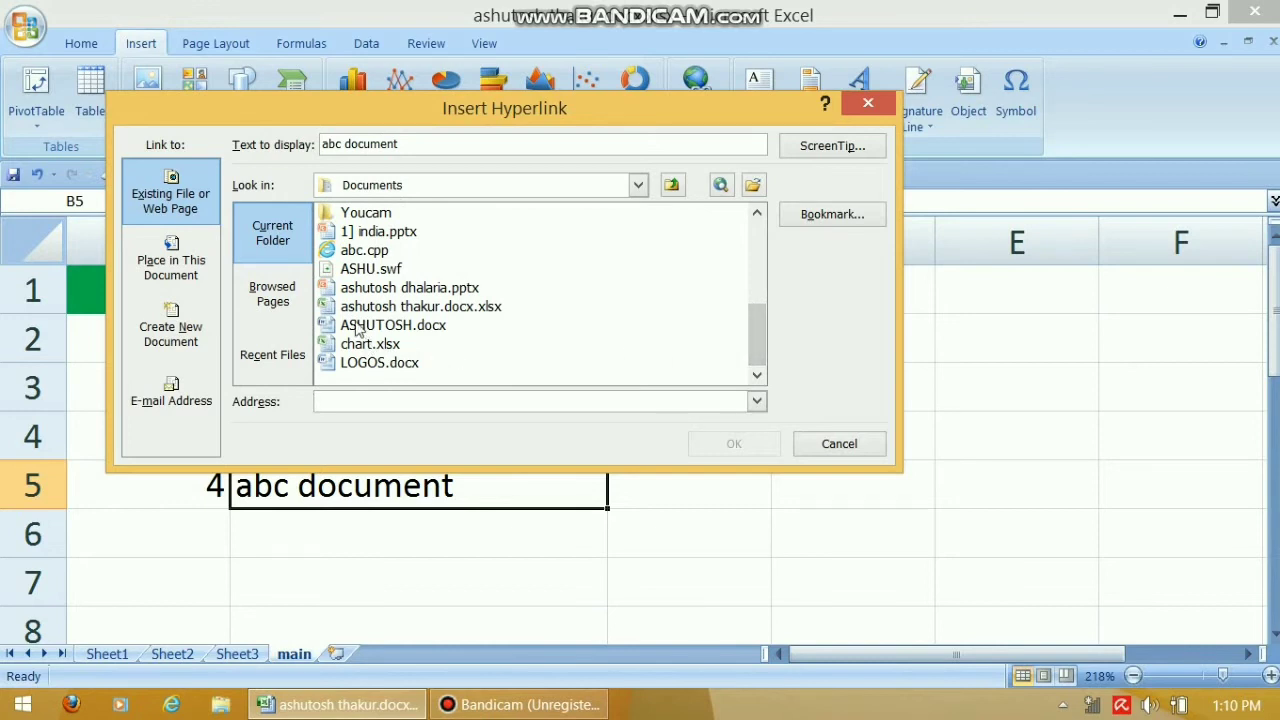
{"action": "left_click", "coordinate": [424, 328]}
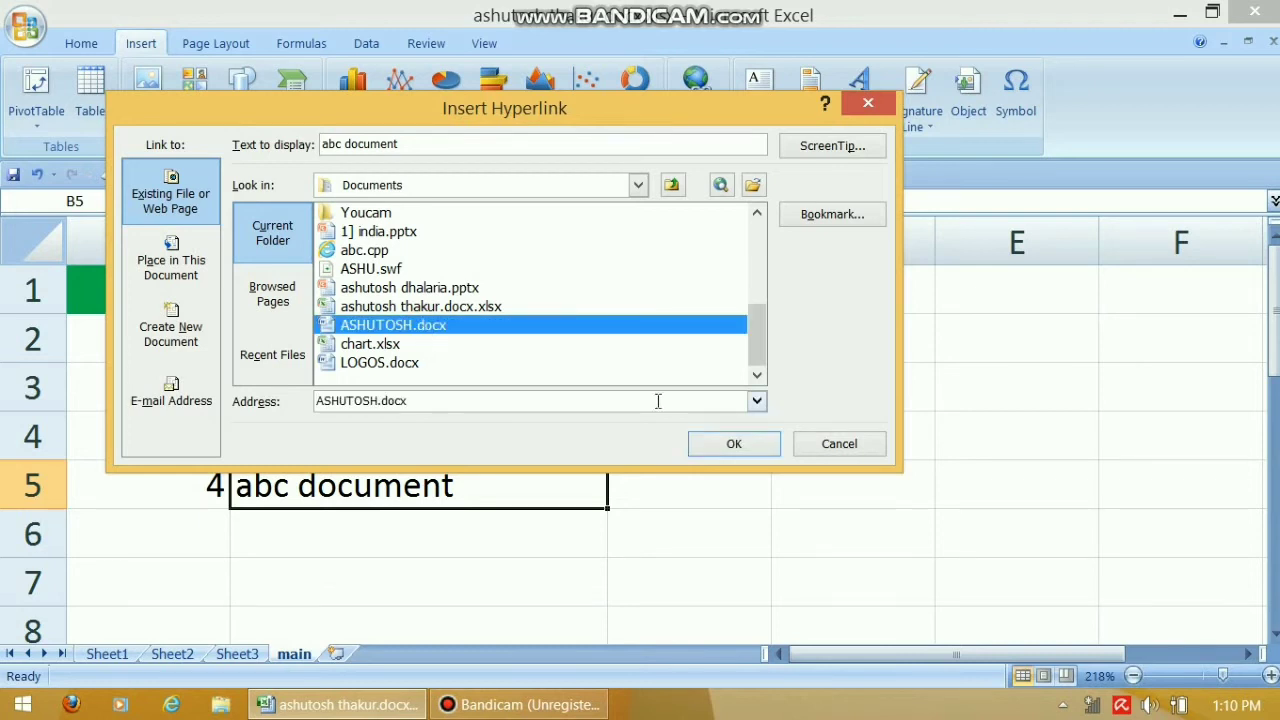
{"action": "left_click", "coordinate": [733, 444]}
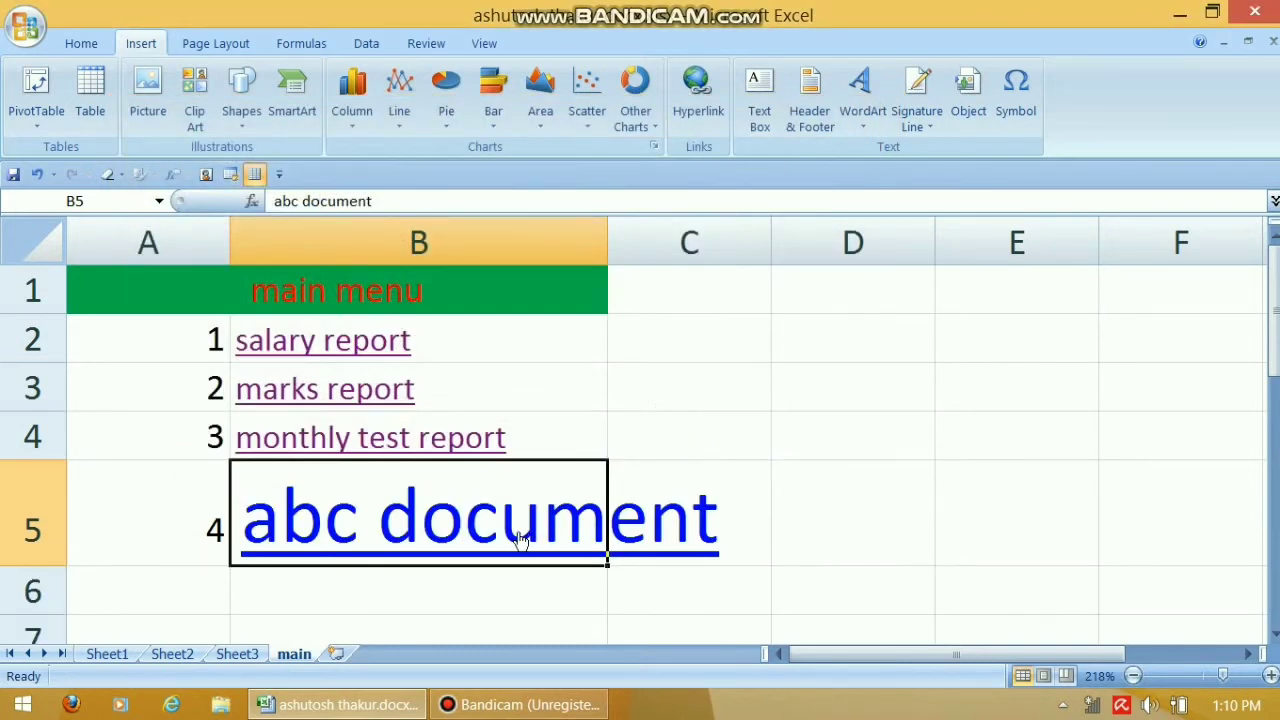
Decrease the font size of B5:D5, then follow the abc document link
{"action": "left_click_drag", "start_coordinate": [818, 530], "coordinate": [460, 540]}
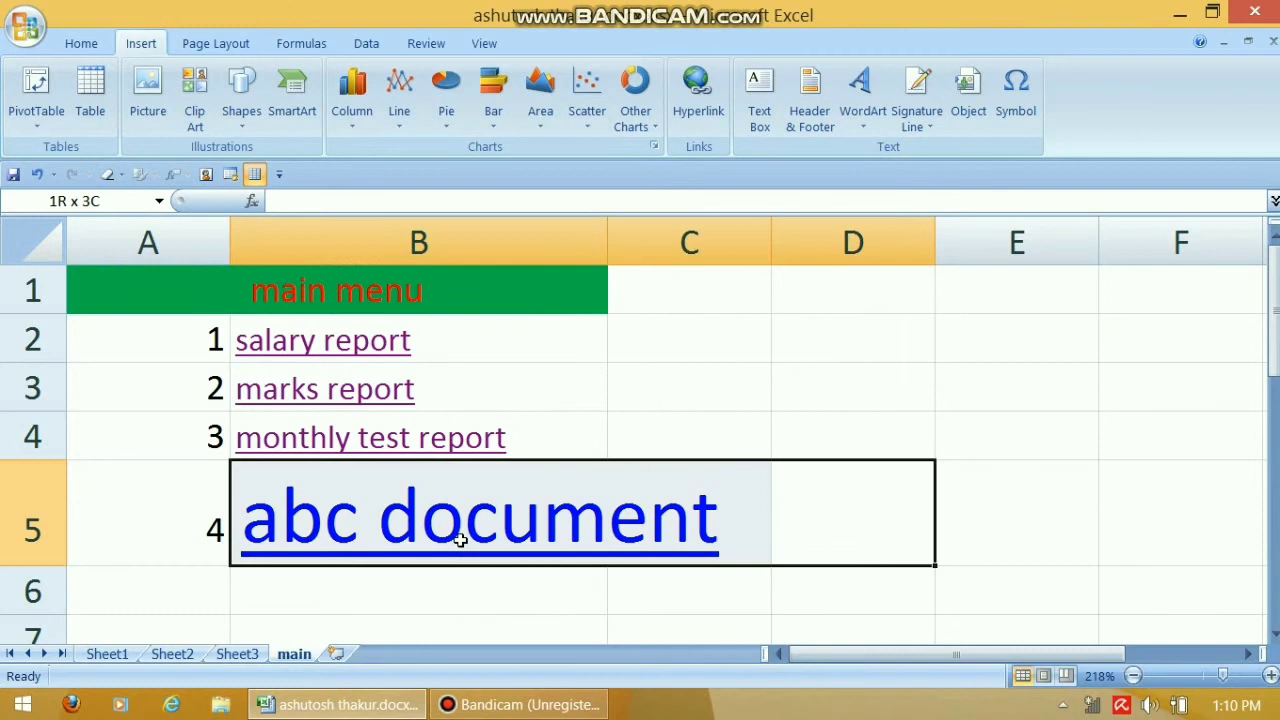
{"action": "left_click", "coordinate": [84, 44]}
{"action": "left_click", "coordinate": [280, 80]}
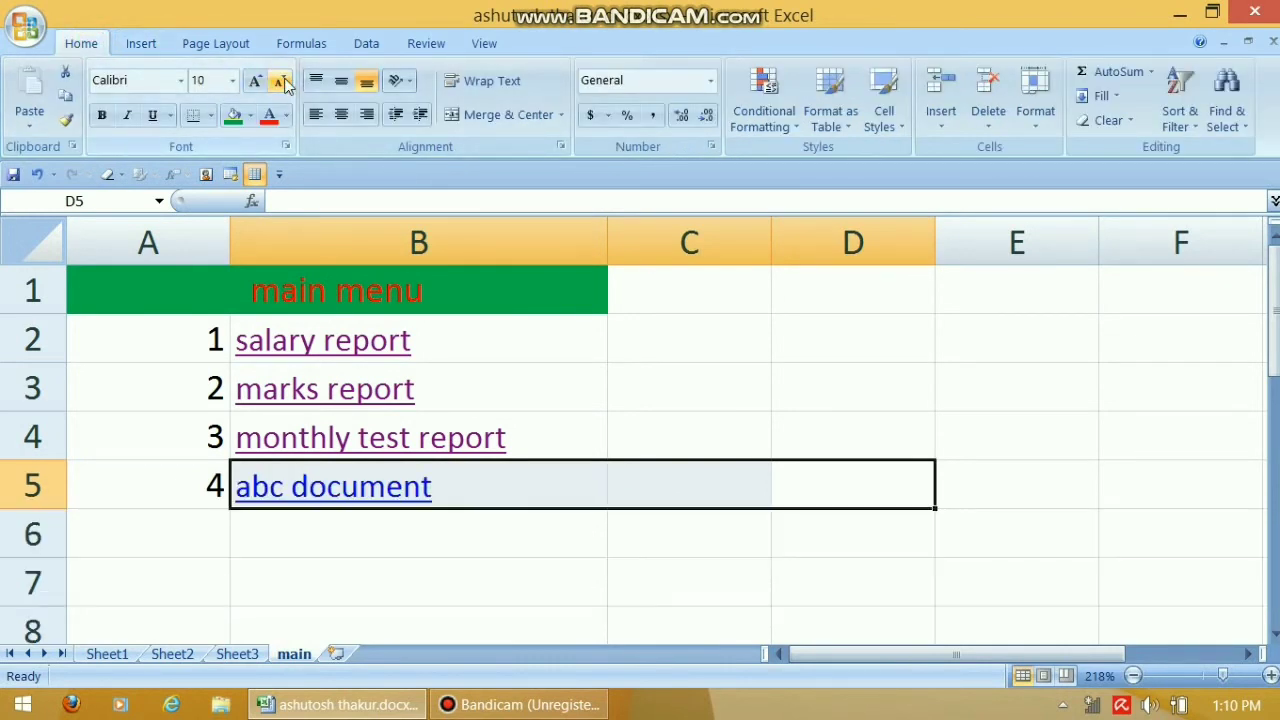
{"action": "left_click", "coordinate": [329, 528]}
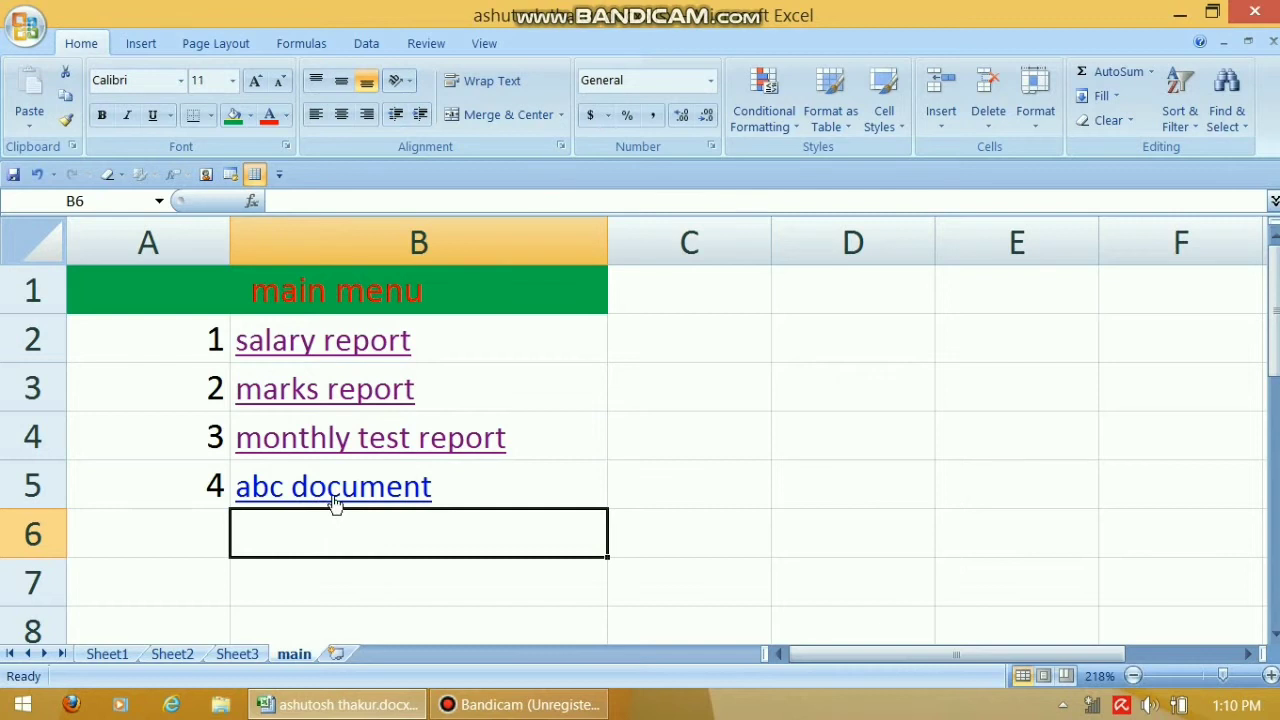
{"action": "left_click", "coordinate": [333, 498]}
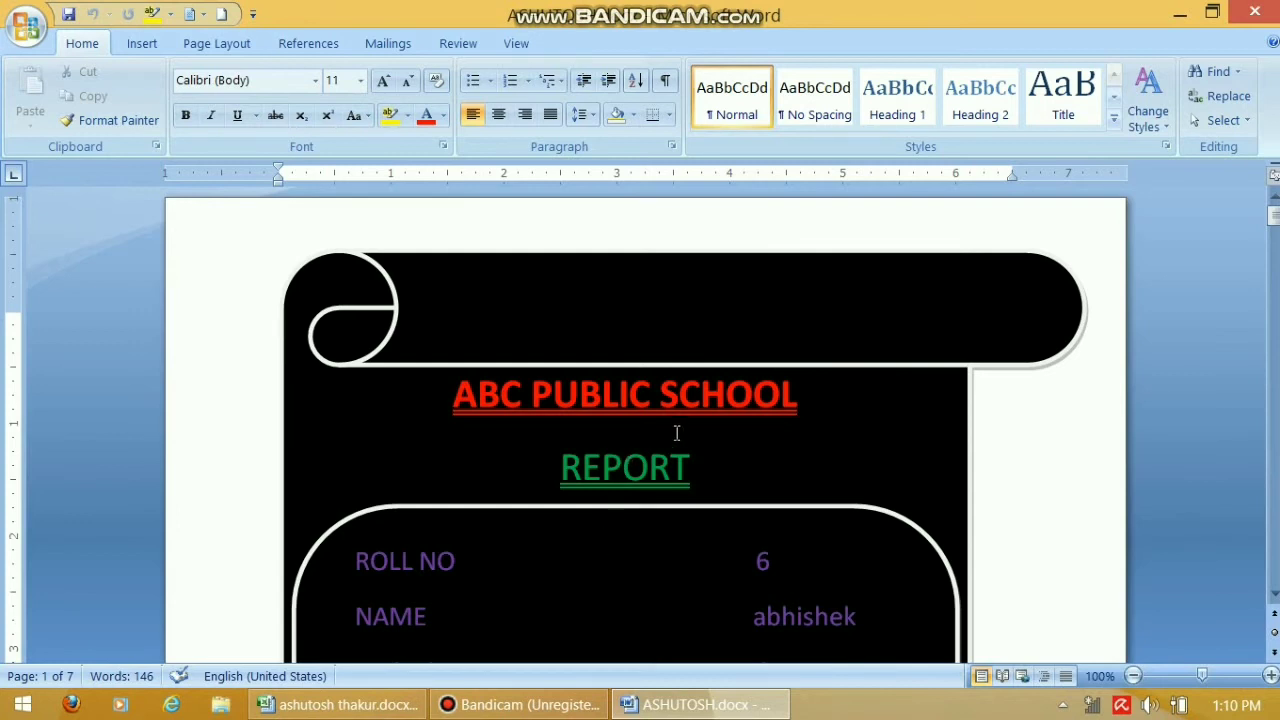
Scroll through the ABC PUBLIC SCHOOL report (total 264, 66%), then close Word
{"action": "scroll", "coordinate": [880, 447], "scroll_direction": "down", "scroll_amount": 15}
{"action": "scroll", "coordinate": [880, 447], "scroll_direction": "down", "scroll_amount": 20}
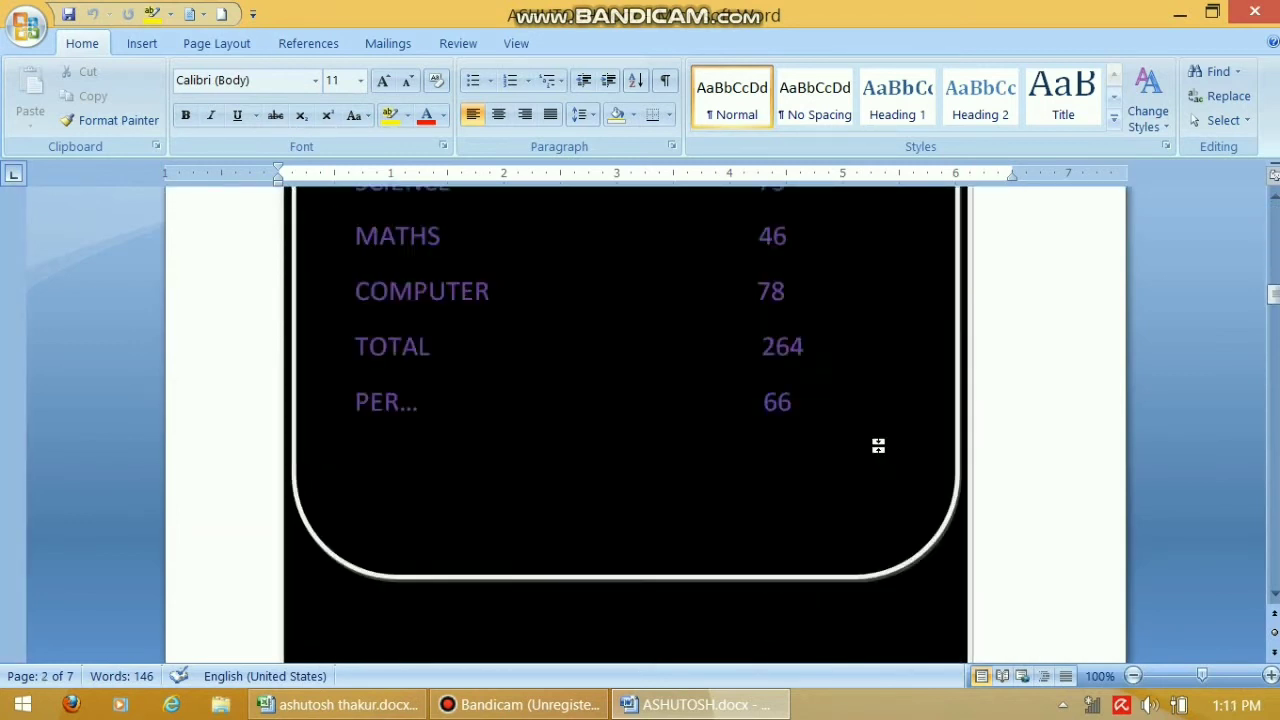
{"action": "scroll", "coordinate": [880, 447], "scroll_direction": "up", "scroll_amount": 7}
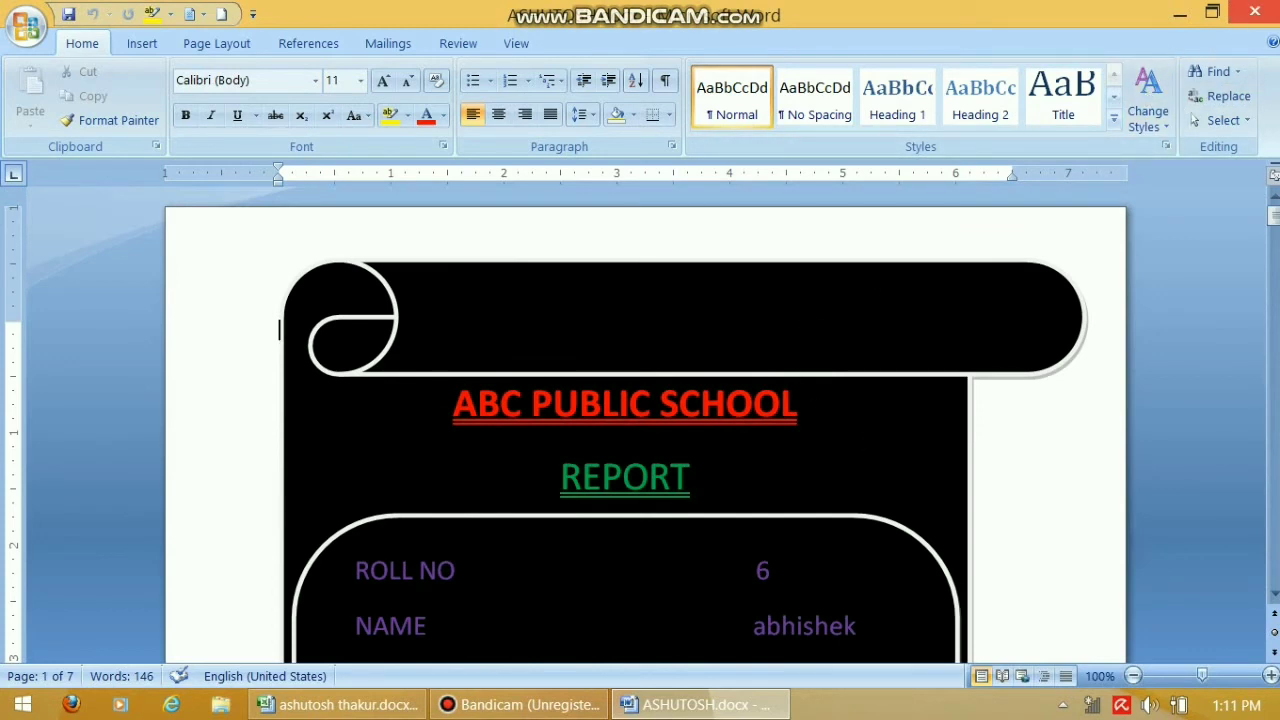
{"action": "mouse_move", "coordinate": [1273, 173]}
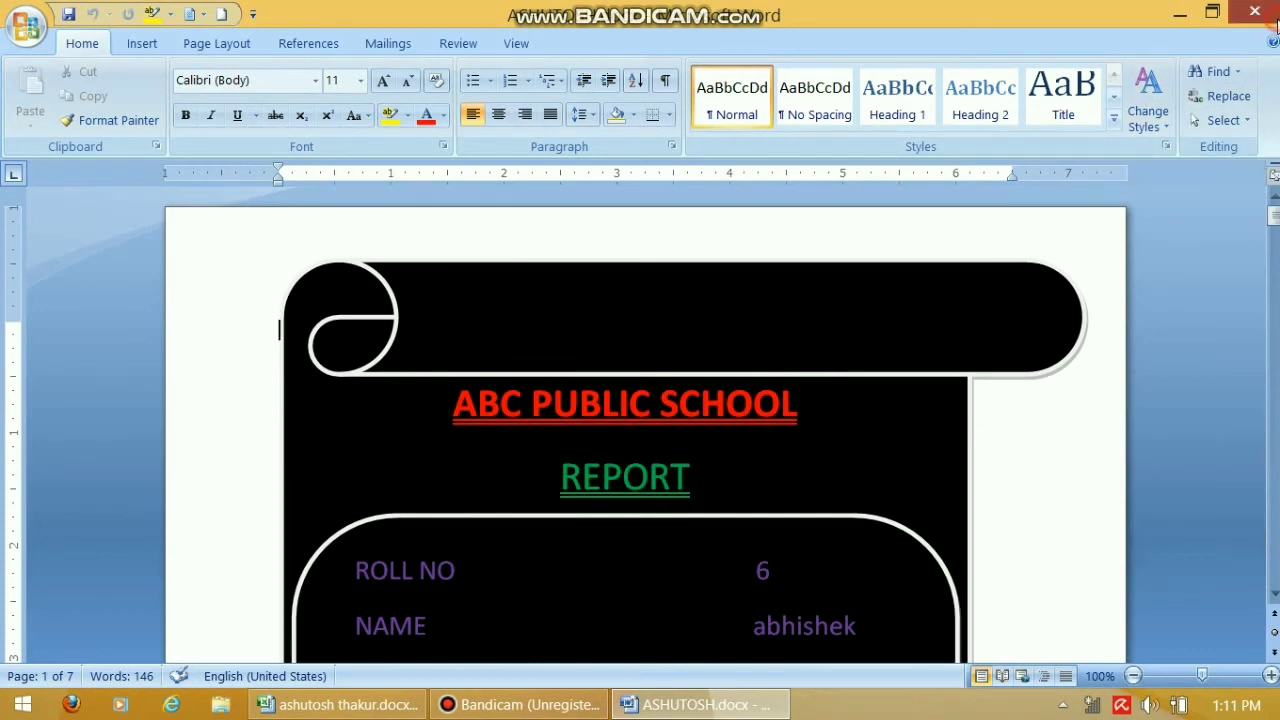
{"action": "left_click", "coordinate": [1268, 14]}
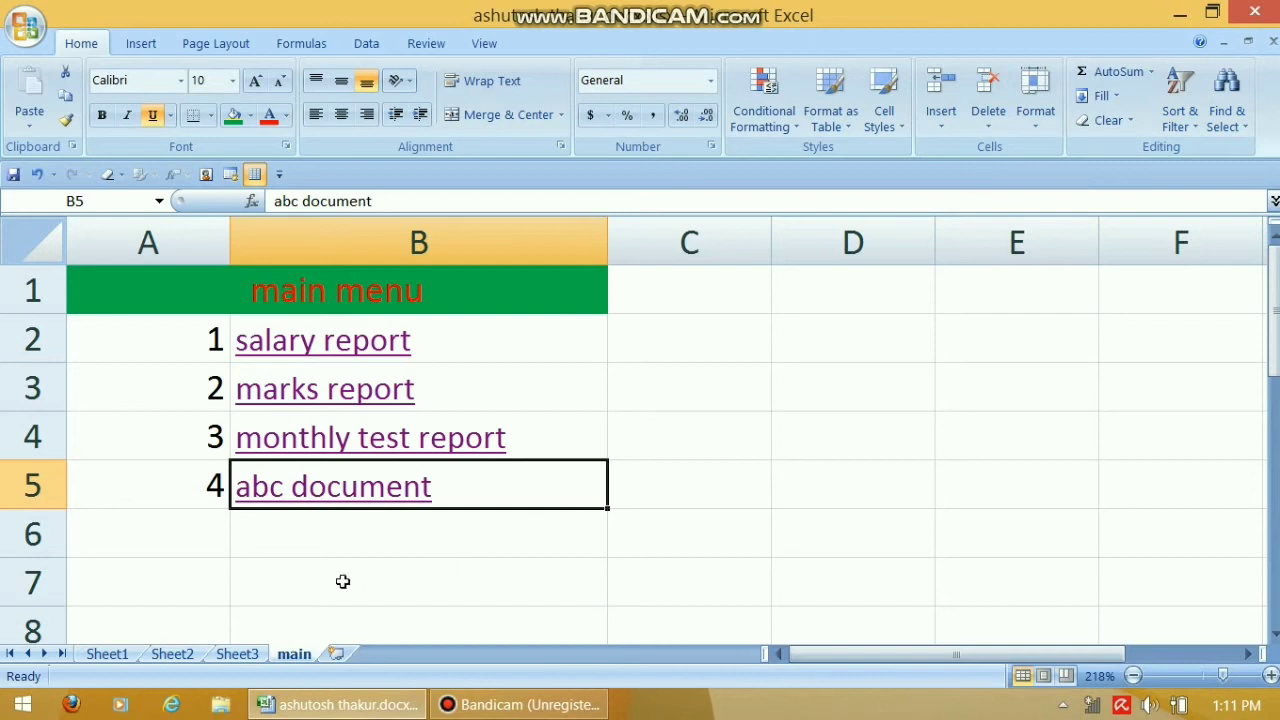
{"action": "left_click", "coordinate": [260, 519]}
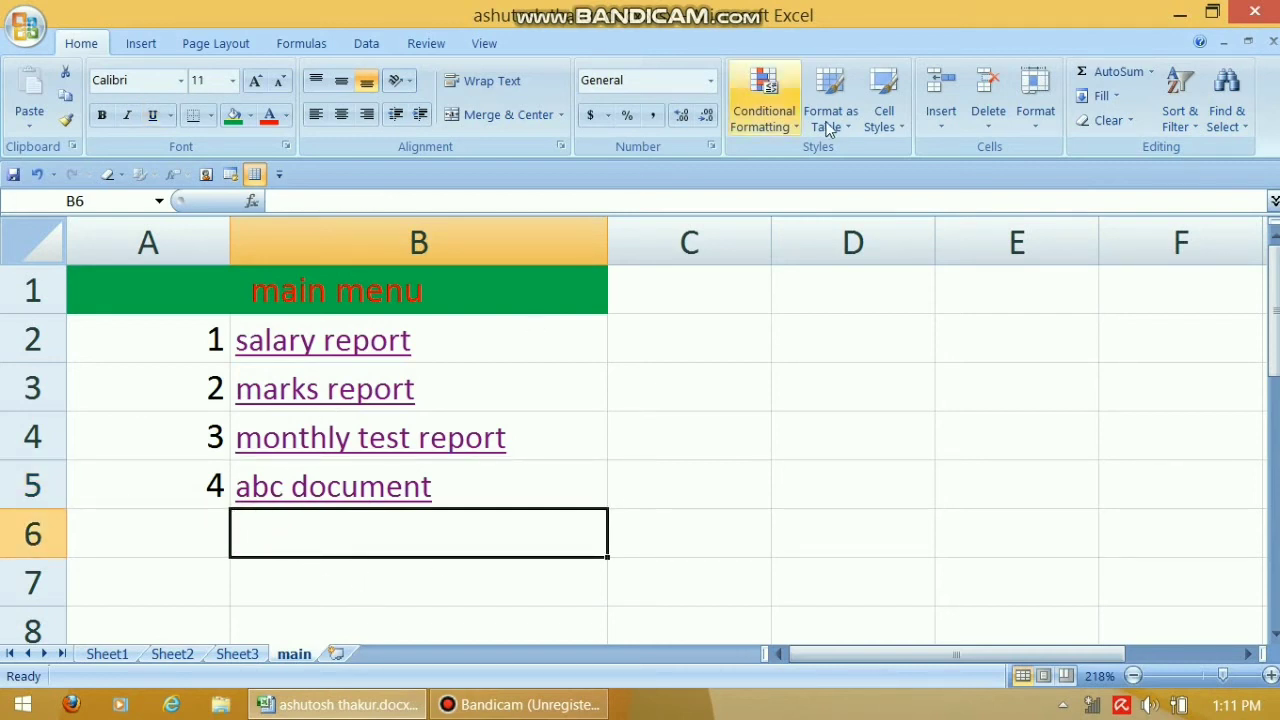
{"action": "left_click", "coordinate": [138, 44]}
{"action": "left_click", "coordinate": [698, 100]}
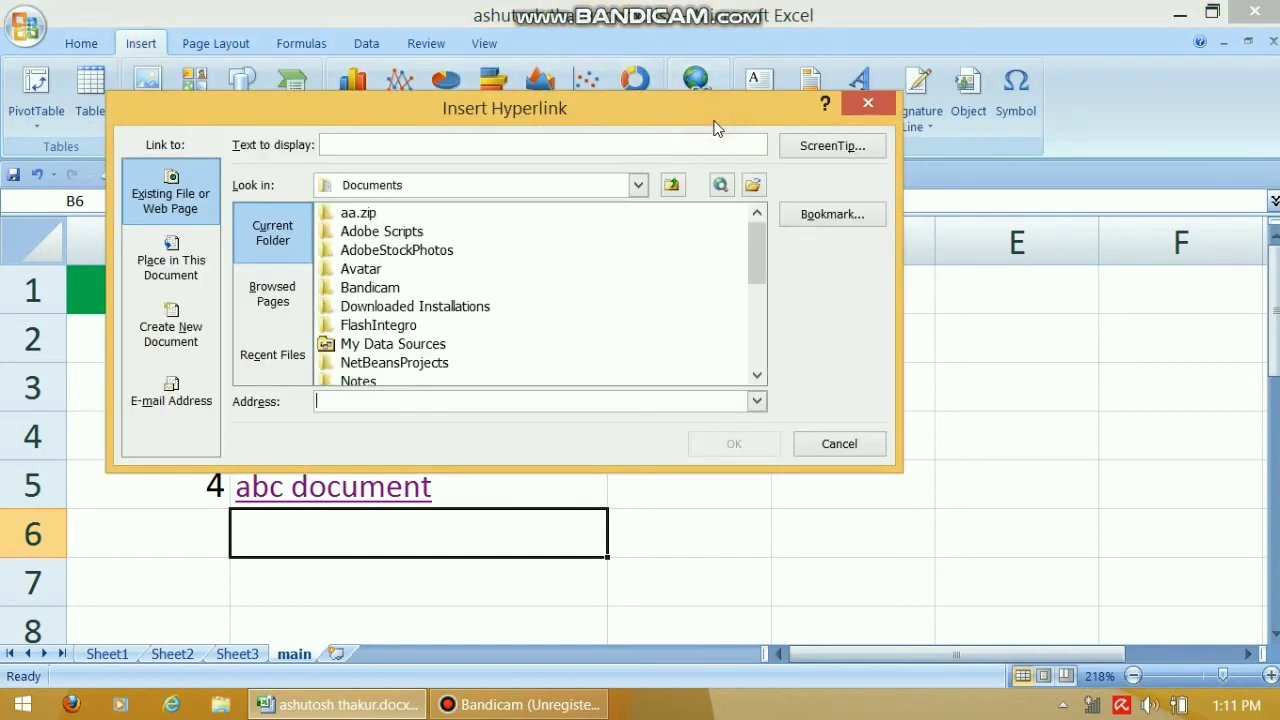
{"action": "left_click", "coordinate": [838, 226]}
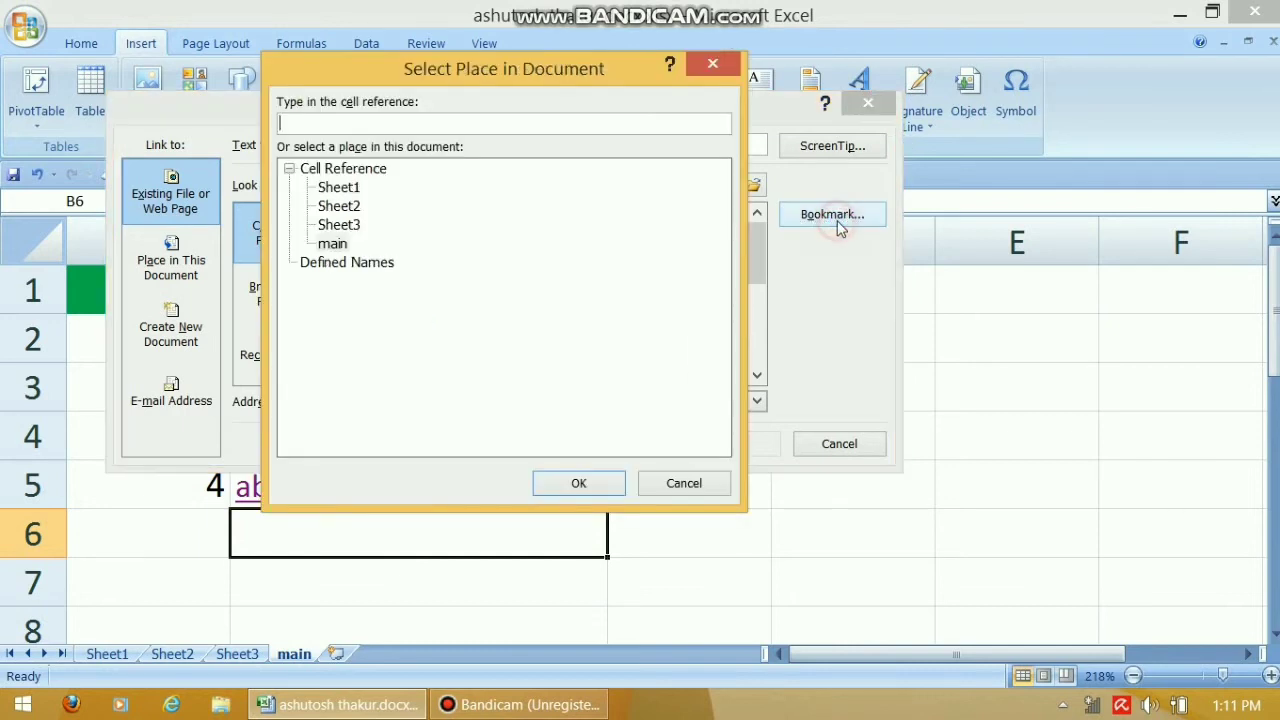
{"action": "left_click", "coordinate": [689, 484]}
{"action": "left_click_drag", "start_coordinate": [756, 252], "coordinate": [766, 346]}
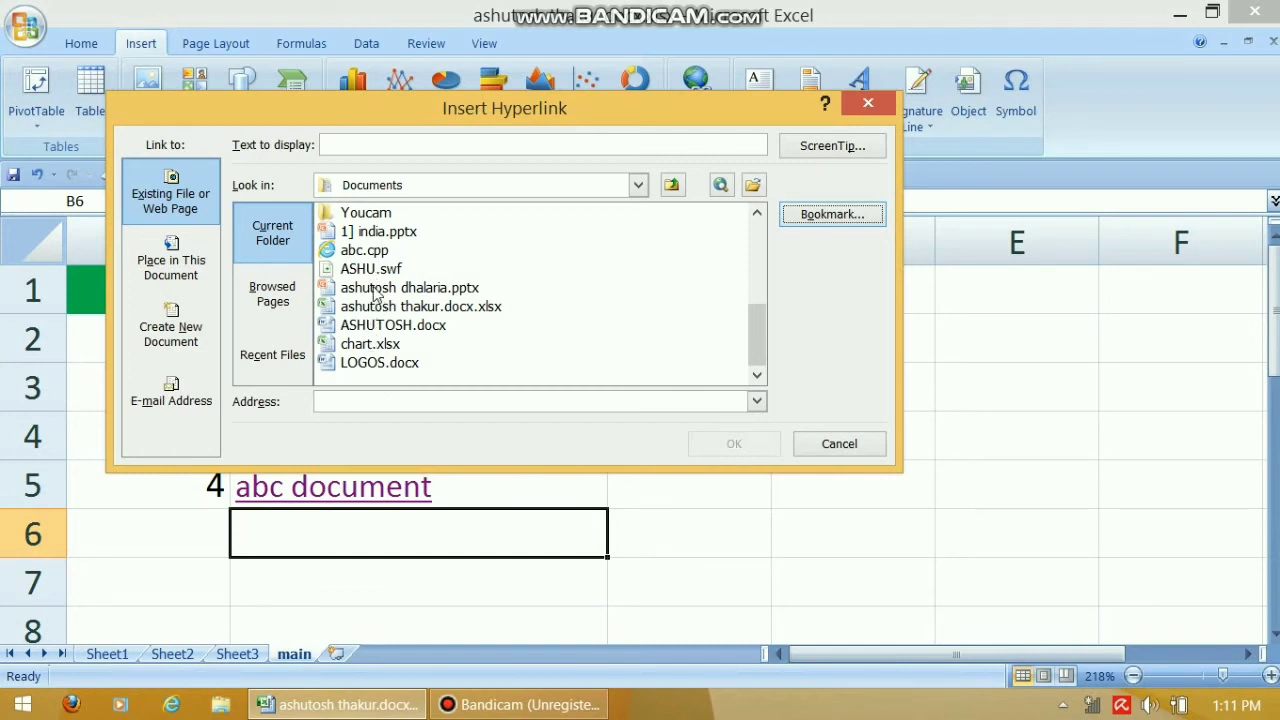
{"action": "left_click", "coordinate": [839, 446]}
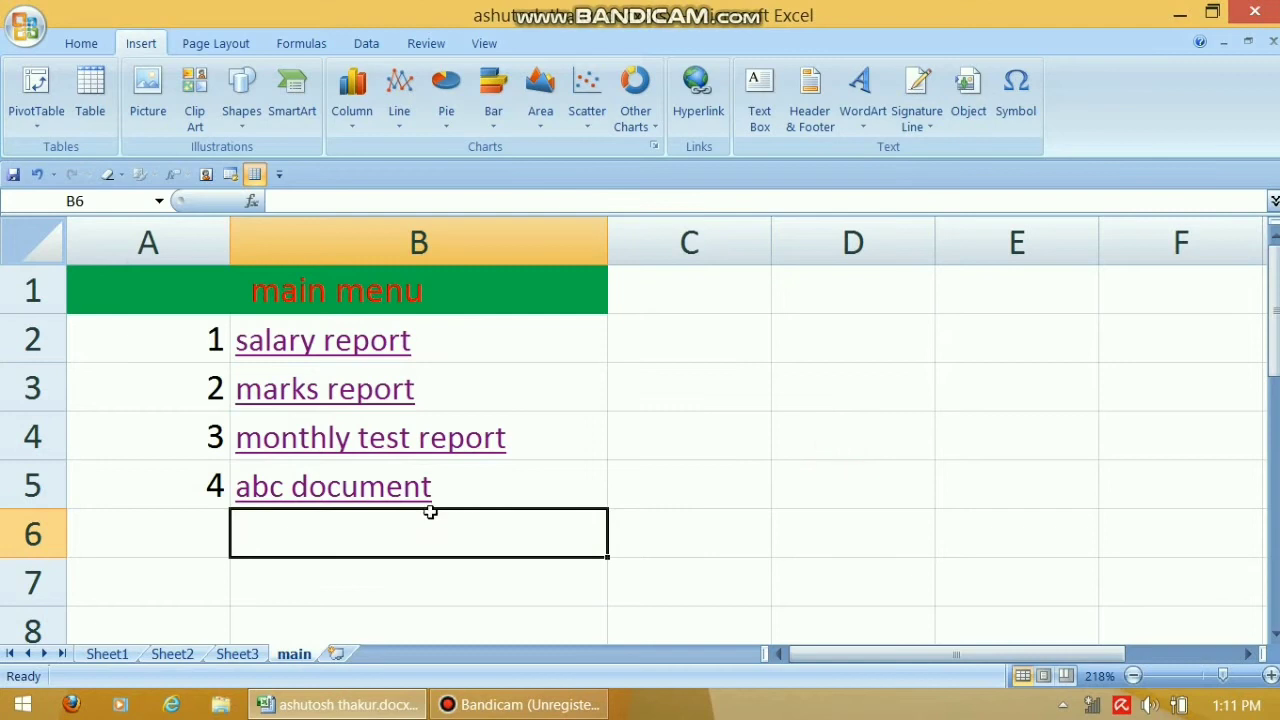
Enter 'ppt' in B6 and the number 5 in A6
{"action": "type", "text": "ppt"}
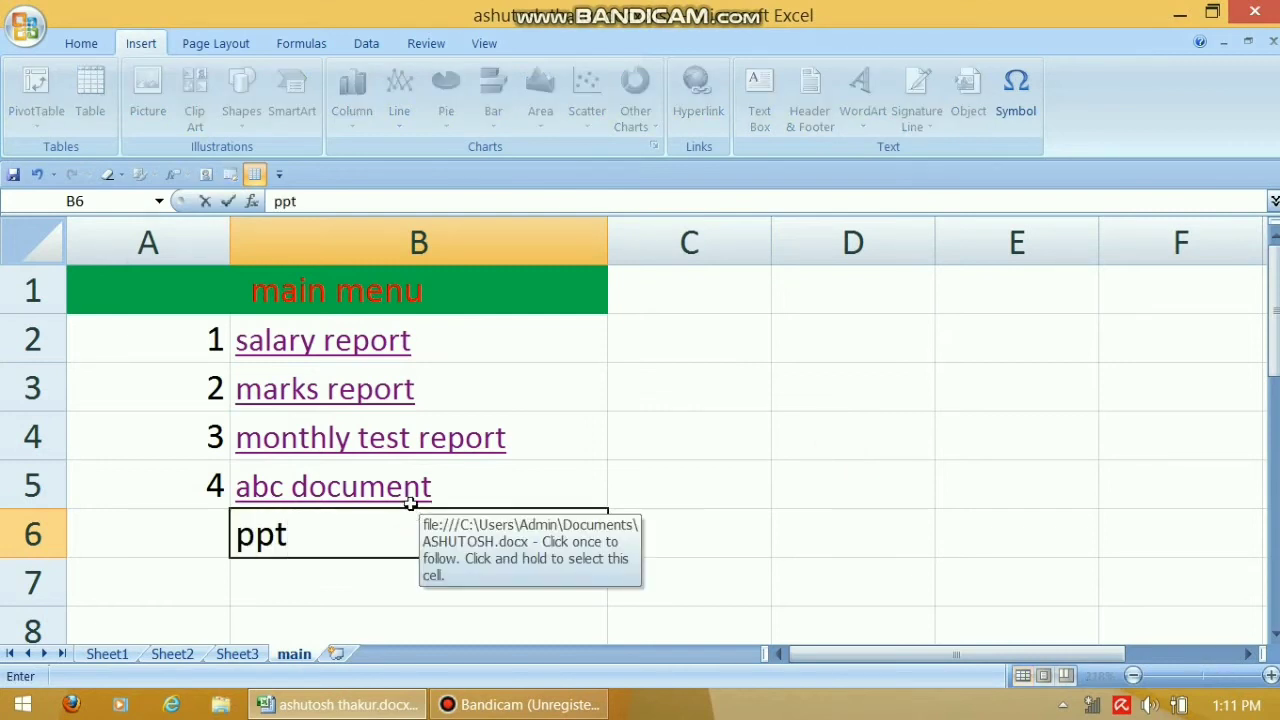
{"action": "left_click", "coordinate": [172, 540]}
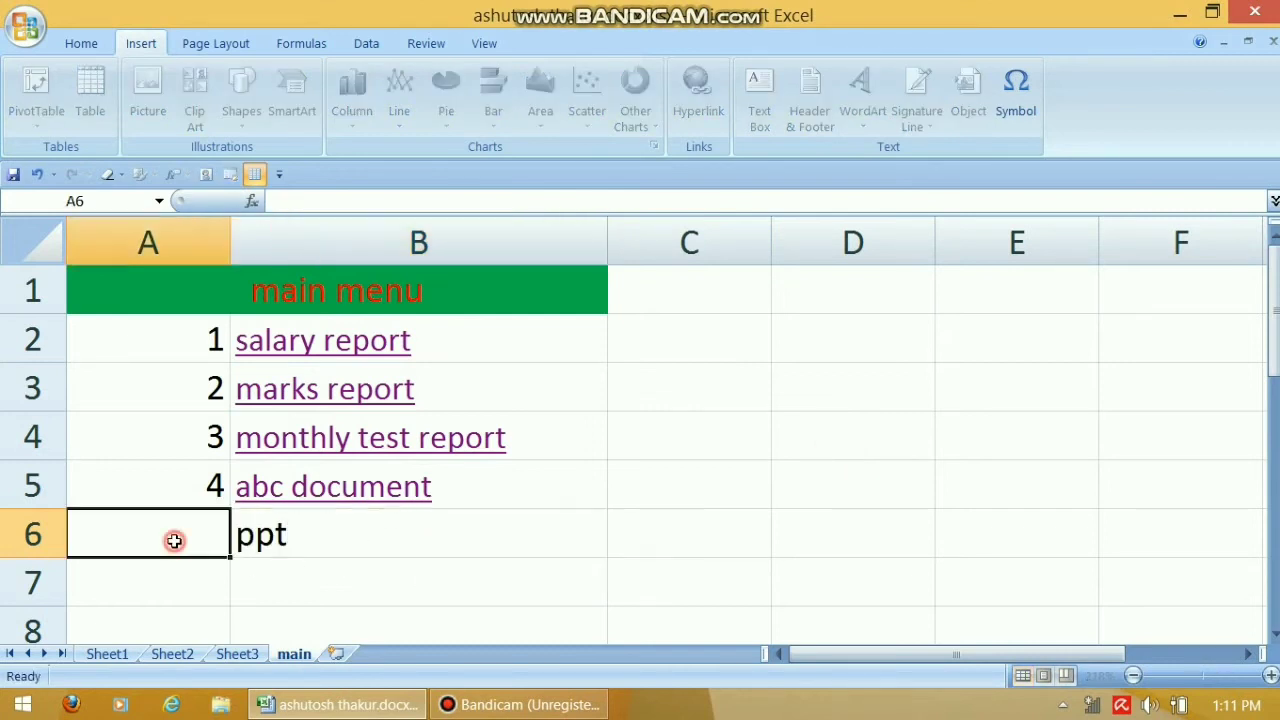
{"action": "type", "text": "5"}
{"action": "left_click", "coordinate": [314, 598]}
{"action": "left_click", "coordinate": [288, 530]}
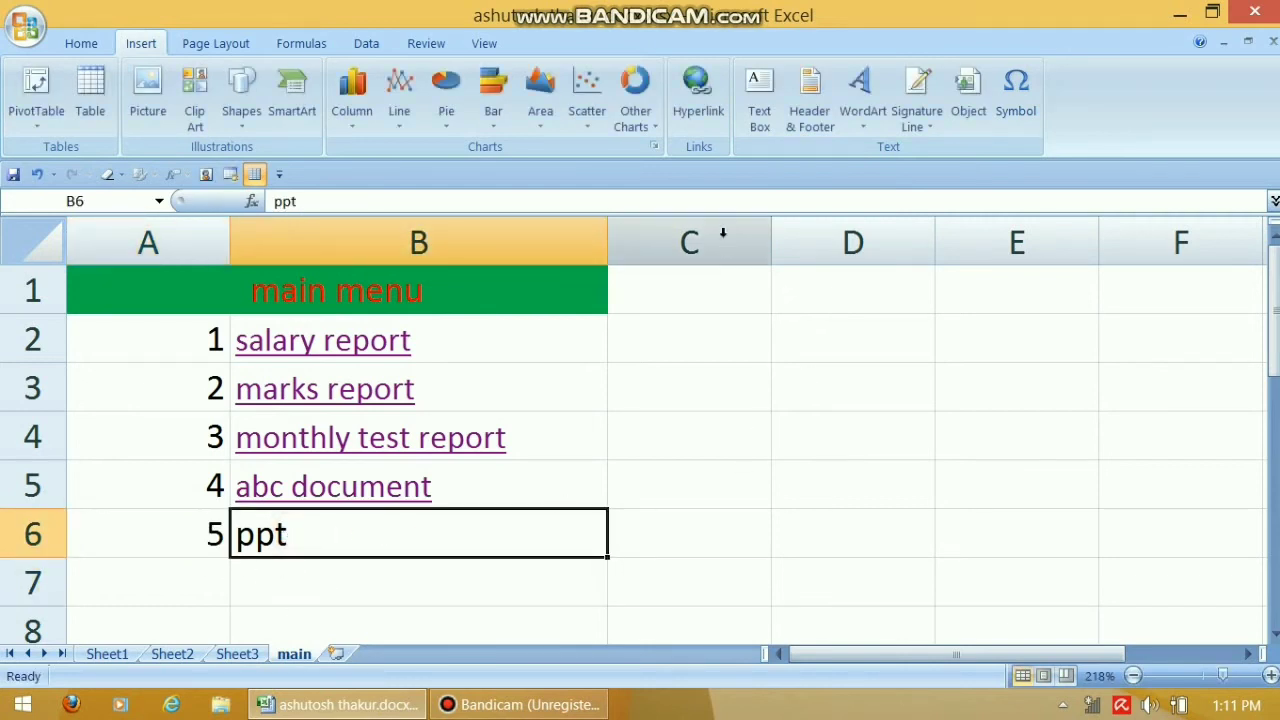
{"action": "left_click", "coordinate": [703, 118]}
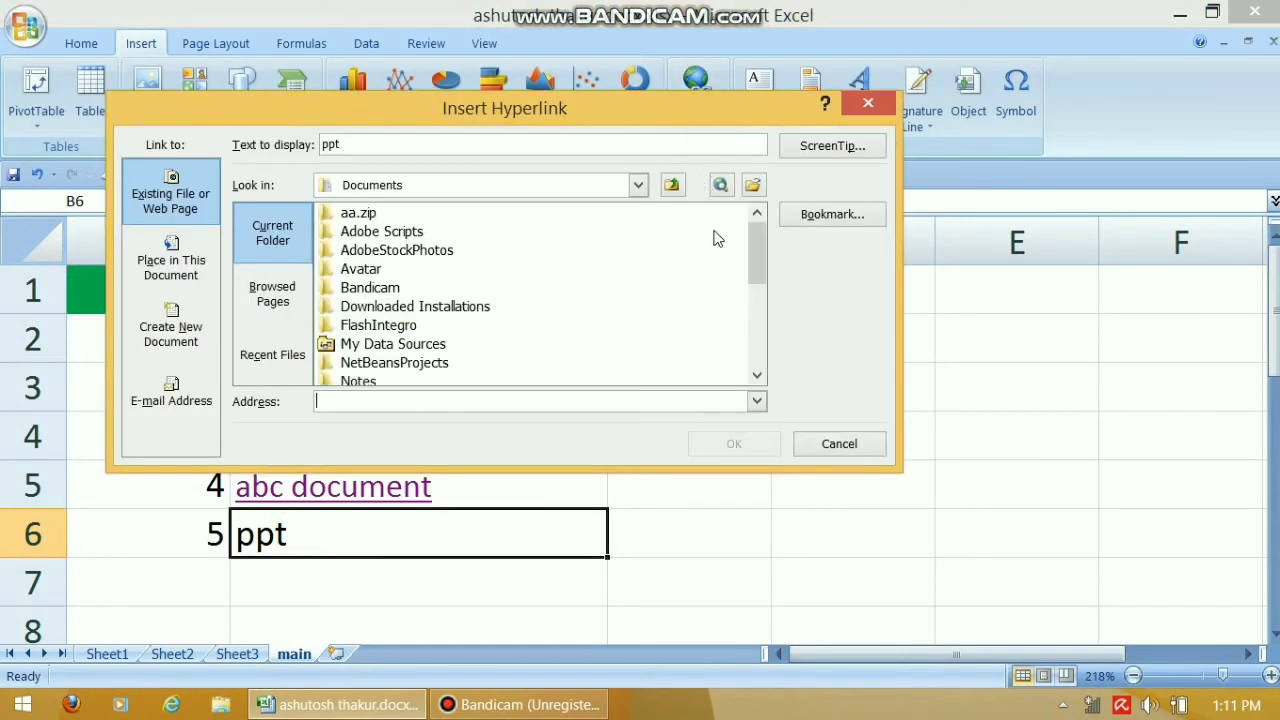
{"action": "left_click_drag", "start_coordinate": [758, 260], "coordinate": [759, 338]}
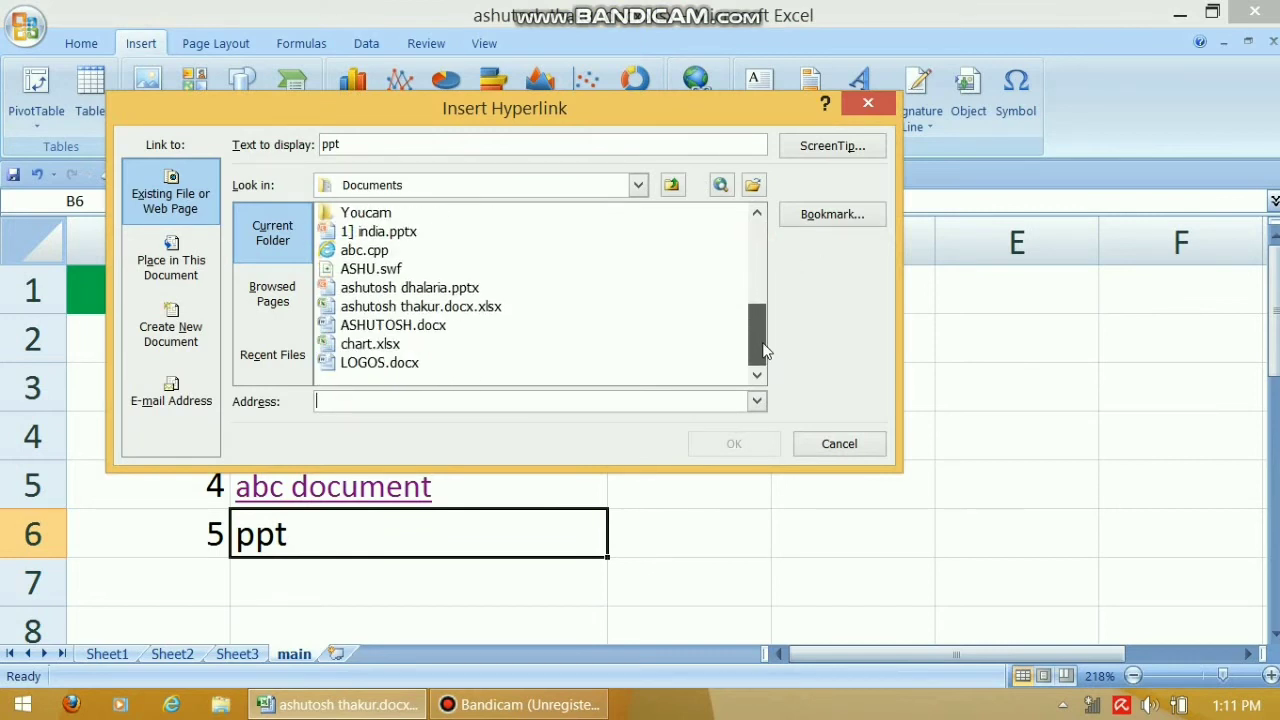
{"action": "left_click", "coordinate": [402, 290]}
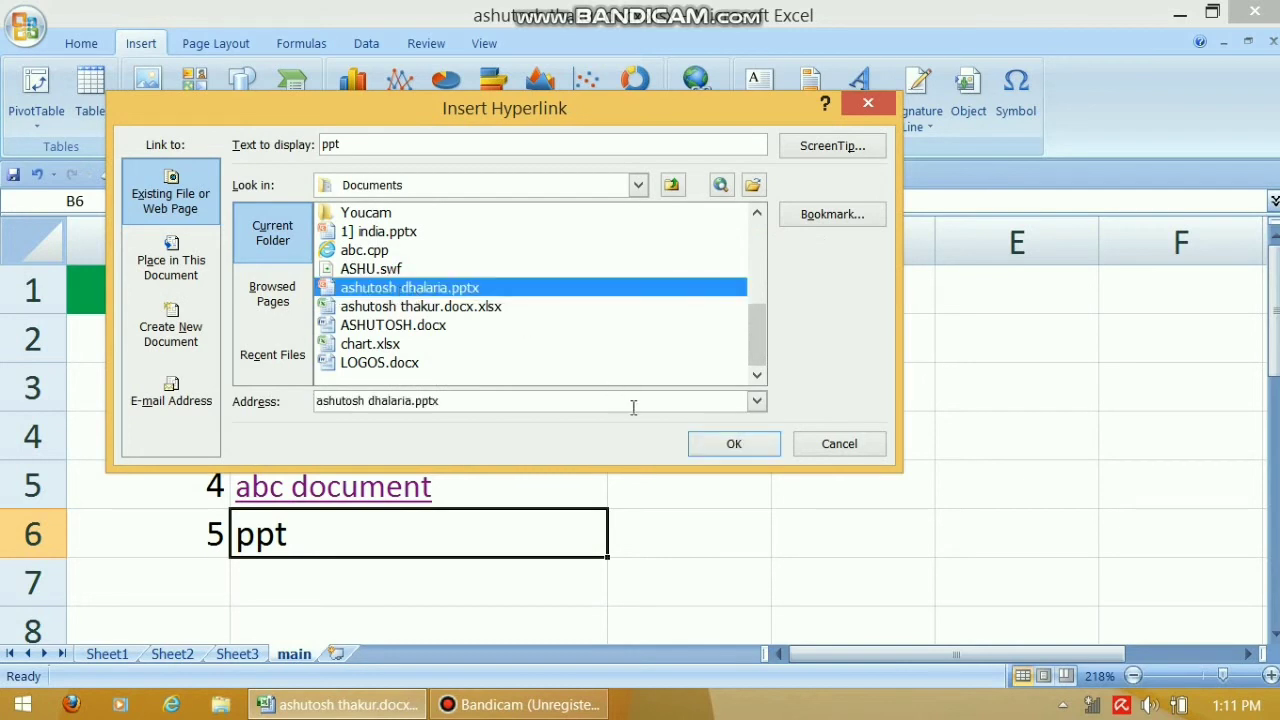
{"action": "left_click", "coordinate": [708, 450]}
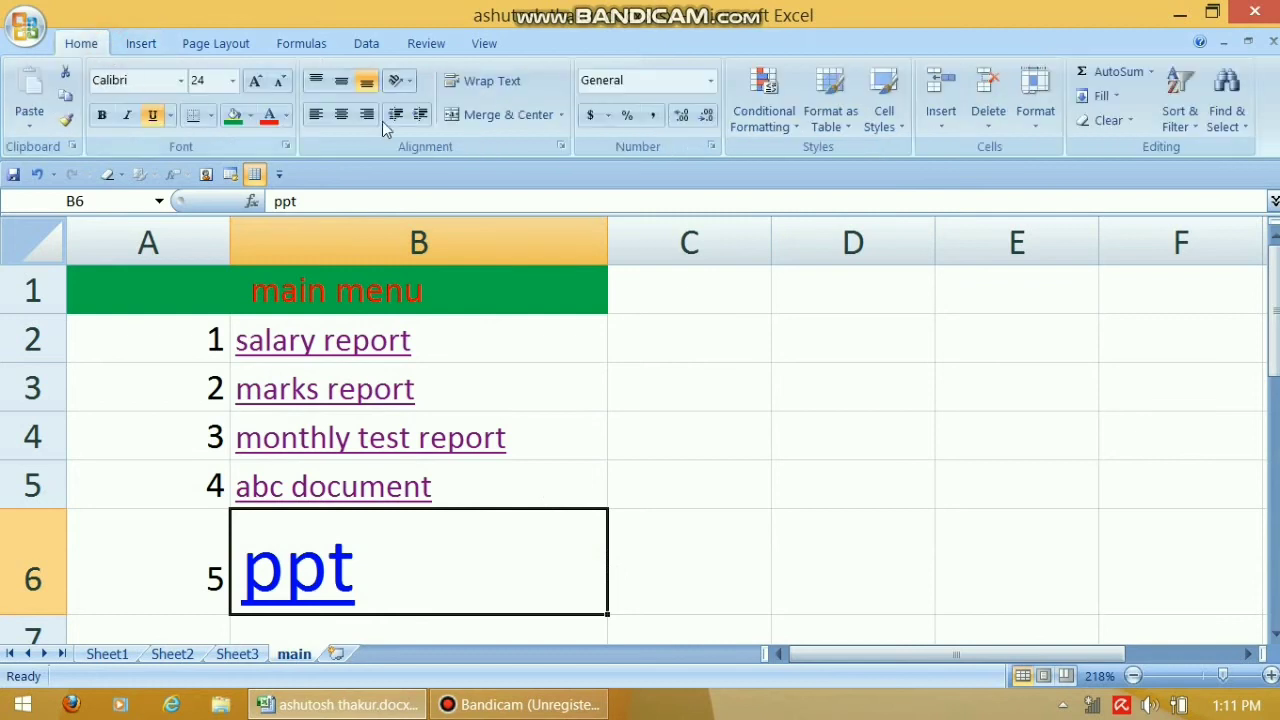
Shrink the ppt text to size 14, then follow its link to the MORAL VALUES presentation
{"action": "left_click", "coordinate": [281, 81]}
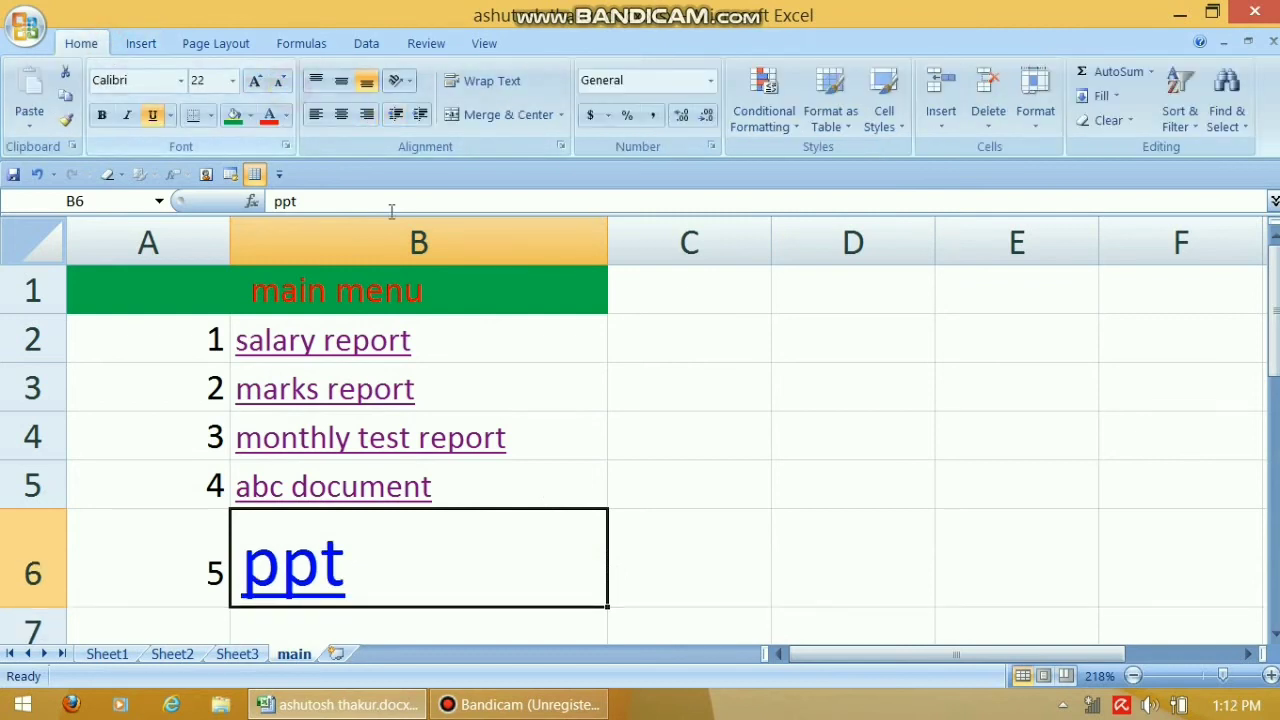
{"action": "left_click", "coordinate": [281, 81]}
{"action": "left_click", "coordinate": [281, 81]}
{"action": "left_click", "coordinate": [281, 81]}
{"action": "left_click", "coordinate": [281, 81]}
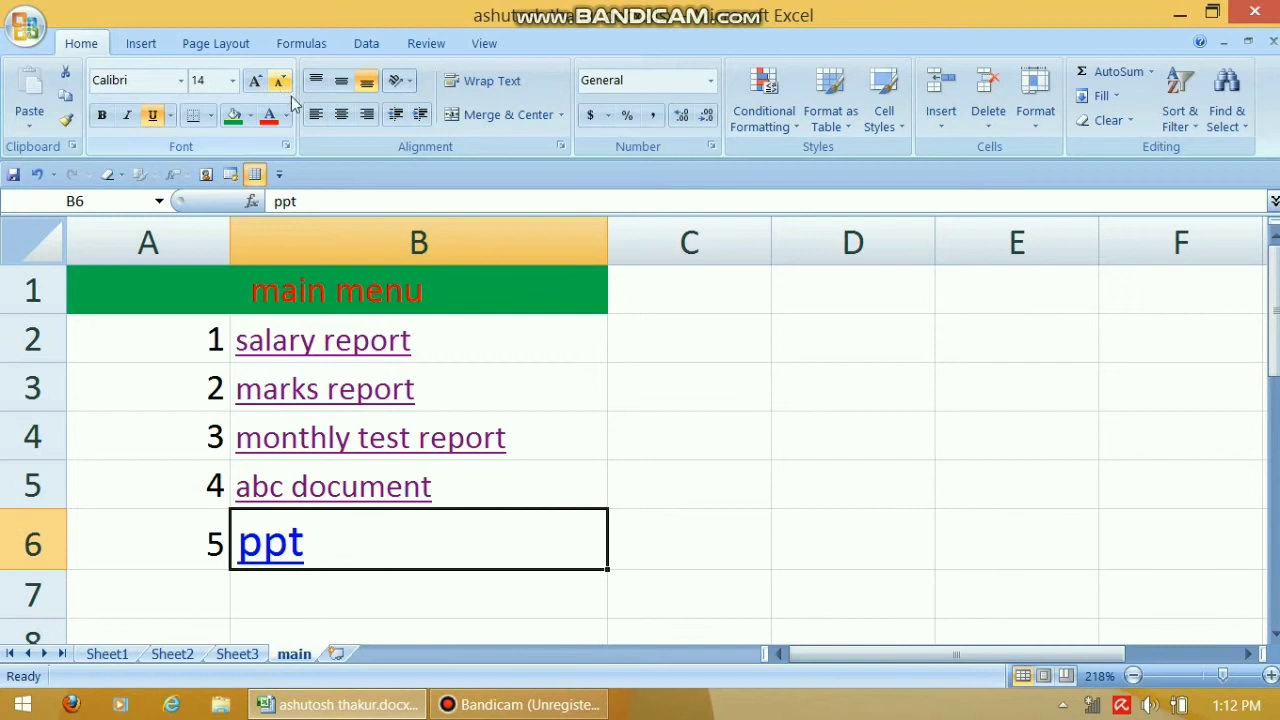
{"action": "left_click", "coordinate": [715, 522]}
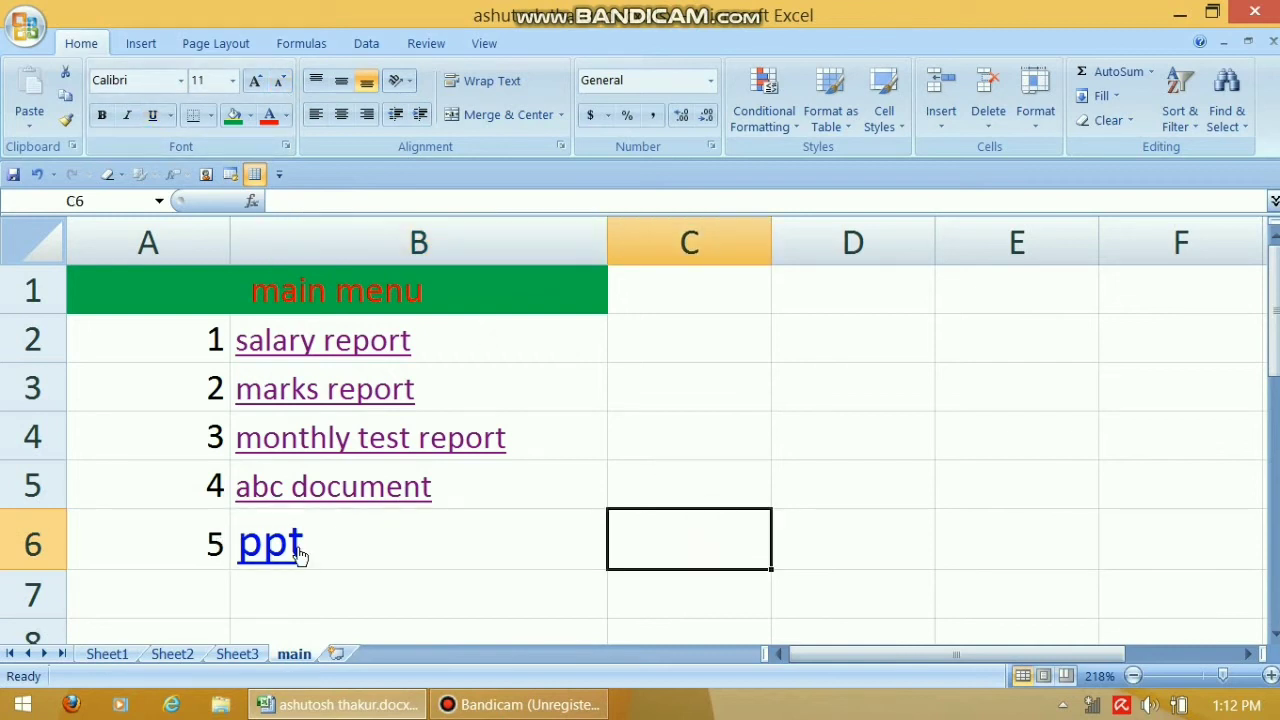
{"action": "left_click", "coordinate": [300, 555]}
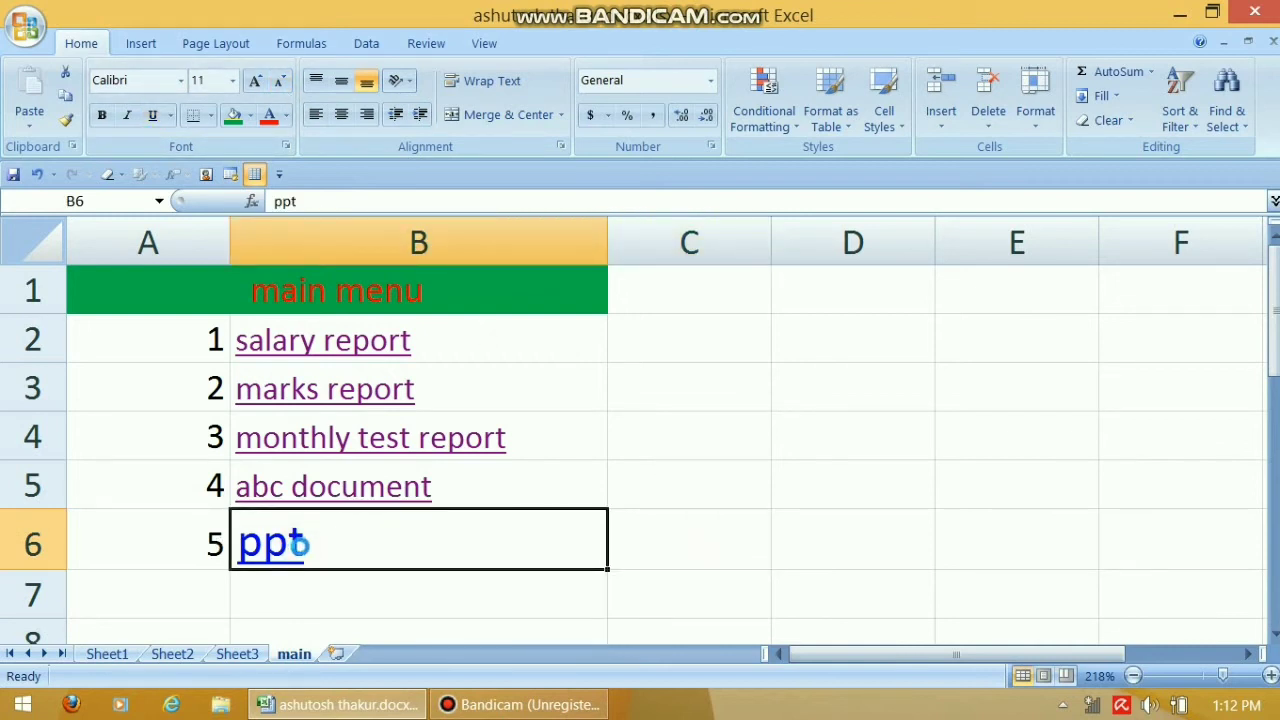
{"action": "left_click", "coordinate": [297, 541]}
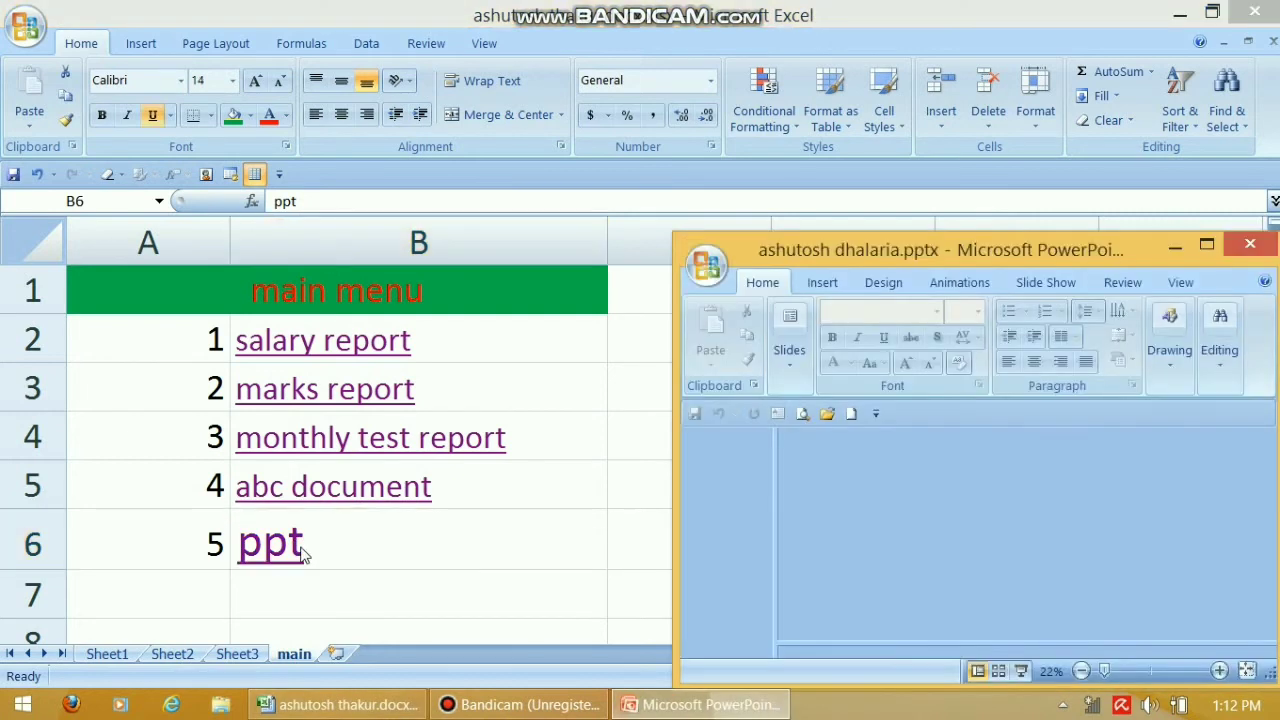
Maximize PowerPoint, view slide 2 of the MORAL VALUES presentation, then close it
{"action": "left_click", "coordinate": [1207, 245]}
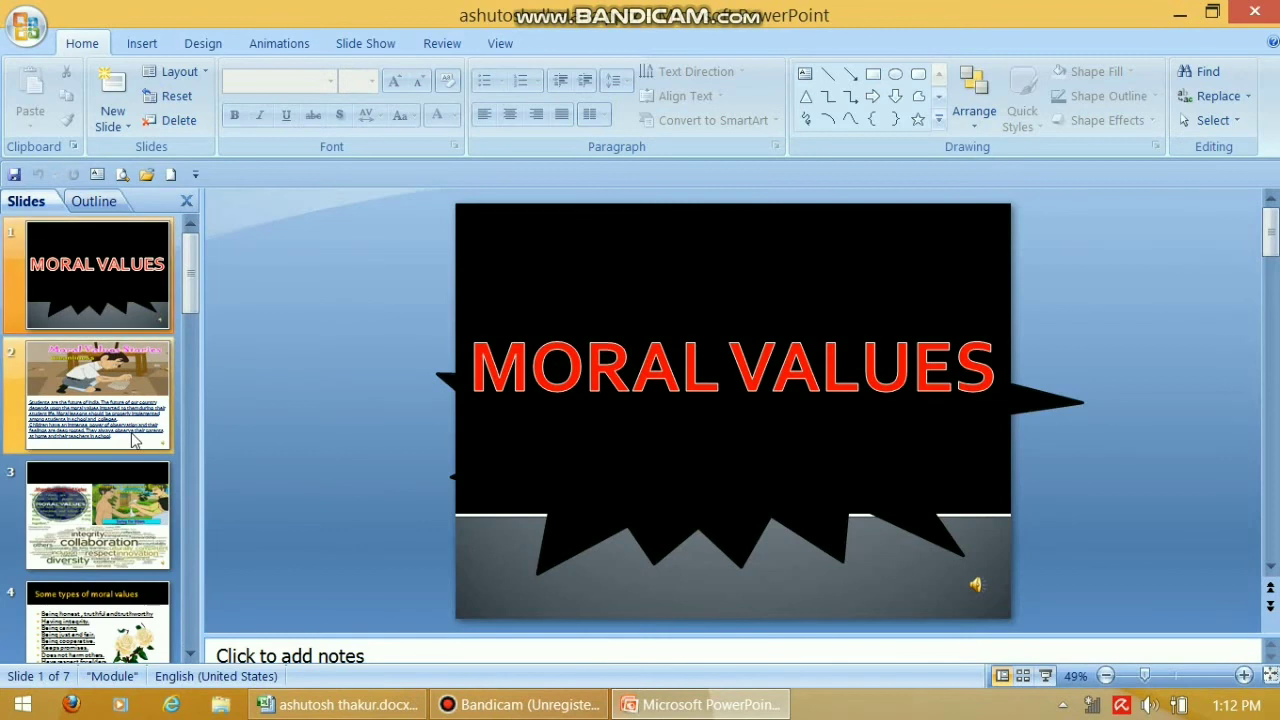
{"action": "left_click", "coordinate": [135, 440]}
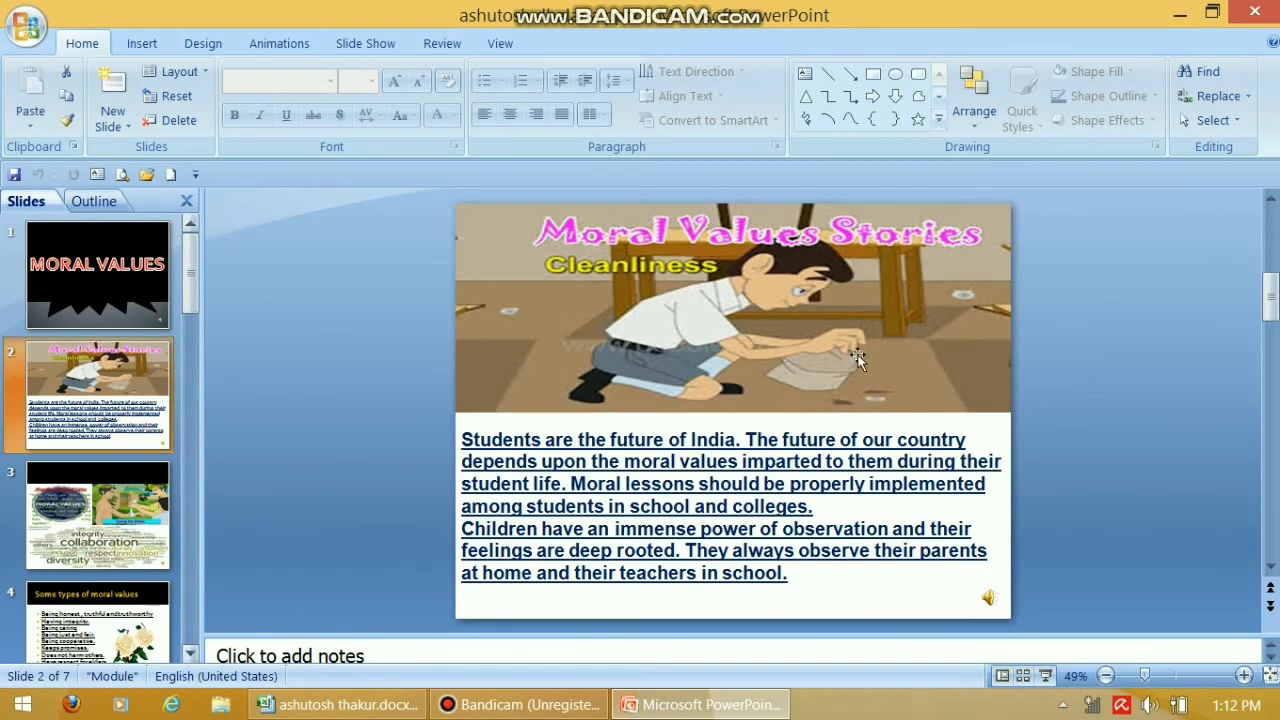
{"action": "left_click", "coordinate": [1255, 11]}
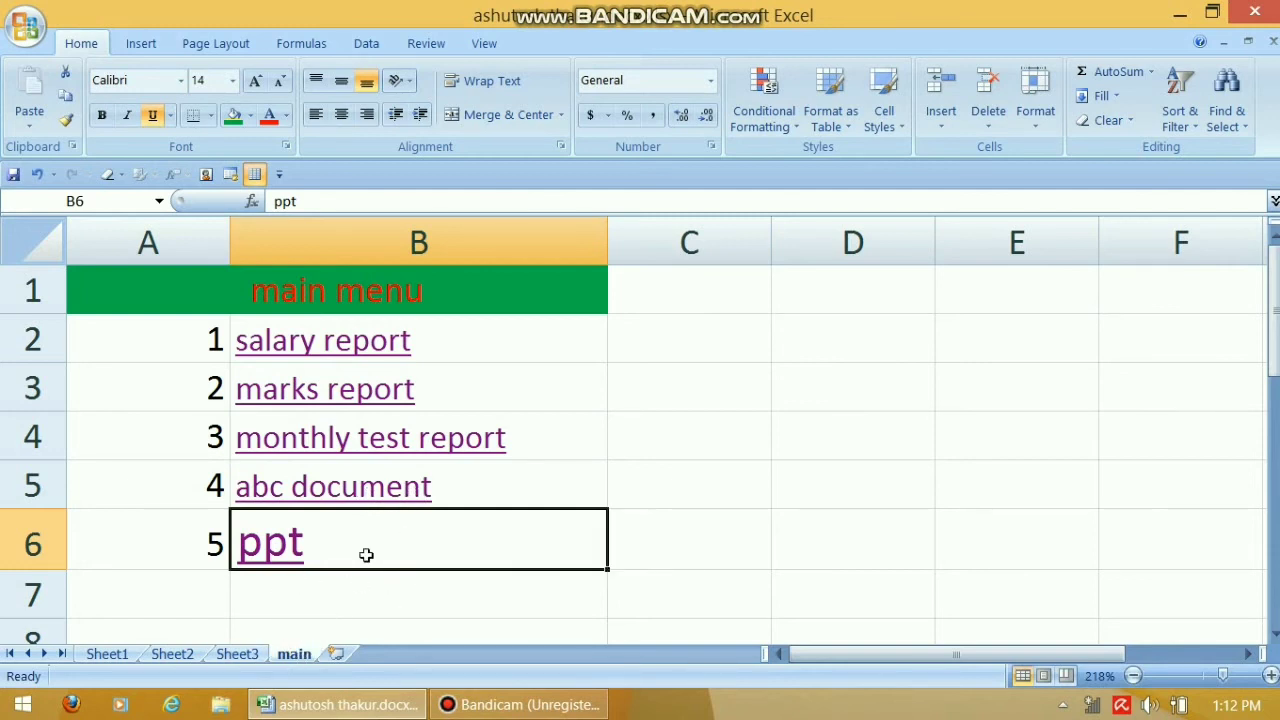
Check the Monthly test report sheet, then return to the main menu and select B3
{"action": "left_click", "coordinate": [238, 653]}
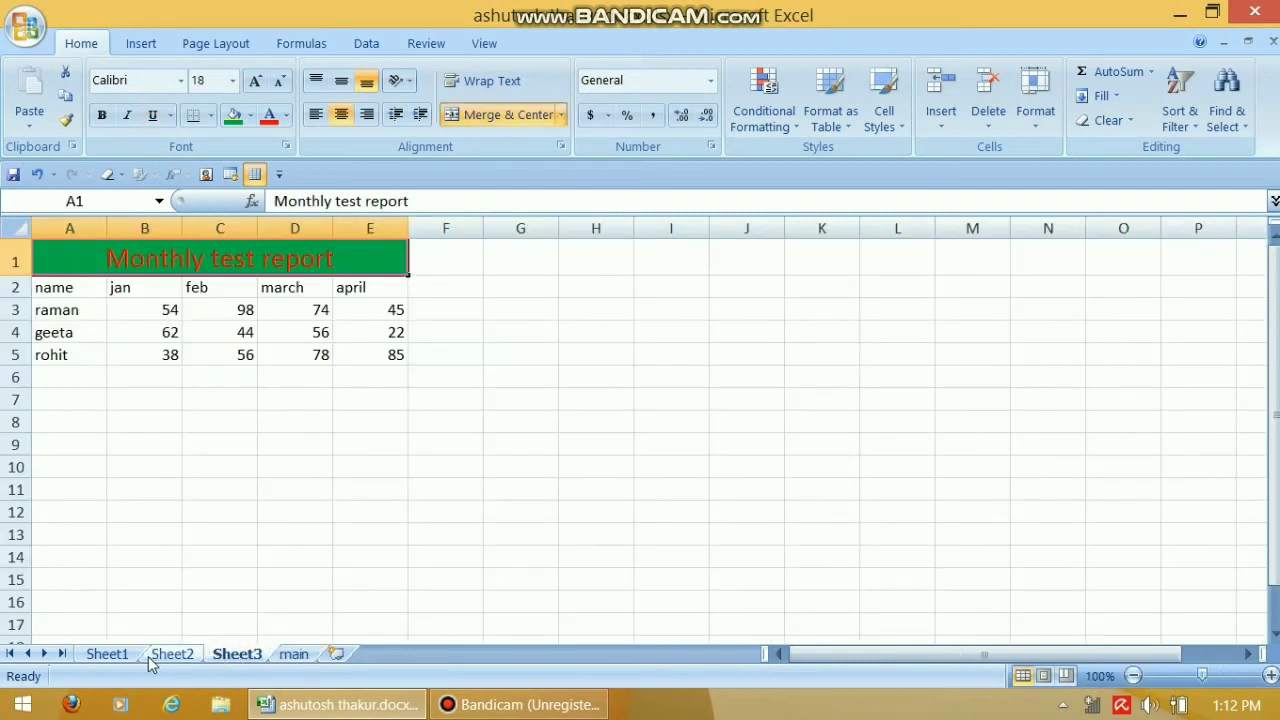
{"action": "left_click", "coordinate": [294, 653]}
{"action": "left_click", "coordinate": [578, 401]}
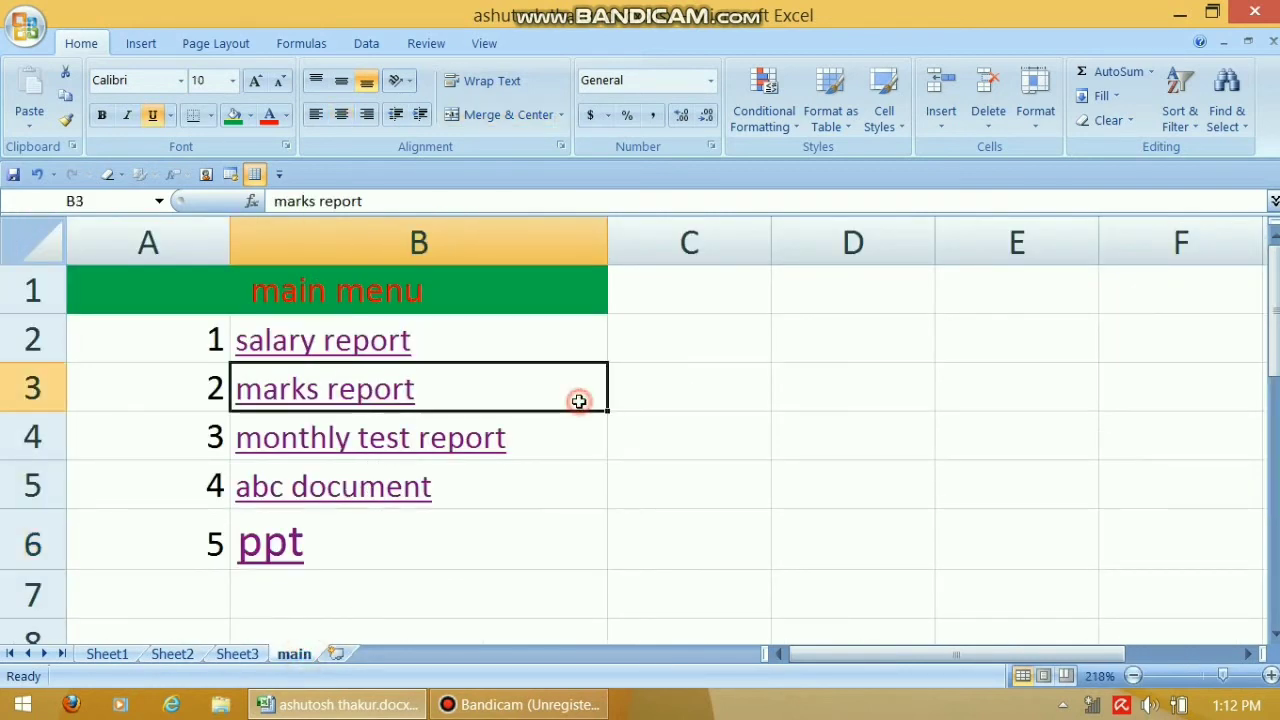
Draw a text box in column D, type sample text into it, then delete it
{"action": "left_click", "coordinate": [124, 45]}
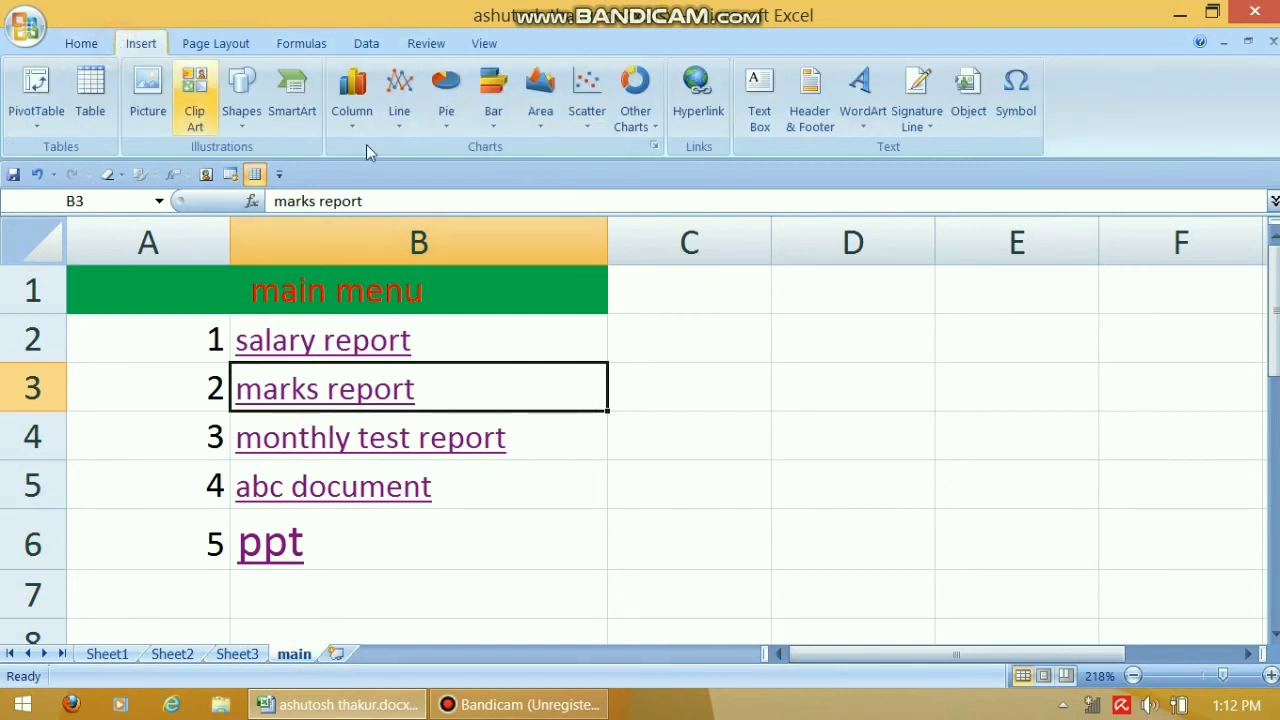
{"action": "left_click", "coordinate": [773, 120]}
{"action": "left_click_drag", "start_coordinate": [763, 320], "coordinate": [1145, 574]}
{"action": "type", "text": "djfdkj fhd"}
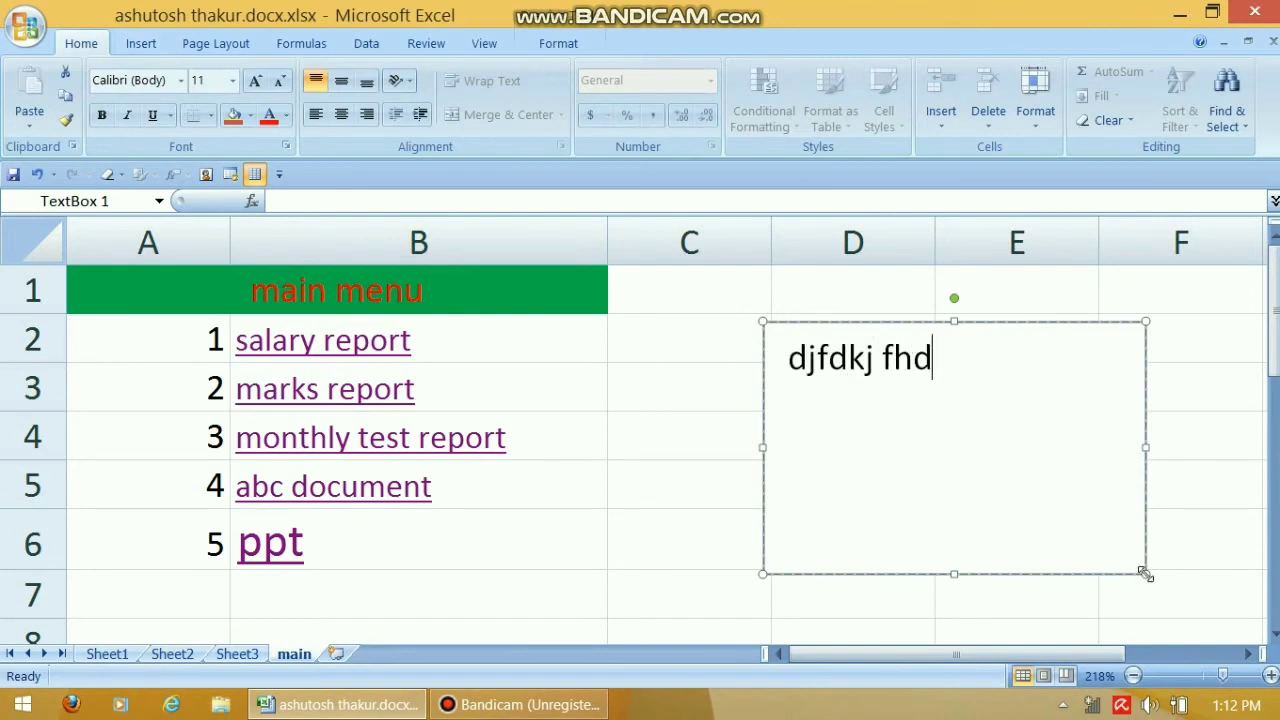
{"action": "type", "text": "kfh kdh fkd fkd fkd fhdkjf dkjh fd hfjkdh fkdh k"}
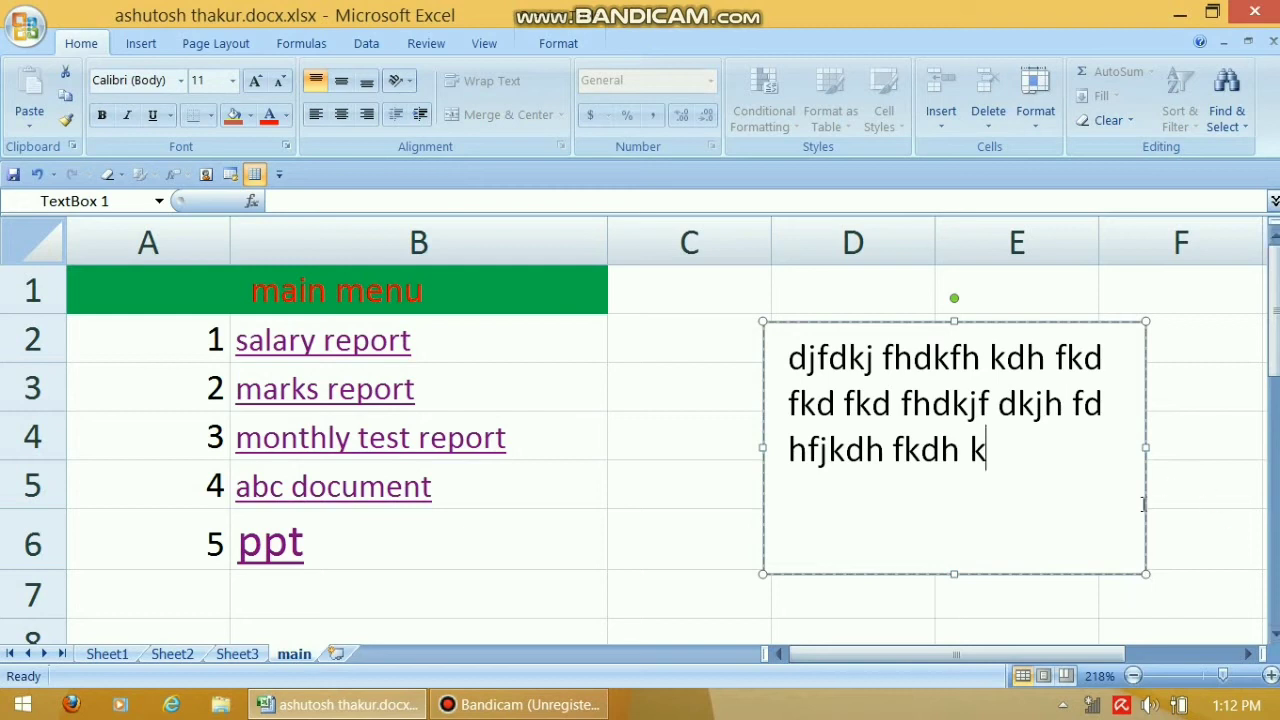
{"action": "left_click", "coordinate": [1083, 322]}
{"action": "key", "text": "Delete"}
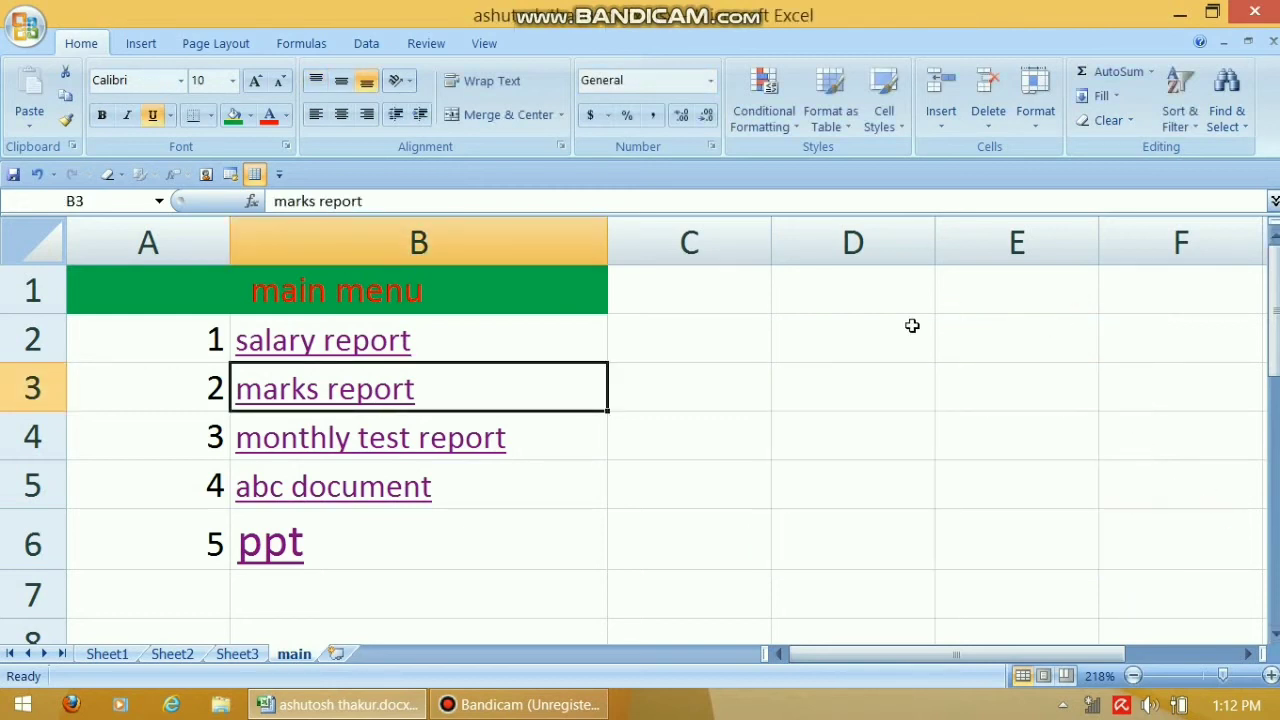
{"action": "left_click", "coordinate": [760, 345]}
{"action": "left_click", "coordinate": [140, 44]}
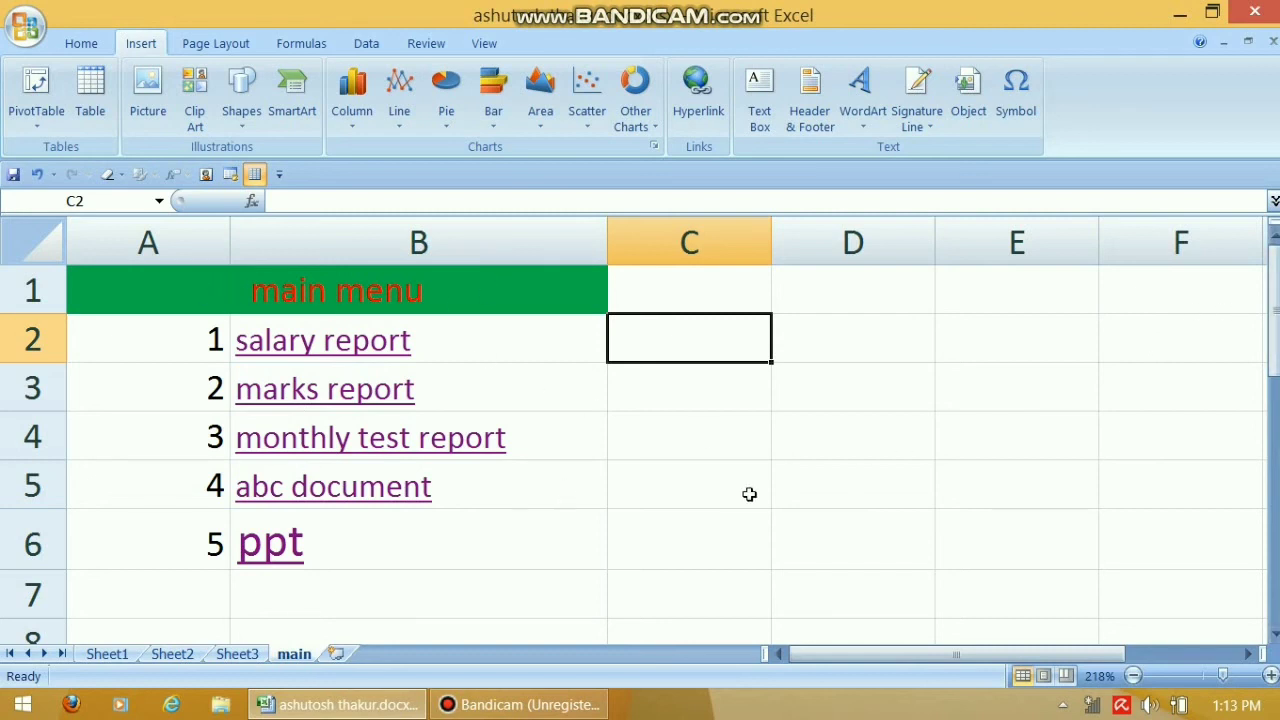
{"action": "left_click_drag", "start_coordinate": [1273, 310], "coordinate": [1273, 320]}
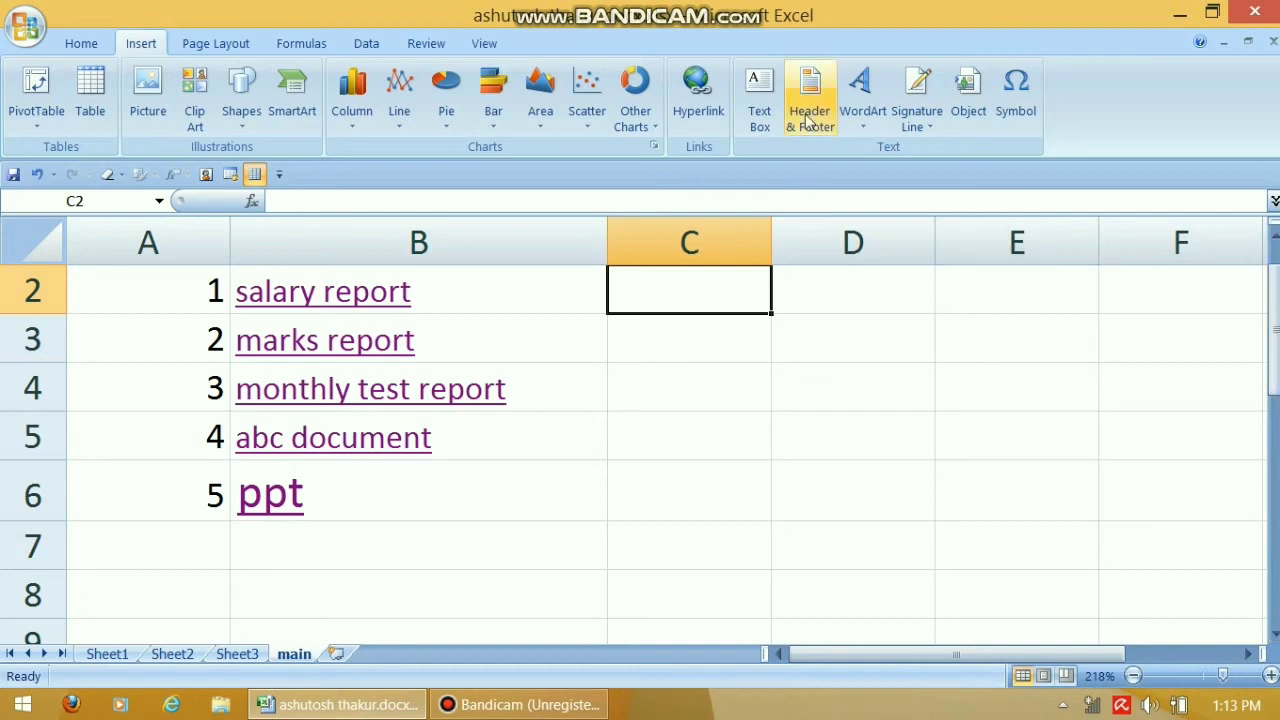
{"action": "left_click", "coordinate": [860, 118]}
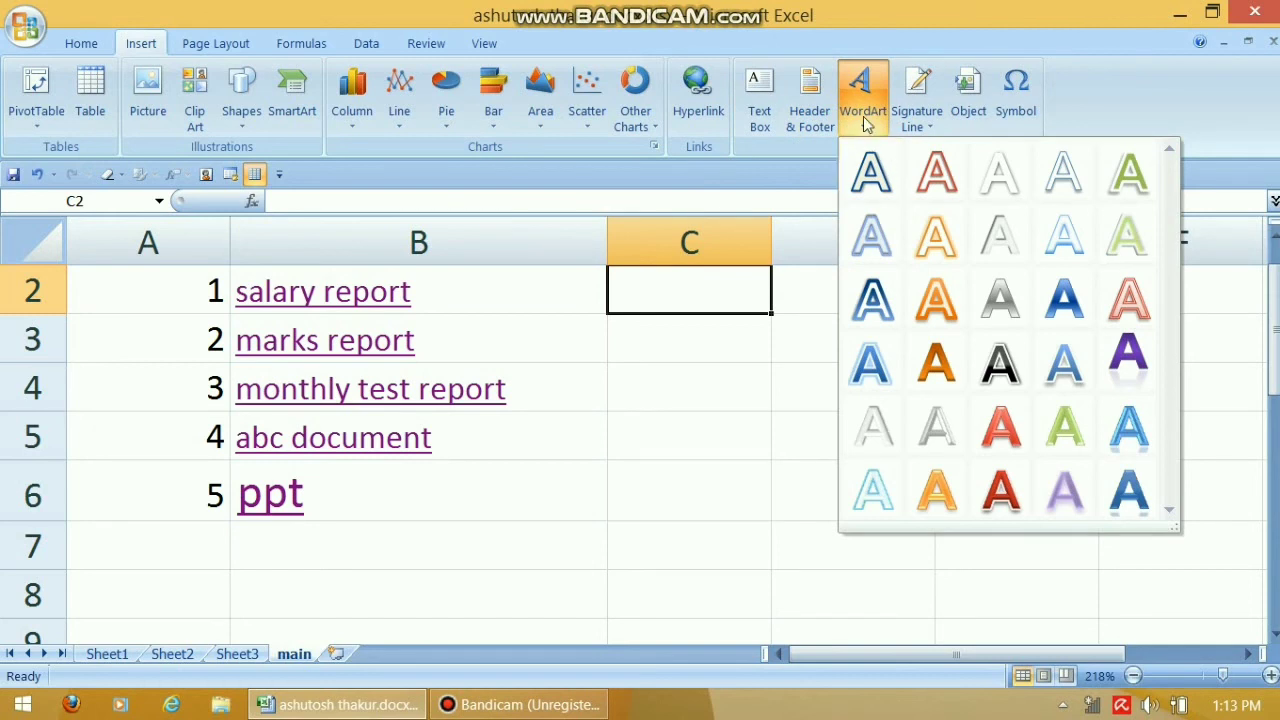
Insert red-style WordArt reading 'indian', move it over columns C–E, then delete it
{"action": "left_click", "coordinate": [1000, 424]}
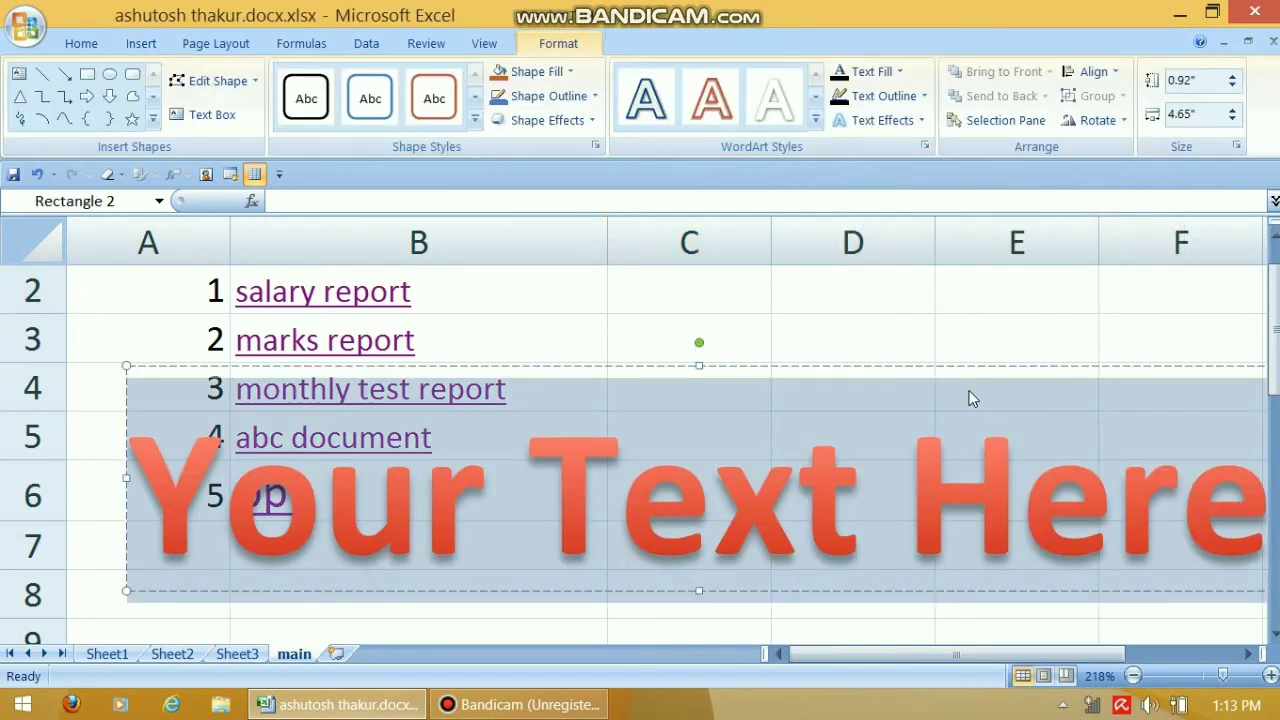
{"action": "type", "text": "indian"}
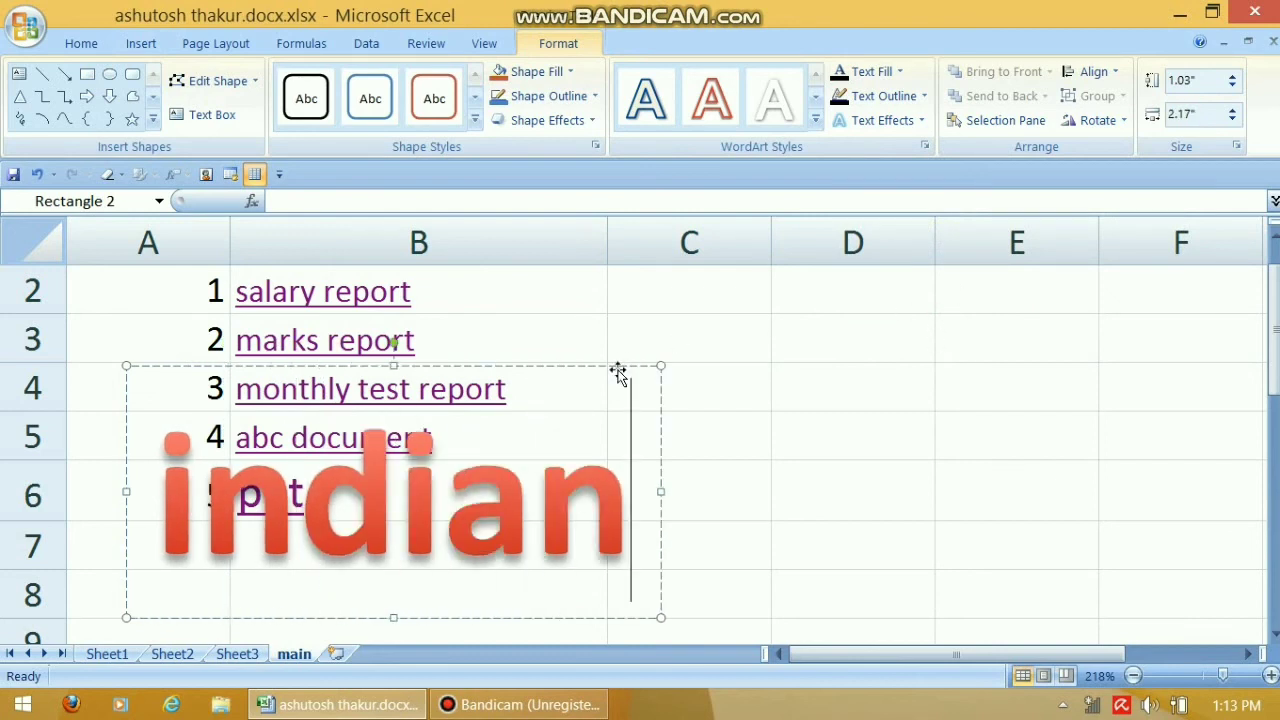
{"action": "left_click_drag", "start_coordinate": [618, 370], "coordinate": [1013, 308]}
{"action": "left_click", "coordinate": [1088, 452]}
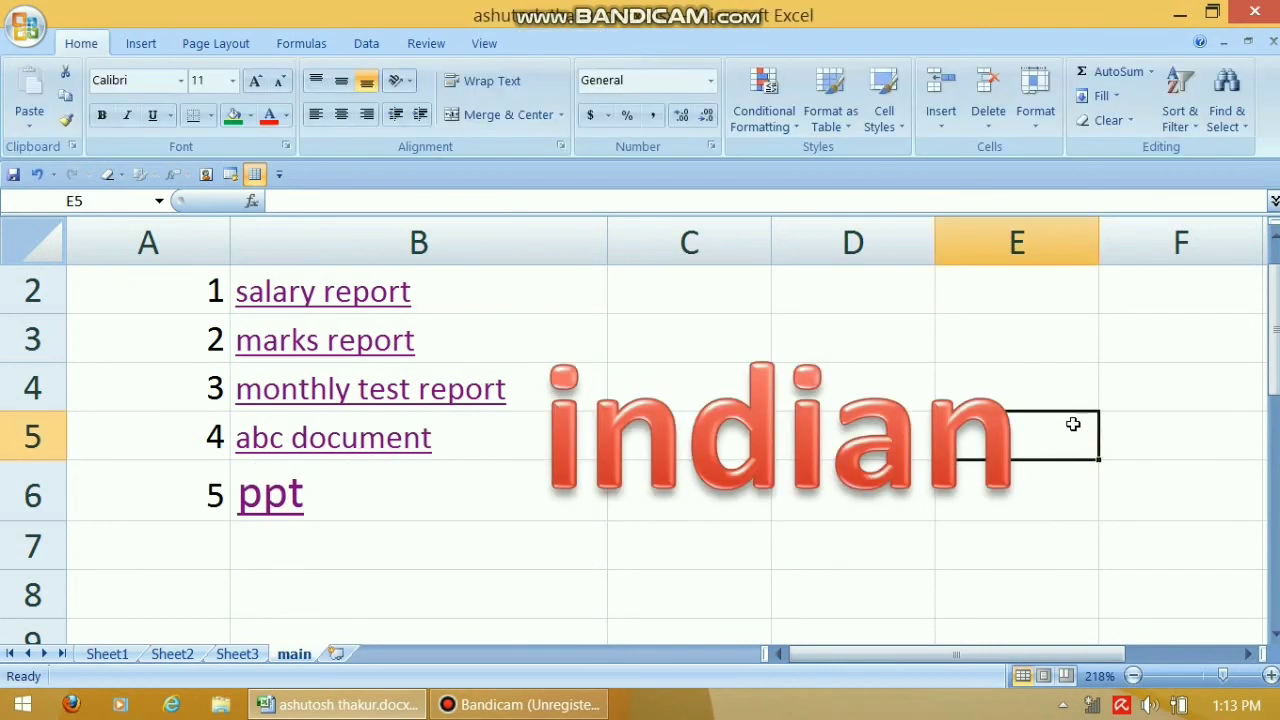
{"action": "left_click", "coordinate": [776, 440]}
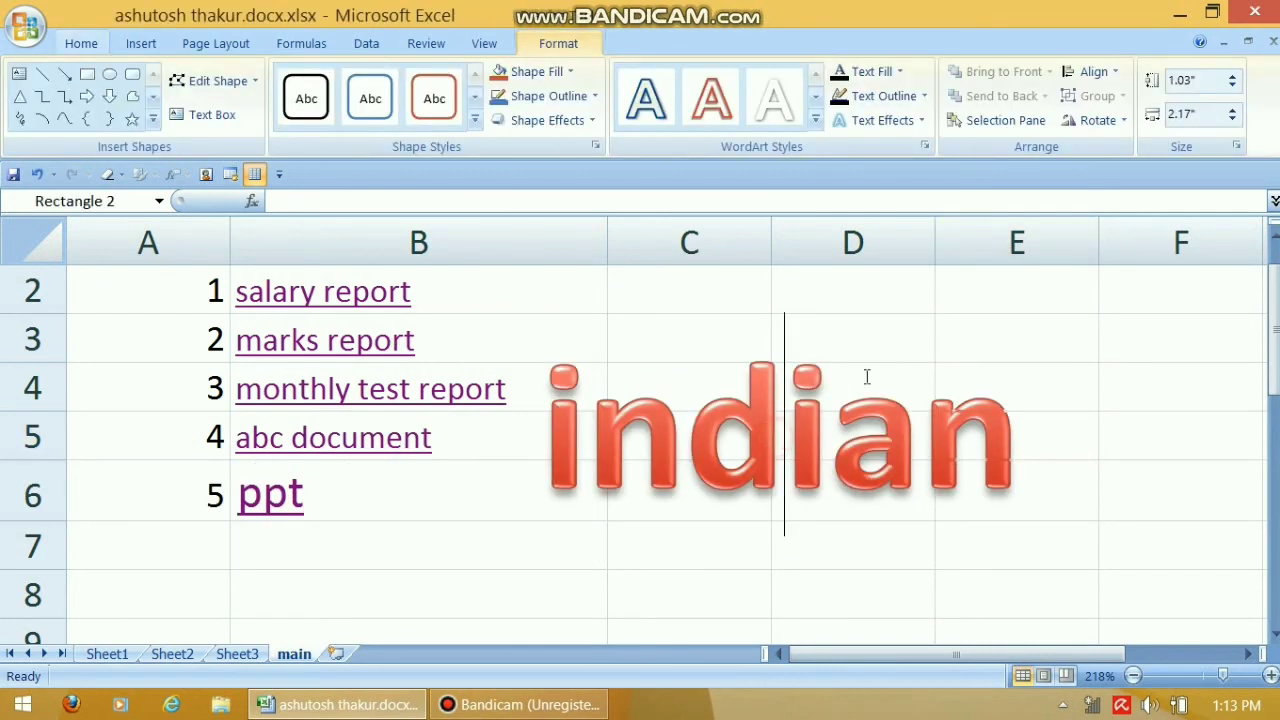
{"action": "left_click", "coordinate": [981, 297]}
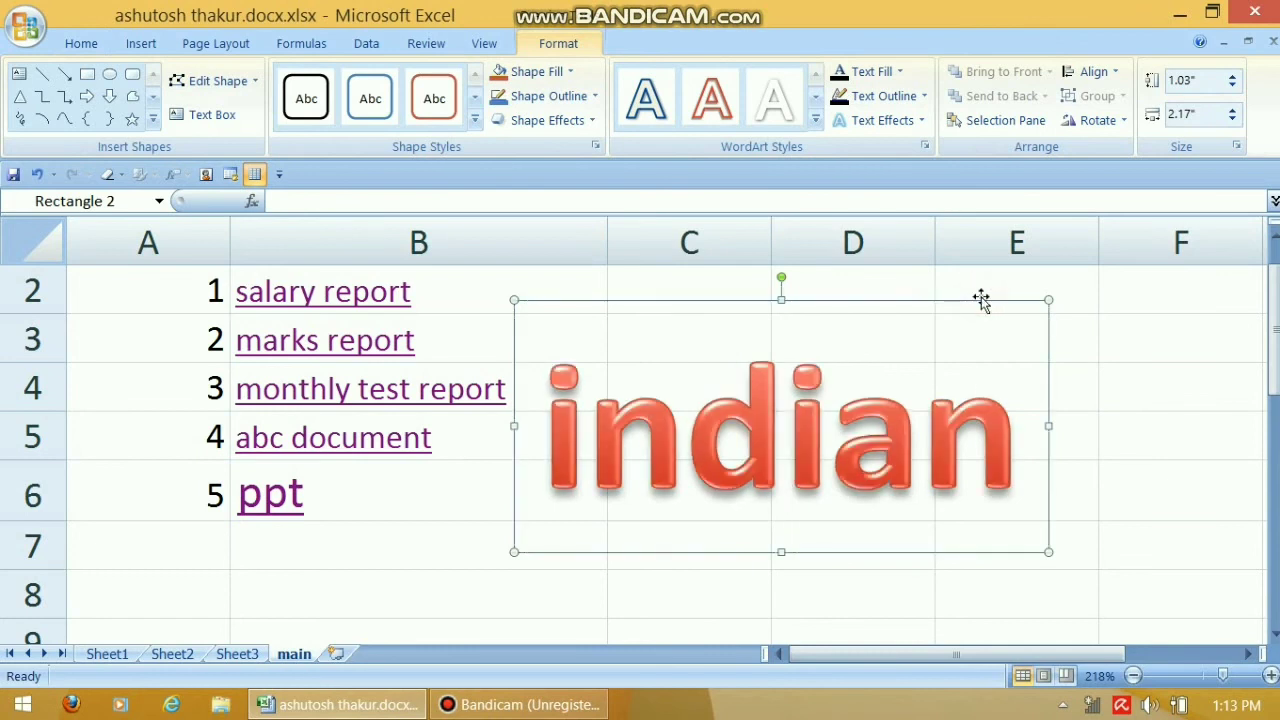
{"action": "key", "text": "Delete"}
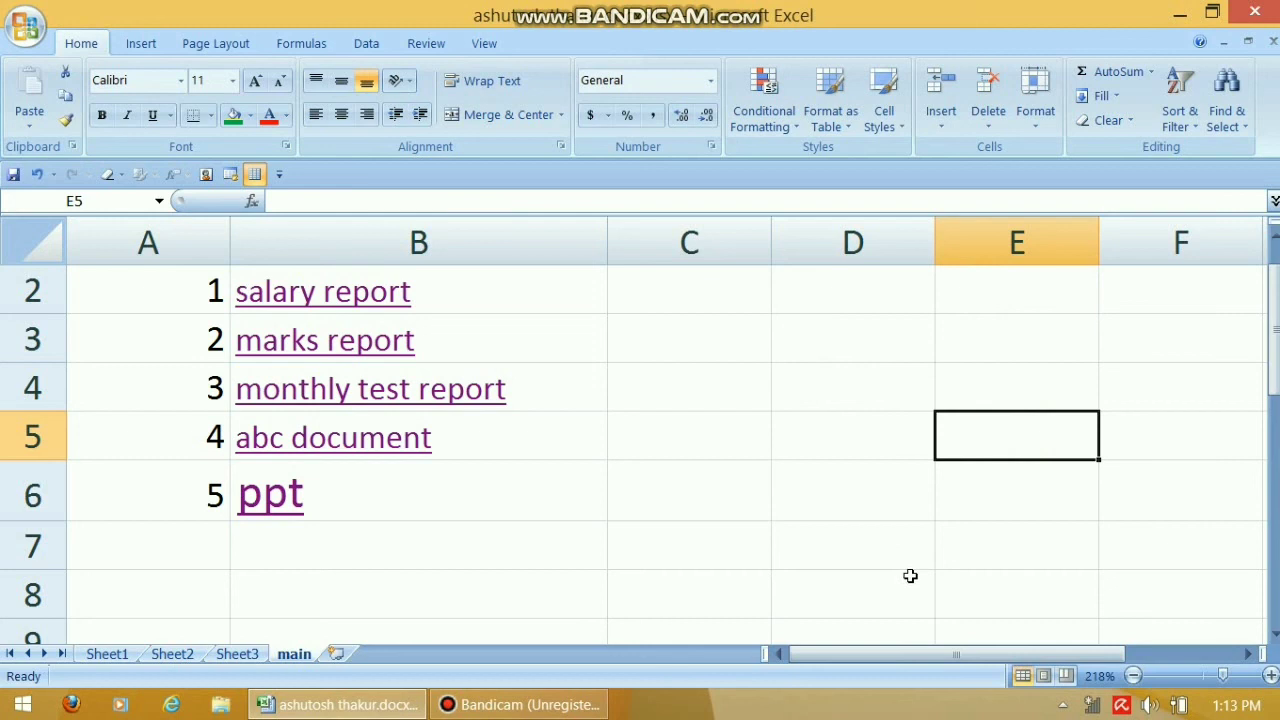
Select cell B8 and start a Microsoft Office Signature Line from the Insert tab
{"action": "left_click", "coordinate": [141, 43]}
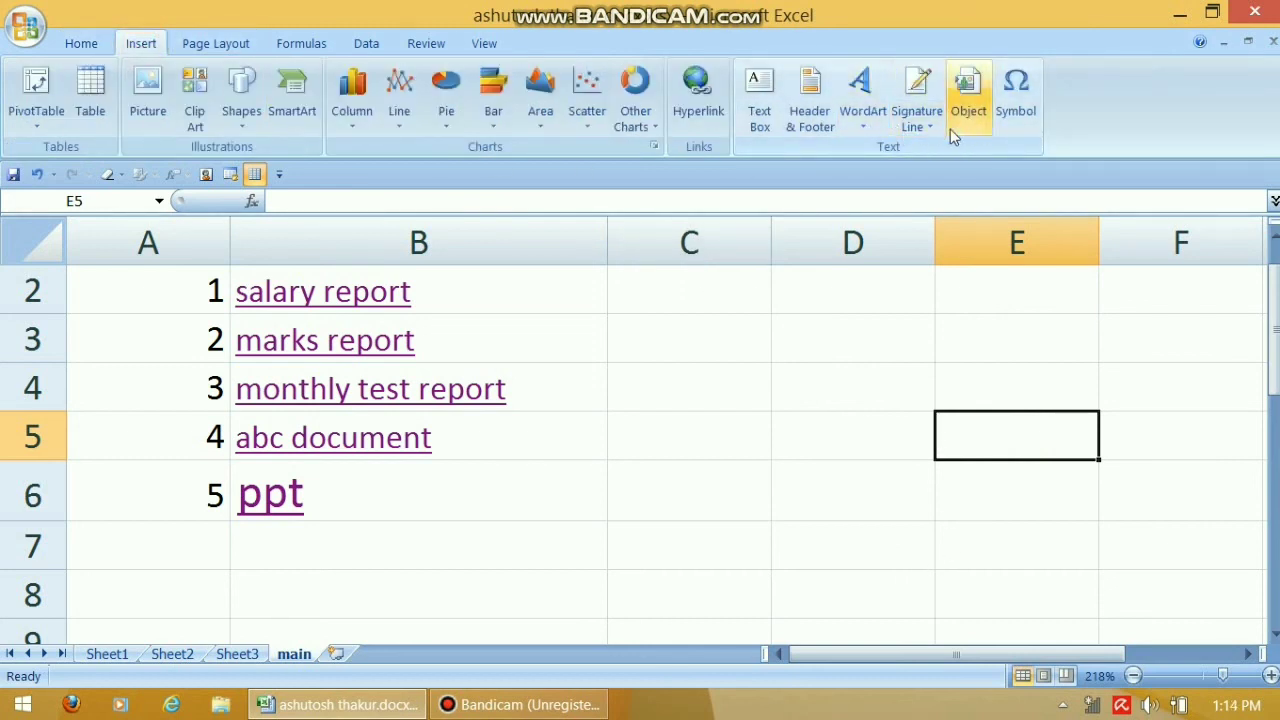
{"action": "left_click", "coordinate": [752, 393]}
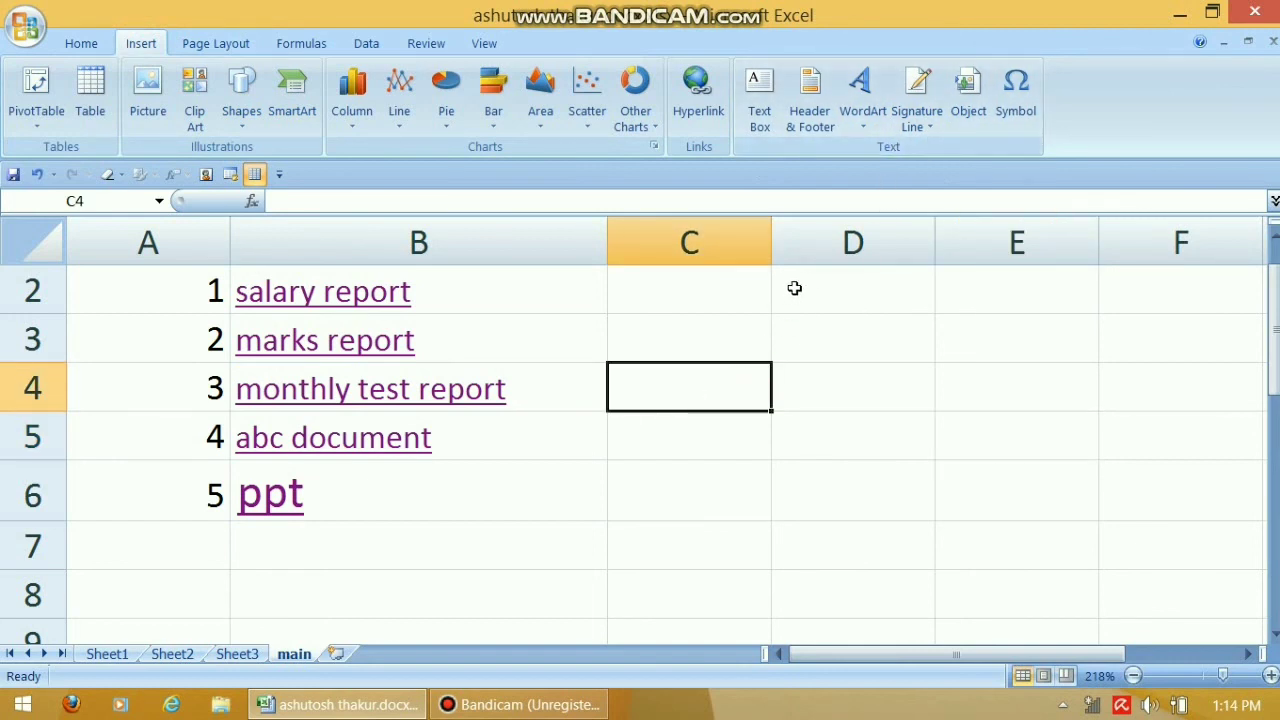
{"action": "left_click", "coordinate": [928, 122]}
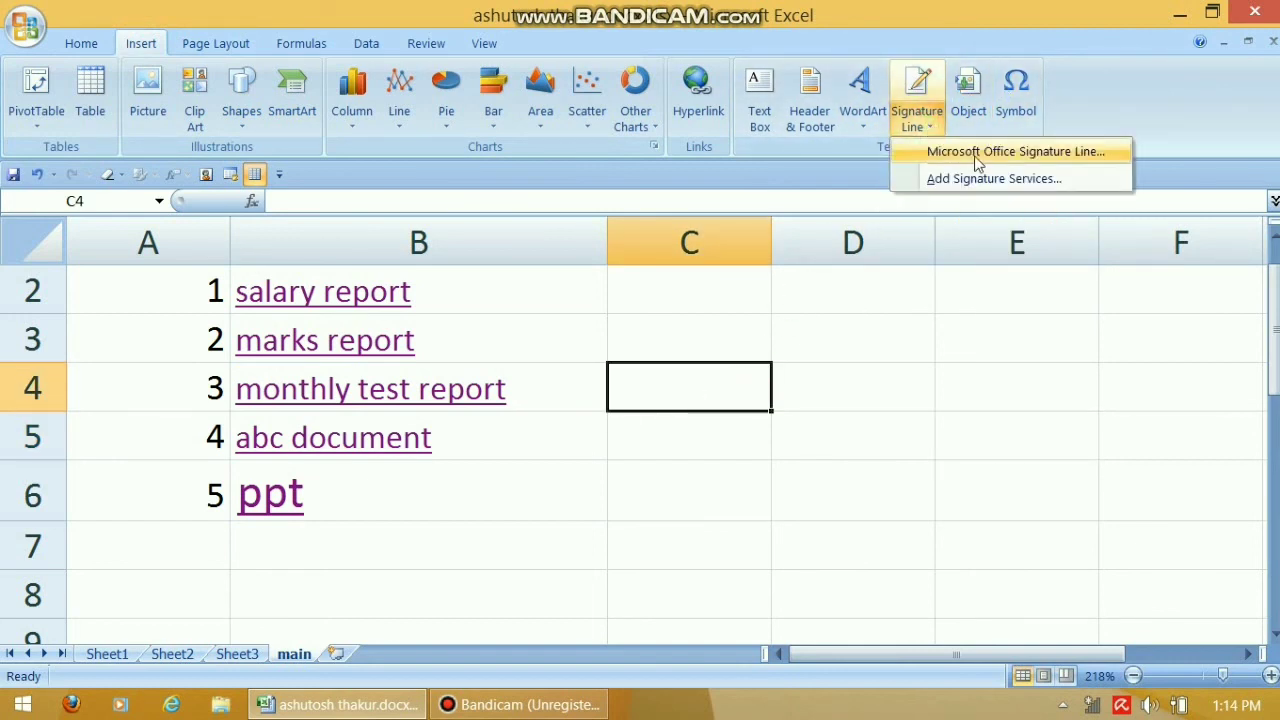
{"action": "left_click", "coordinate": [460, 546]}
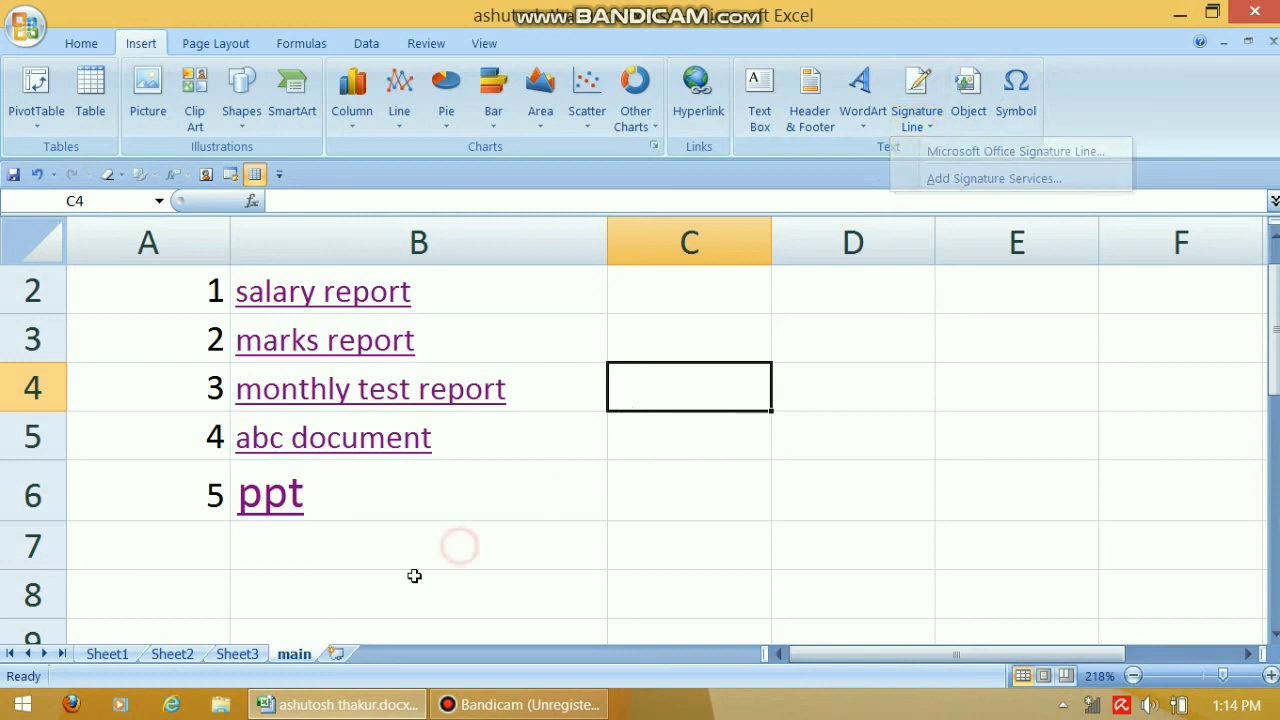
{"action": "left_click", "coordinate": [281, 609]}
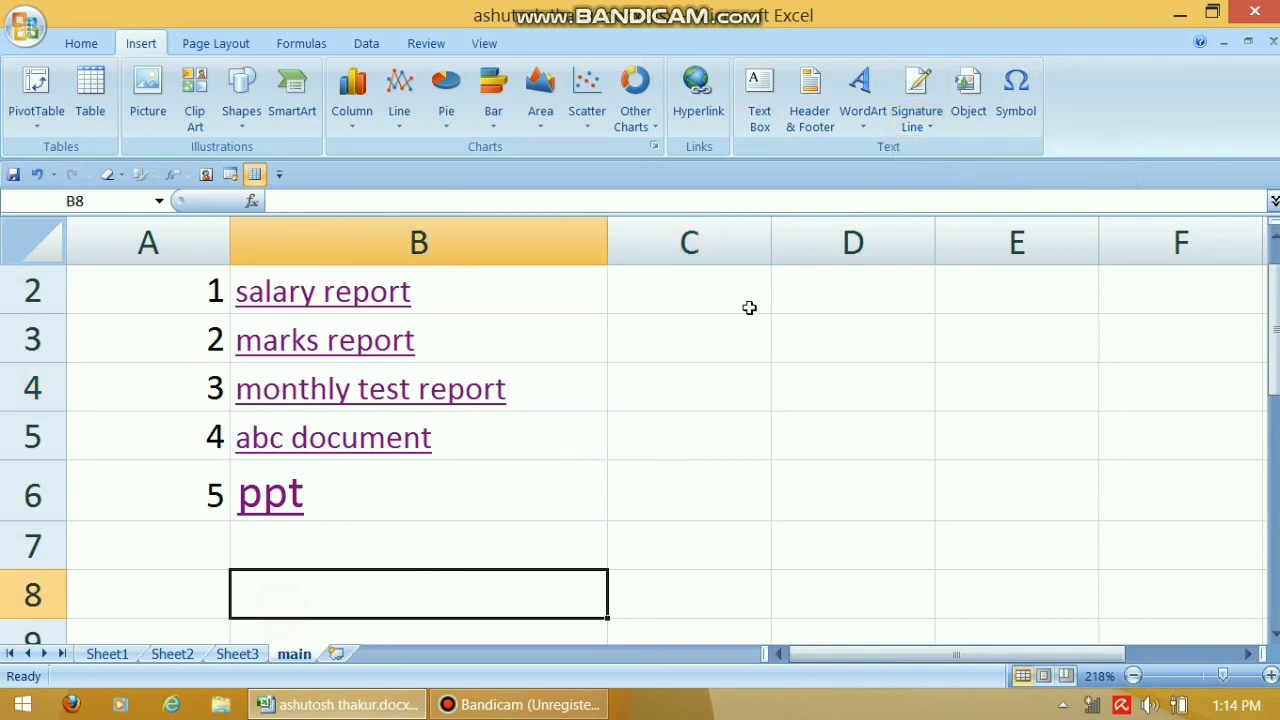
{"action": "left_click", "coordinate": [918, 120]}
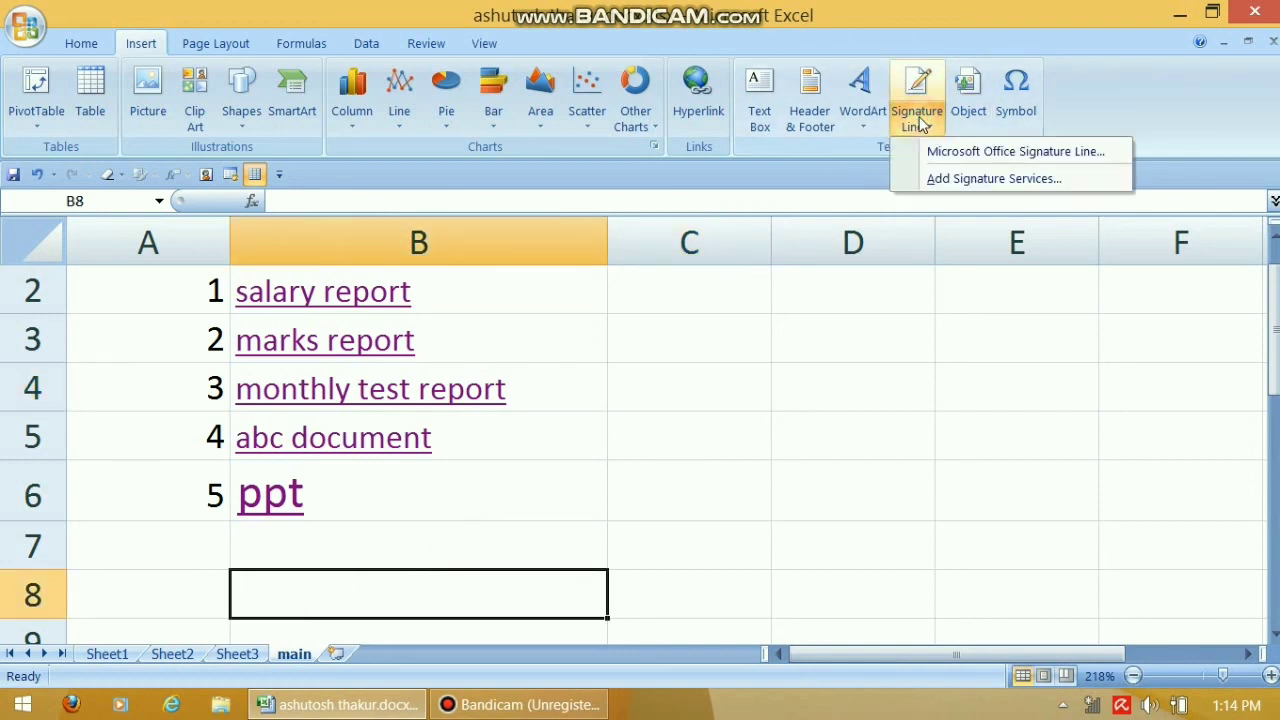
{"action": "left_click", "coordinate": [1047, 152]}
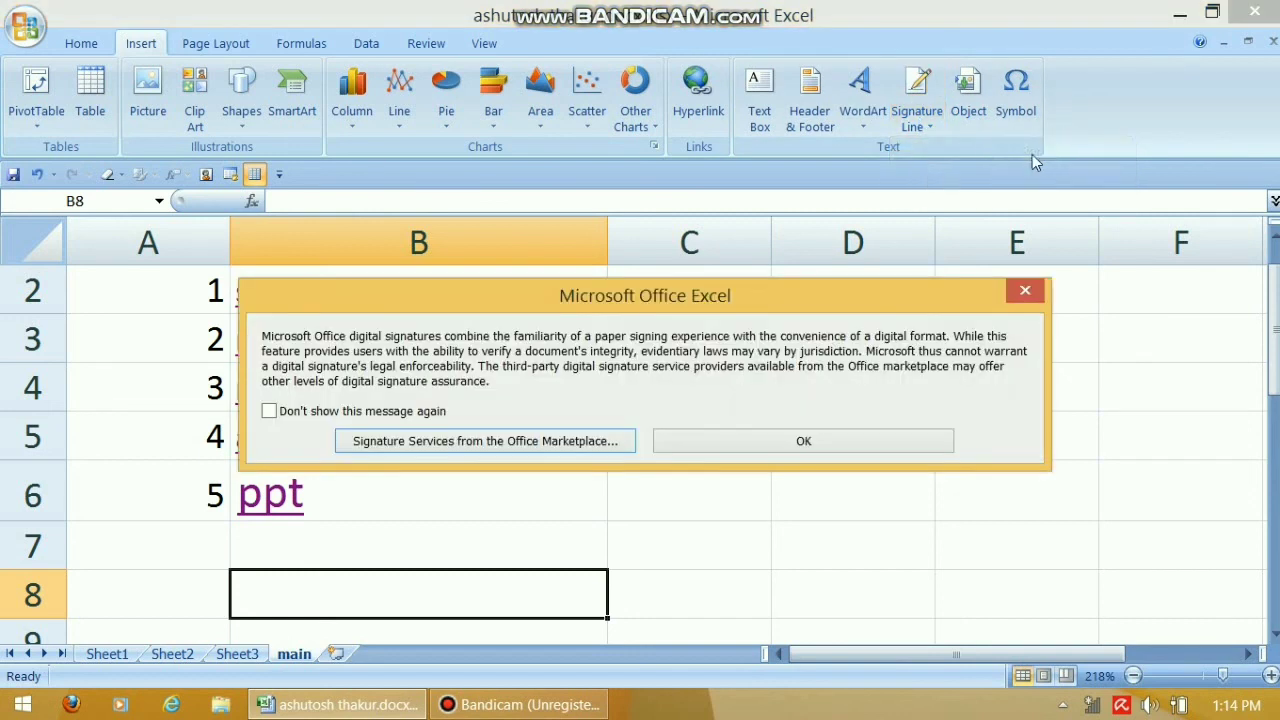
Dismiss the notice and set up the signature line with the suggested signer's name and title manager
{"action": "left_click", "coordinate": [708, 438]}
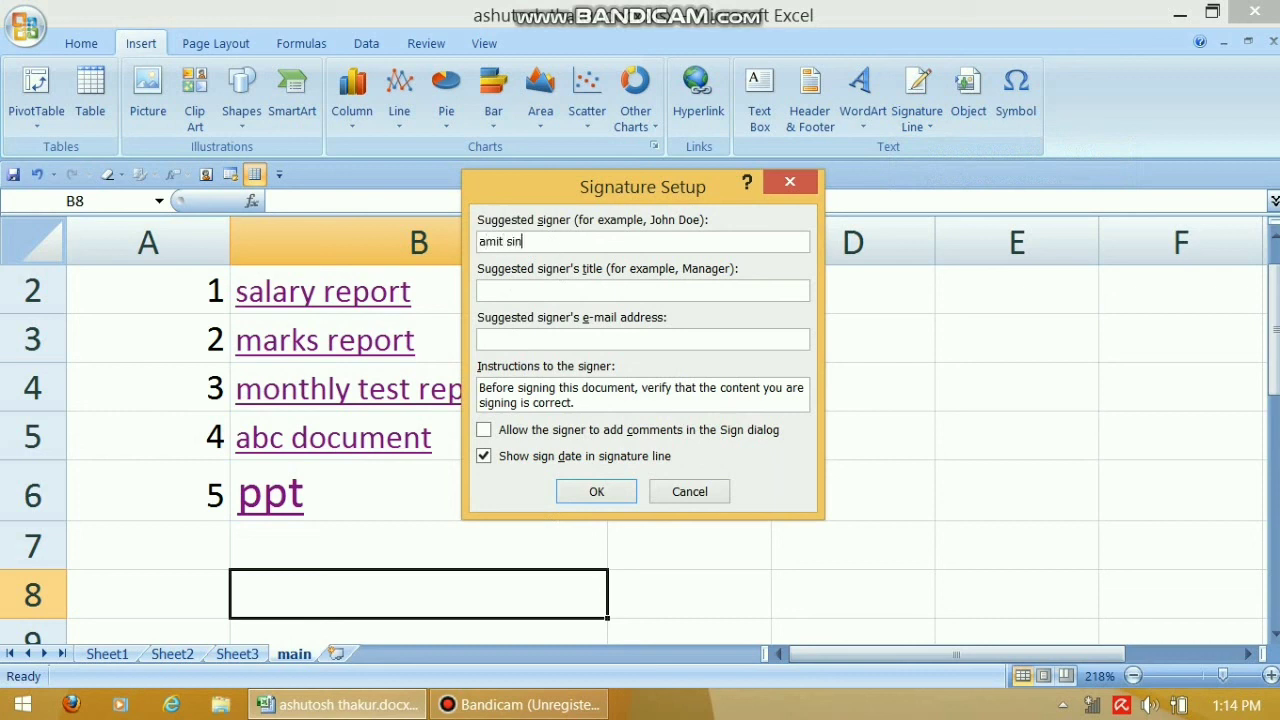
{"action": "left_click", "coordinate": [524, 286]}
{"action": "left_click", "coordinate": [603, 497]}
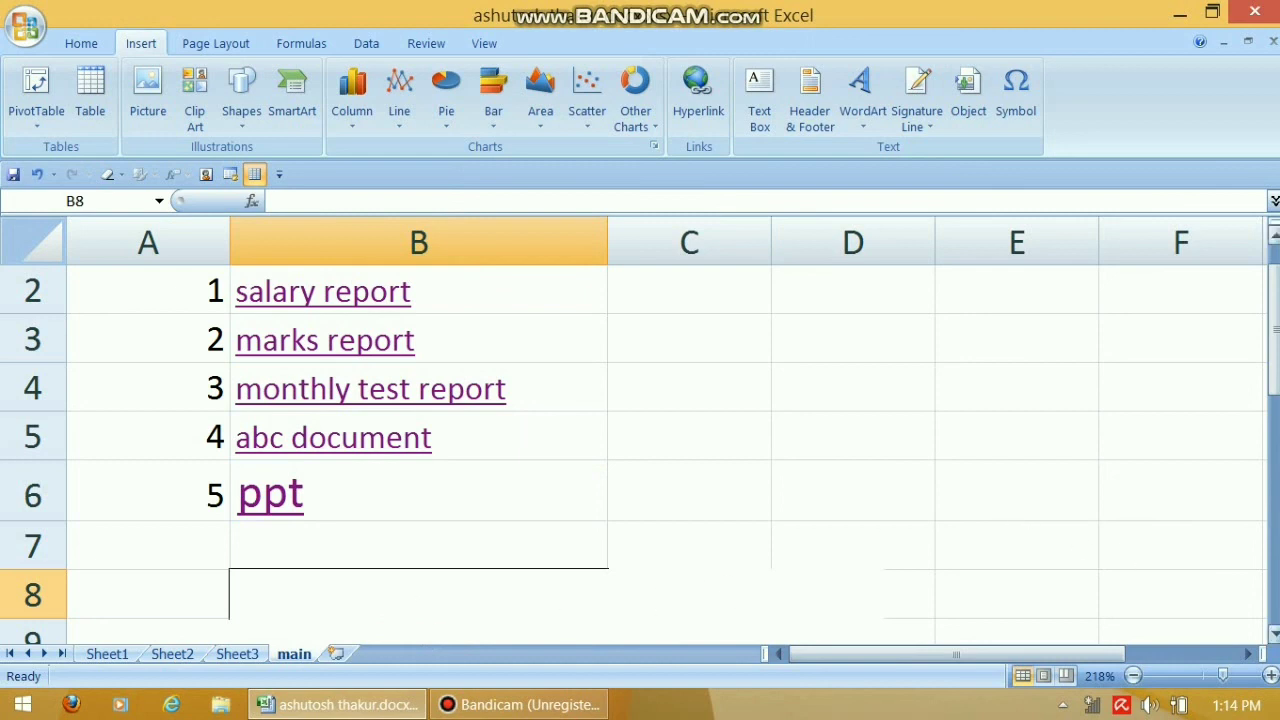
{"action": "scroll", "coordinate": [640, 450], "scroll_direction": "down", "scroll_amount": 3}
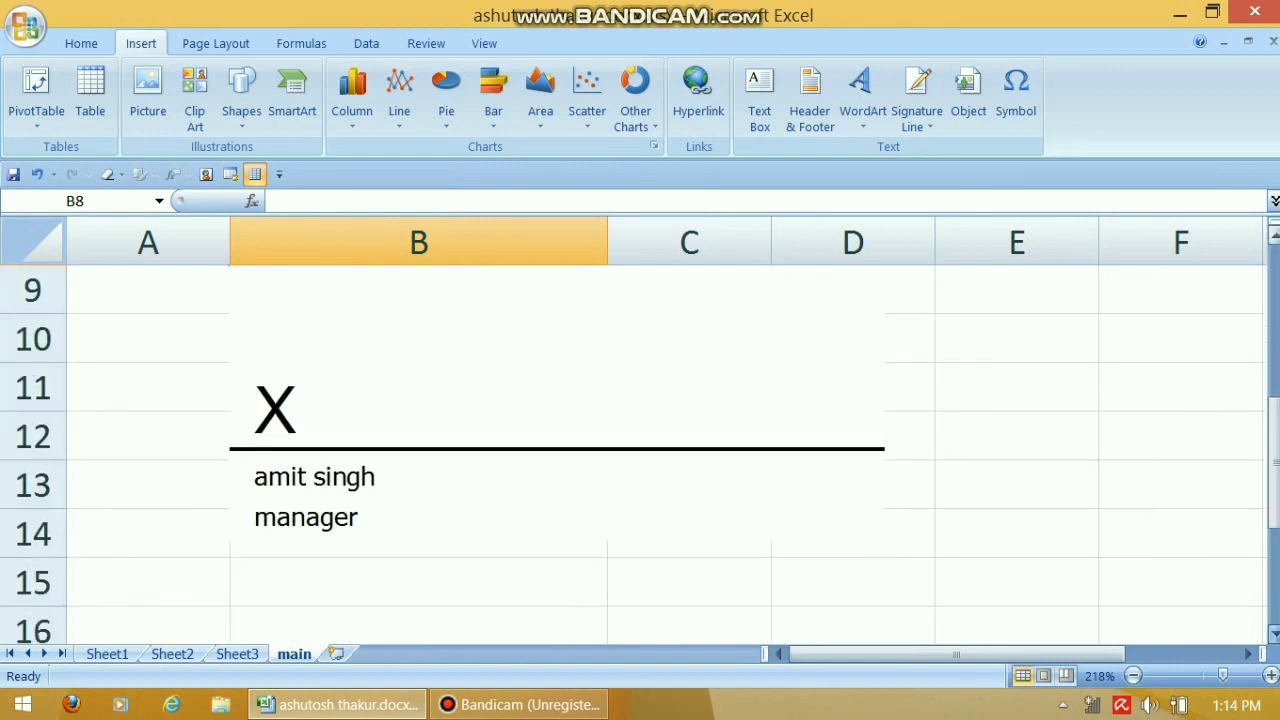
Delete the signature line below the menu and scroll back up to row 1
{"action": "scroll", "coordinate": [640, 450], "scroll_direction": "down", "scroll_amount": 1}
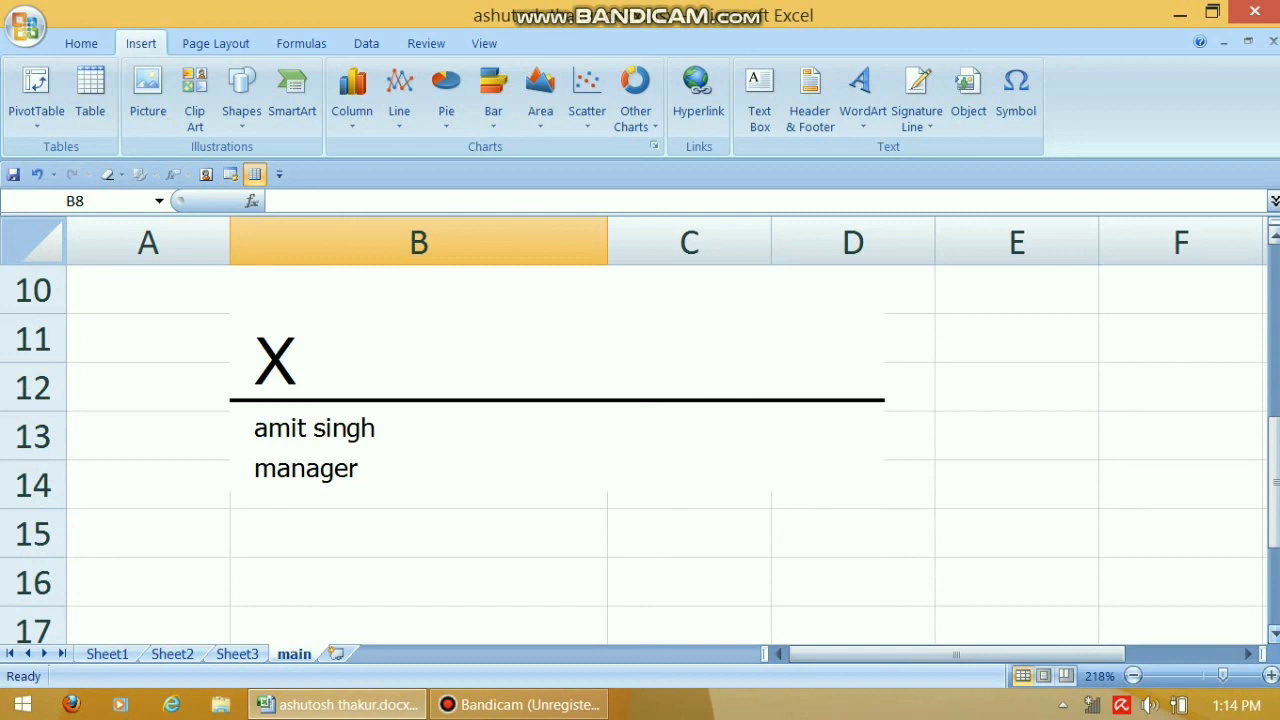
{"action": "left_click", "coordinate": [560, 386]}
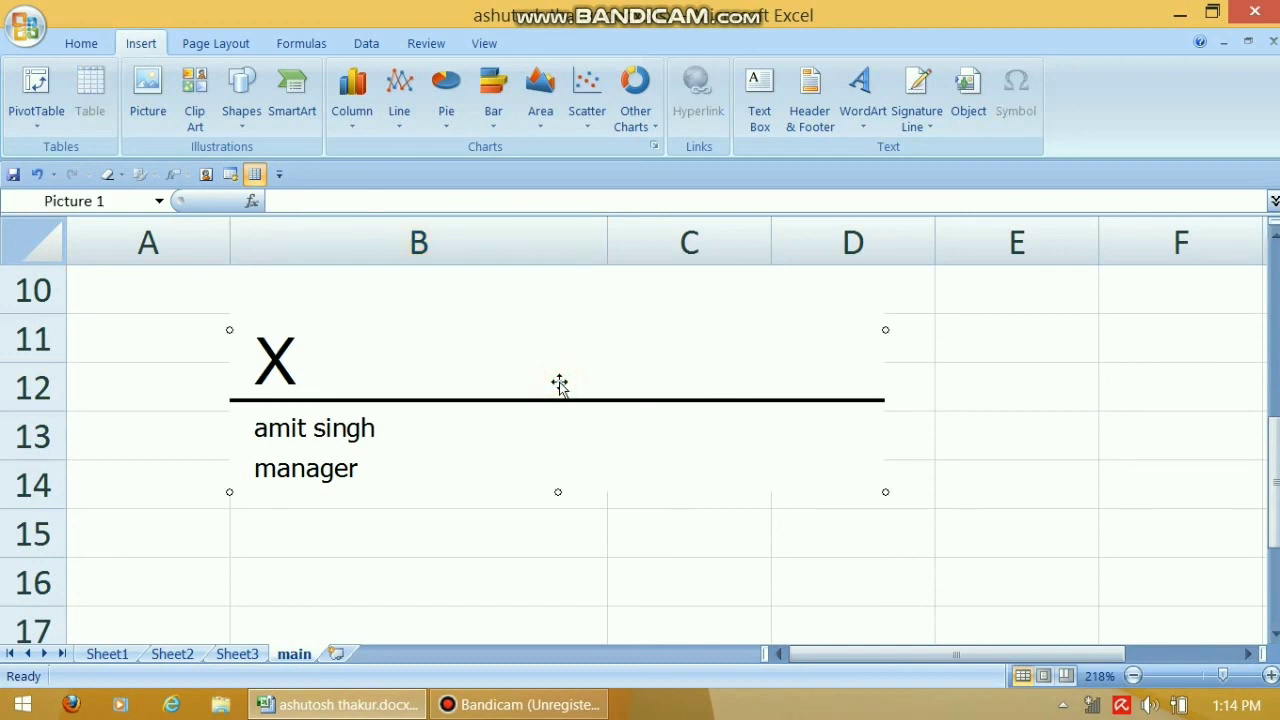
{"action": "key", "text": "Delete"}
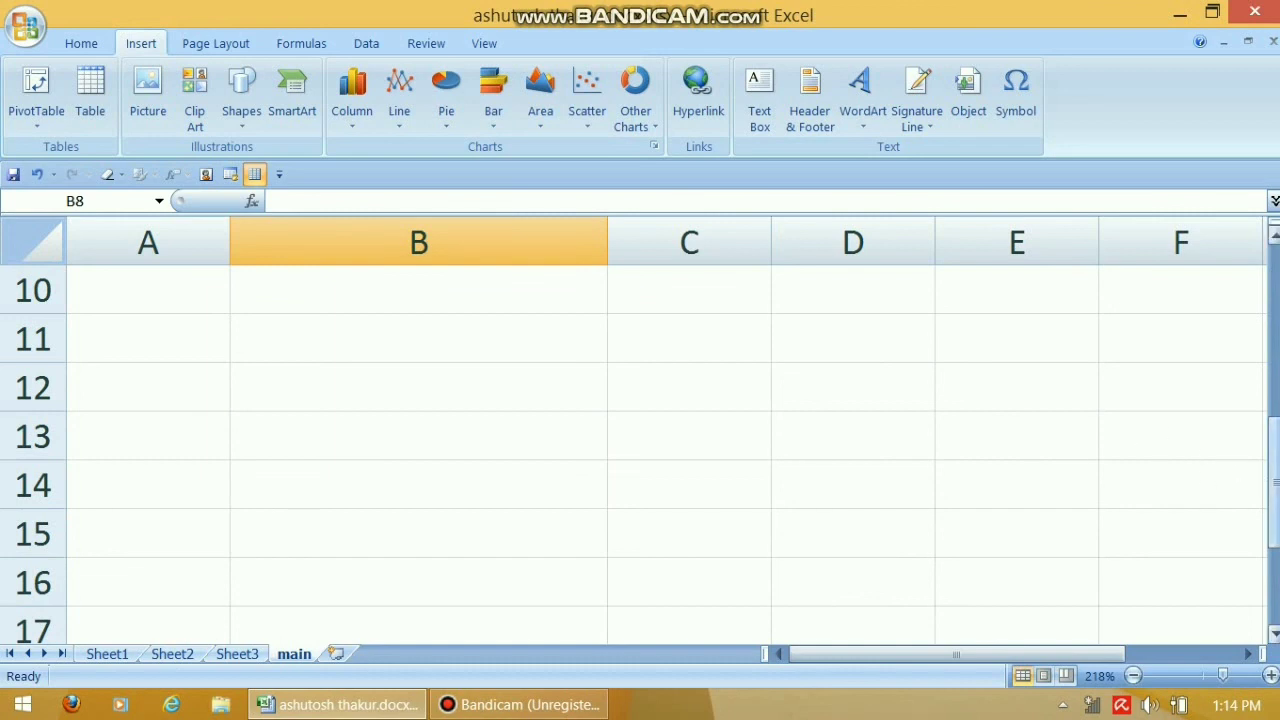
{"action": "left_click_drag", "start_coordinate": [1273, 482], "coordinate": [1261, 310]}
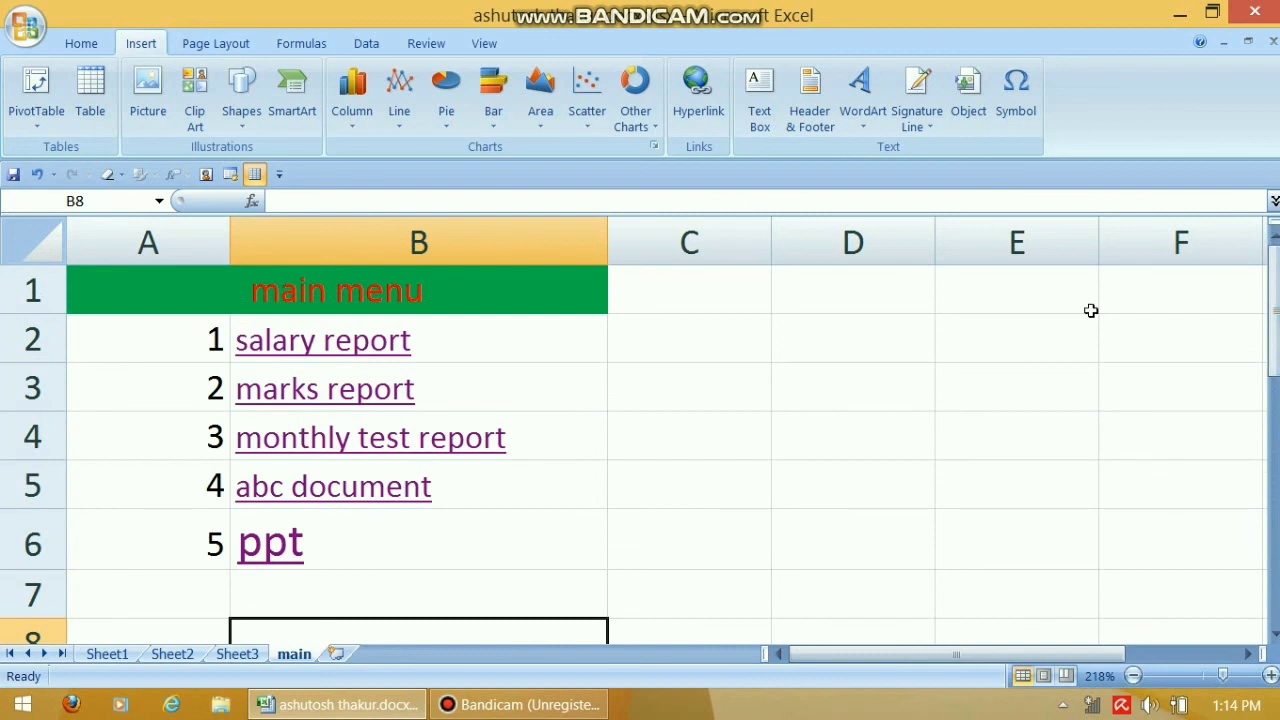